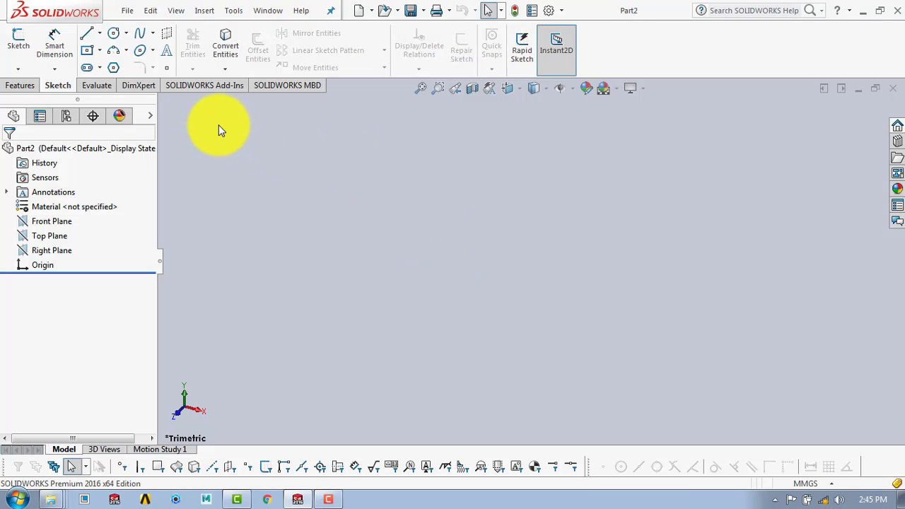
Step: Start a Top Plane sketch and draw a vertical centerline through the origin
{"action": "left_click", "coordinate": [16, 48]}
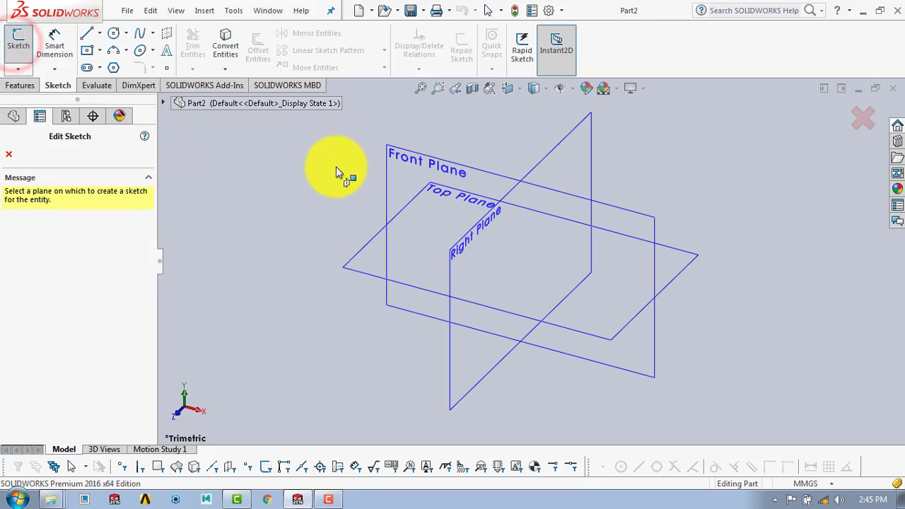
{"action": "left_click", "coordinate": [361, 249]}
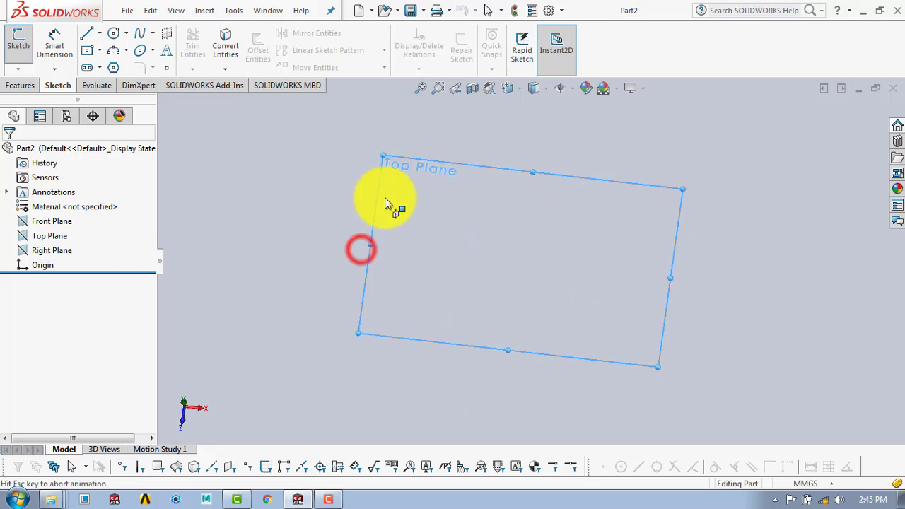
{"action": "left_click", "coordinate": [99, 33]}
{"action": "left_click", "coordinate": [107, 63]}
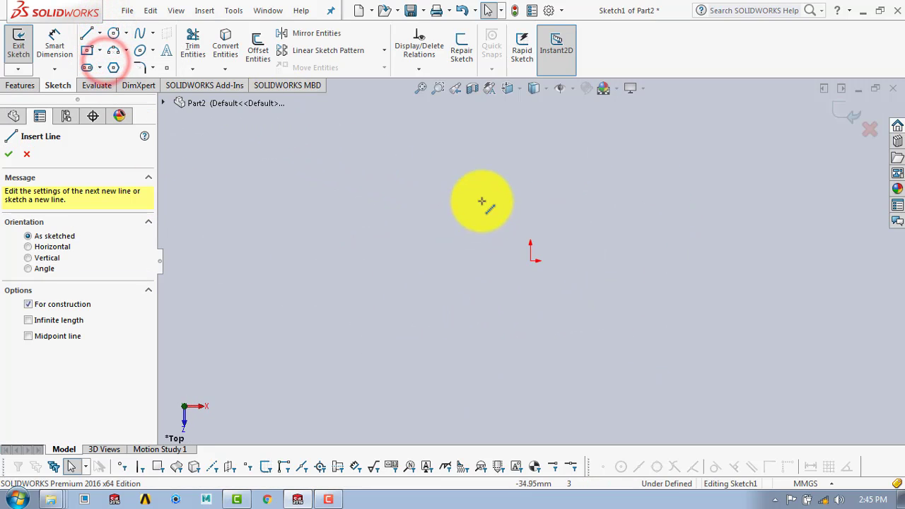
{"action": "left_click", "coordinate": [530, 167]}
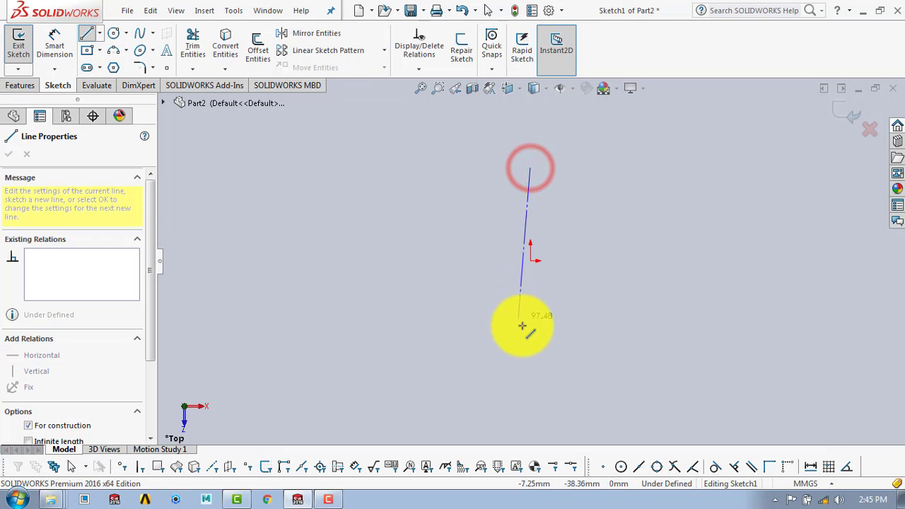
{"action": "left_click", "coordinate": [531, 347]}
{"action": "key", "text": "Escape"}
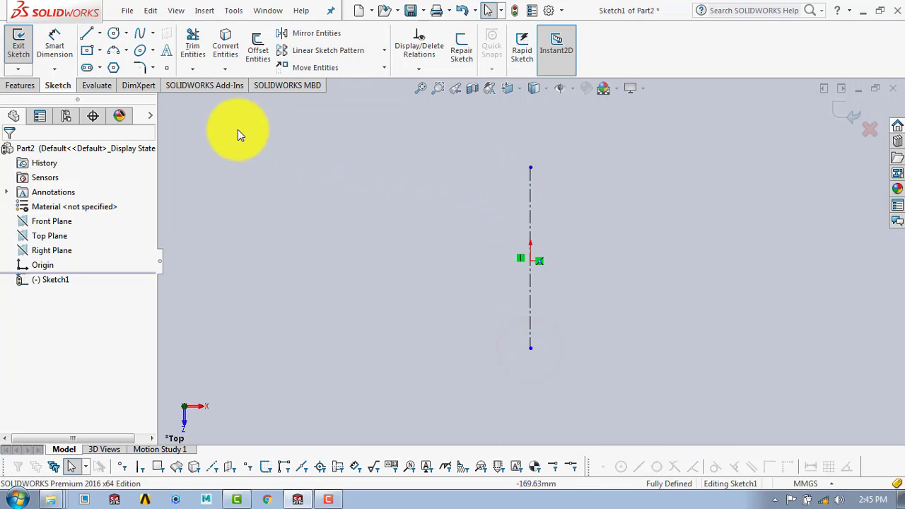
{"action": "left_click", "coordinate": [89, 35]}
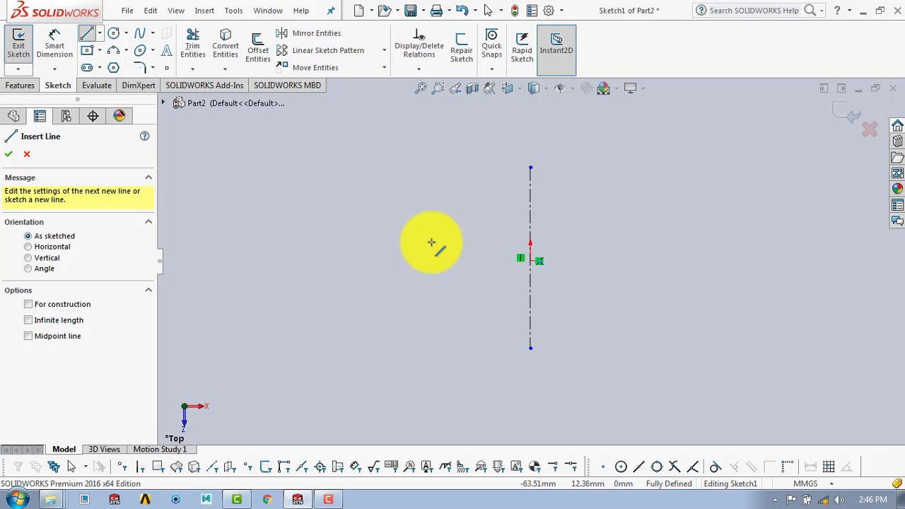
Step: Draw a closed six-line stepped outline to the left of the centerline
{"action": "left_click", "coordinate": [432, 243]}
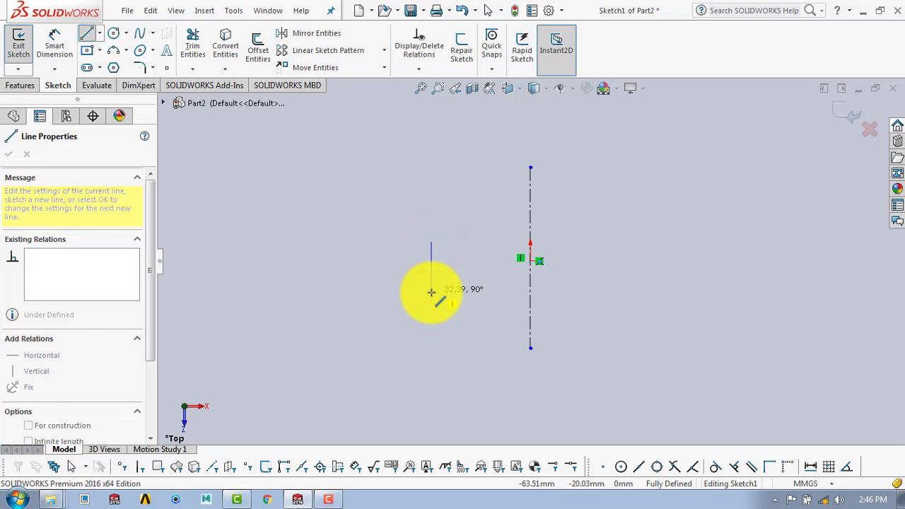
{"action": "left_click", "coordinate": [432, 292]}
{"action": "left_click", "coordinate": [460, 287]}
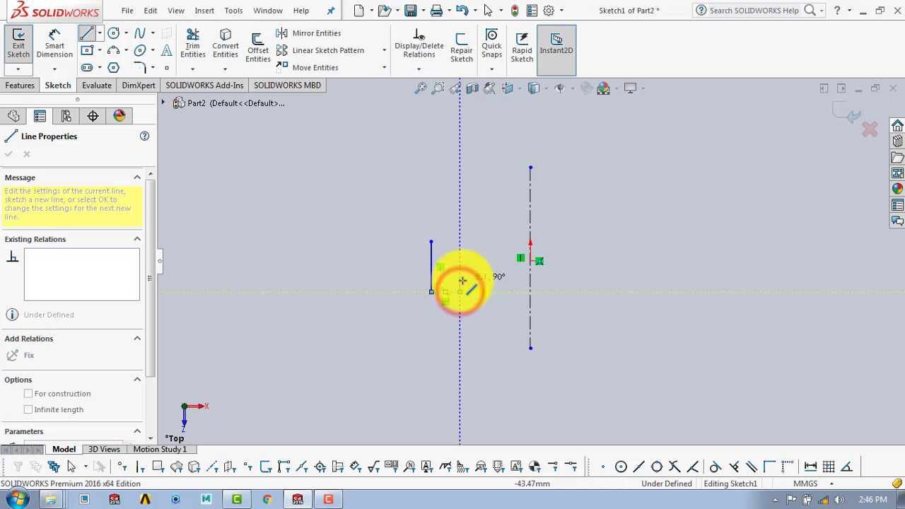
{"action": "left_click", "coordinate": [441, 280]}
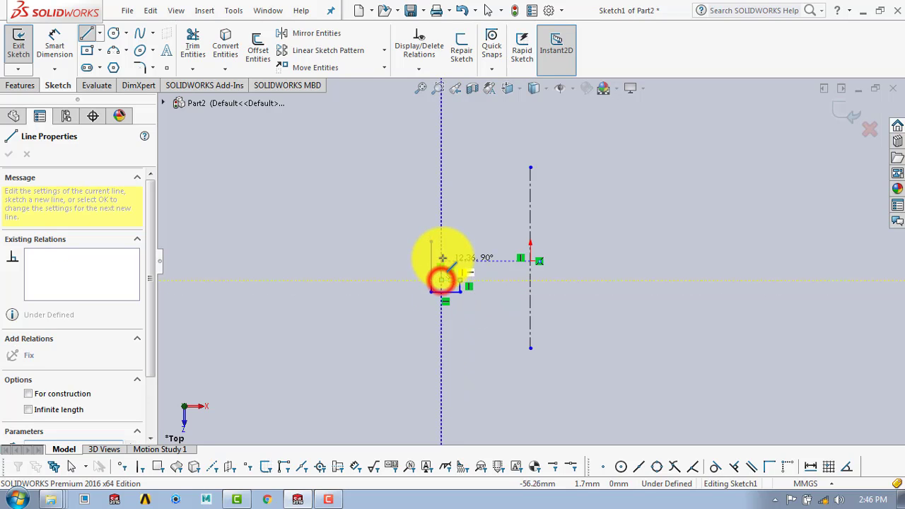
{"action": "left_click", "coordinate": [440, 255]}
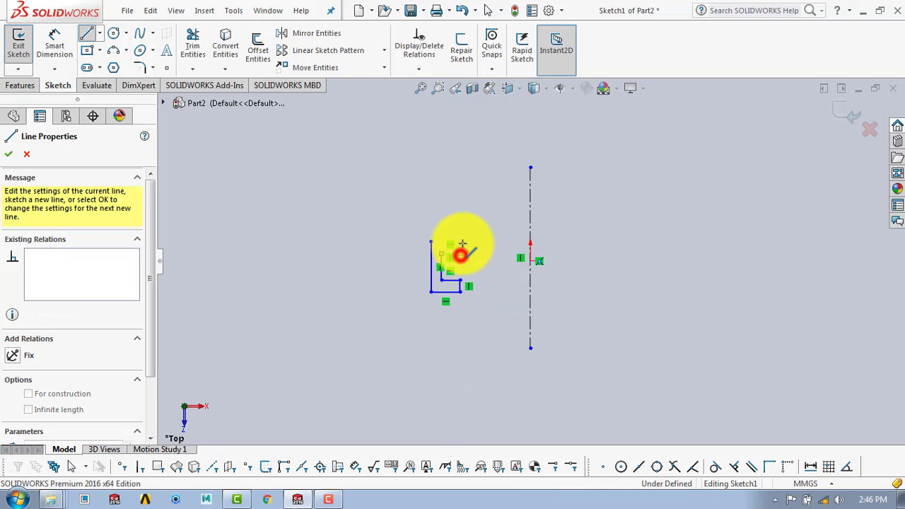
{"action": "left_click", "coordinate": [461, 243]}
{"action": "left_click", "coordinate": [433, 243]}
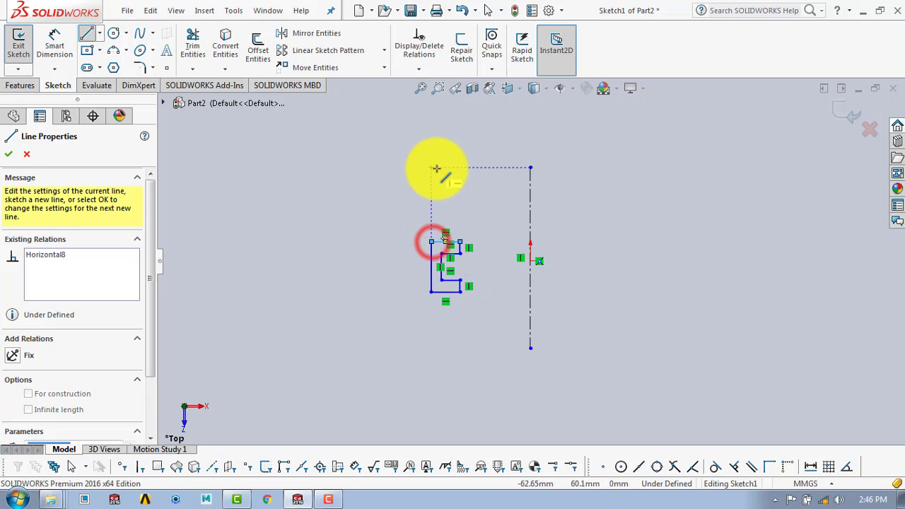
{"action": "key", "text": "Escape"}
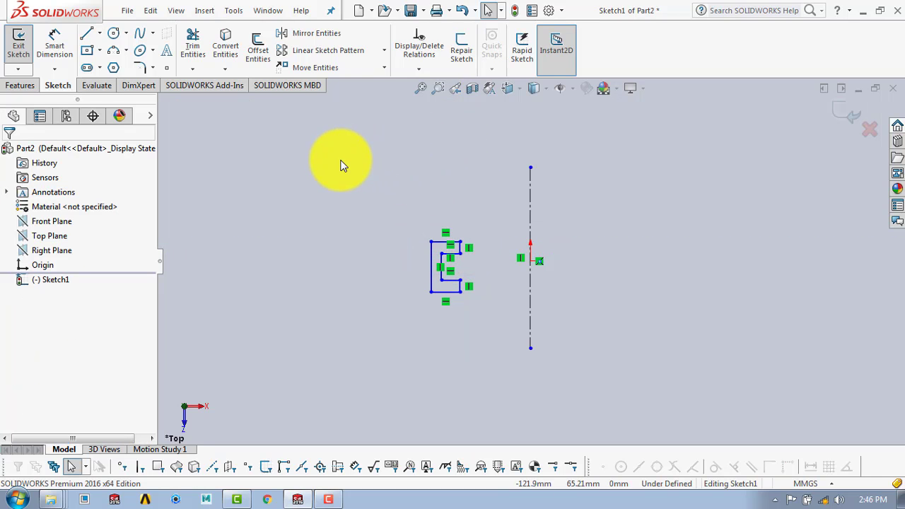
Step: Dimension the profile's left line 50 mm from the centerline
{"action": "left_click", "coordinate": [55, 46]}
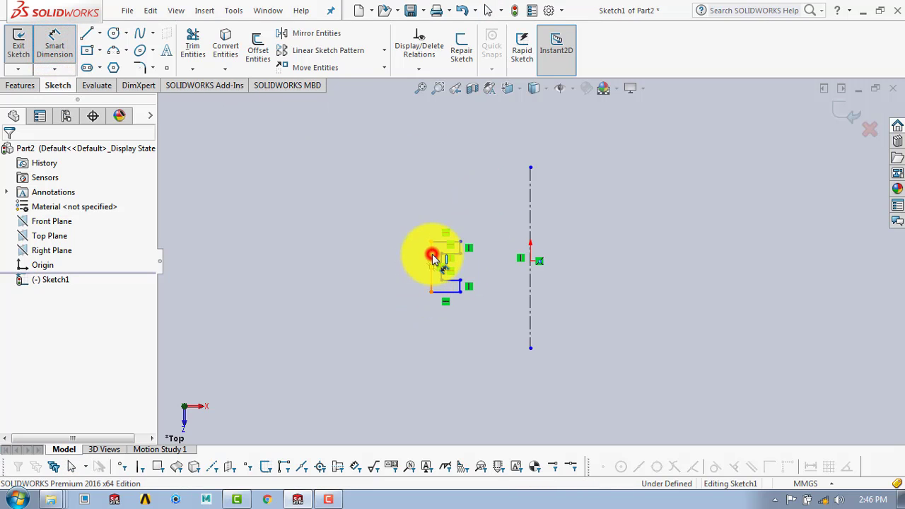
{"action": "left_click", "coordinate": [432, 256]}
{"action": "left_click", "coordinate": [531, 222]}
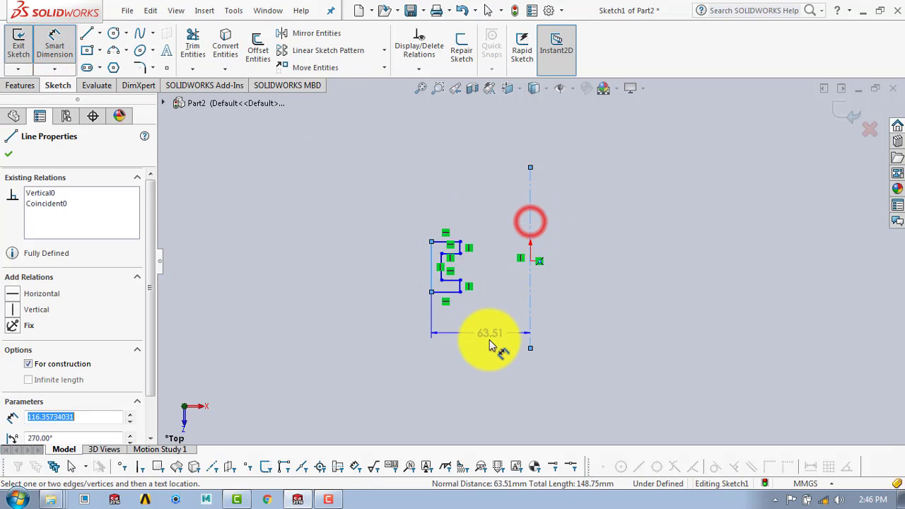
{"action": "left_click", "coordinate": [479, 346]}
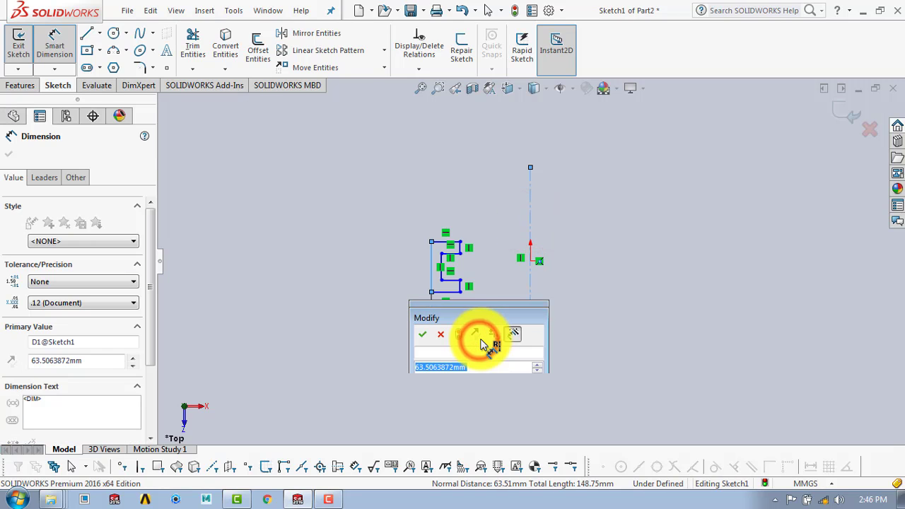
{"action": "type", "text": "50"}
{"action": "key", "text": "Return"}
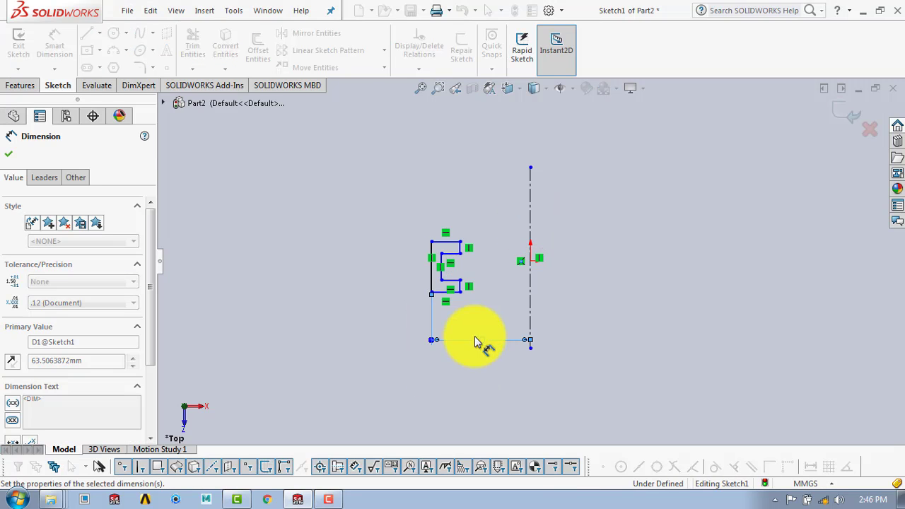
{"action": "left_click", "coordinate": [470, 200]}
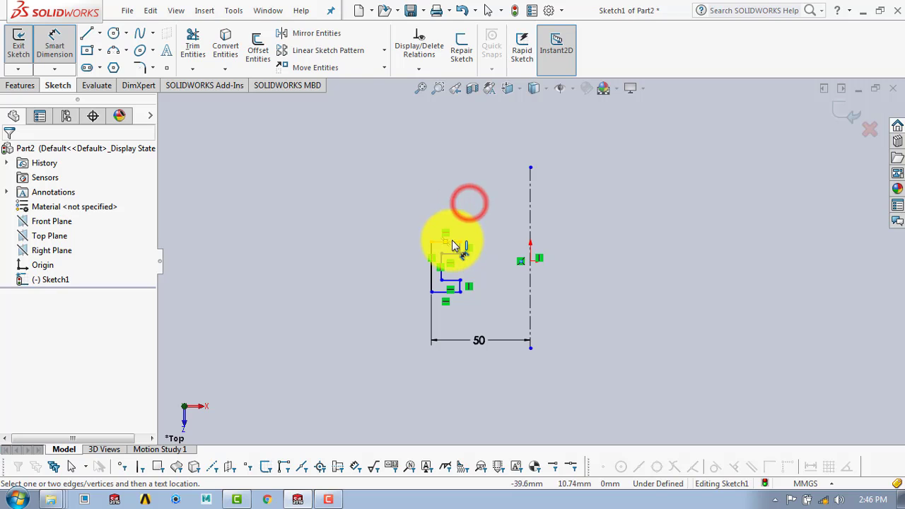
Step: Set the top and bottom horizontal lines to 7 mm each
{"action": "left_click", "coordinate": [451, 242]}
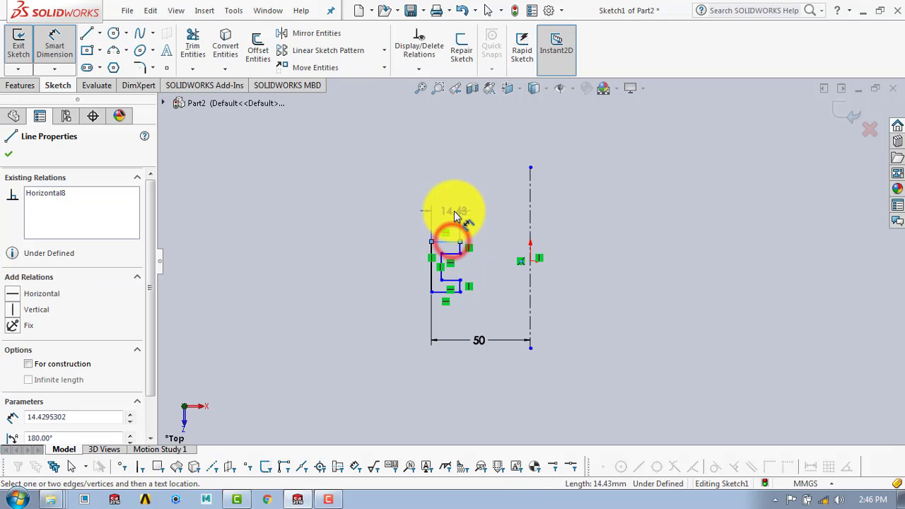
{"action": "left_click", "coordinate": [455, 209]}
{"action": "type", "text": "7"}
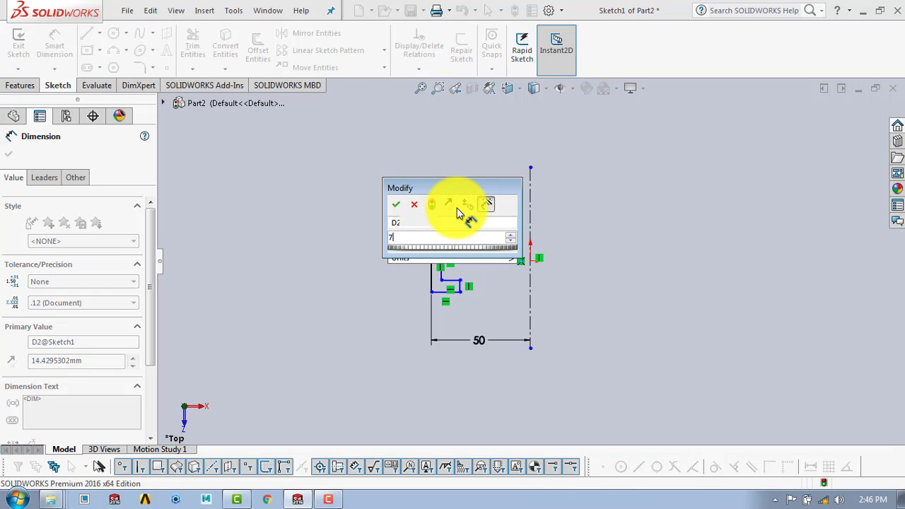
{"action": "key", "text": "Return"}
{"action": "left_click", "coordinate": [456, 211]}
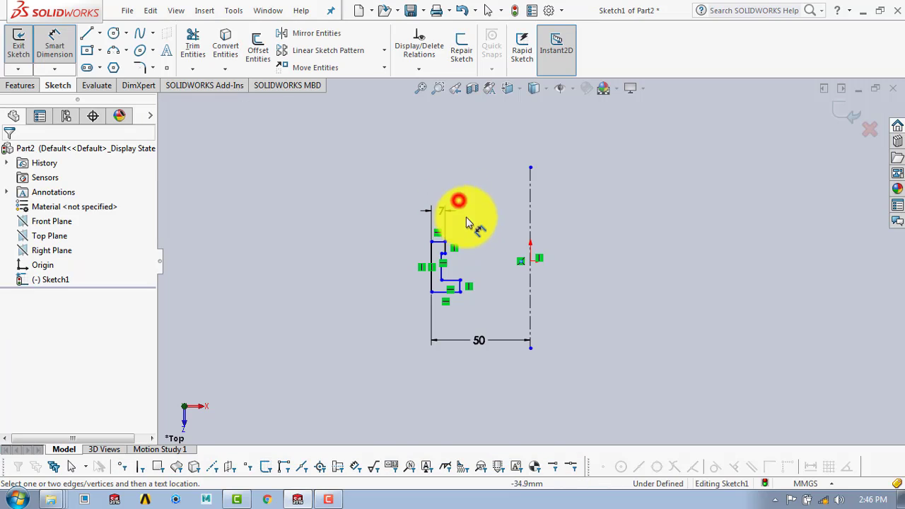
{"action": "left_click", "coordinate": [439, 294]}
{"action": "left_click", "coordinate": [445, 320]}
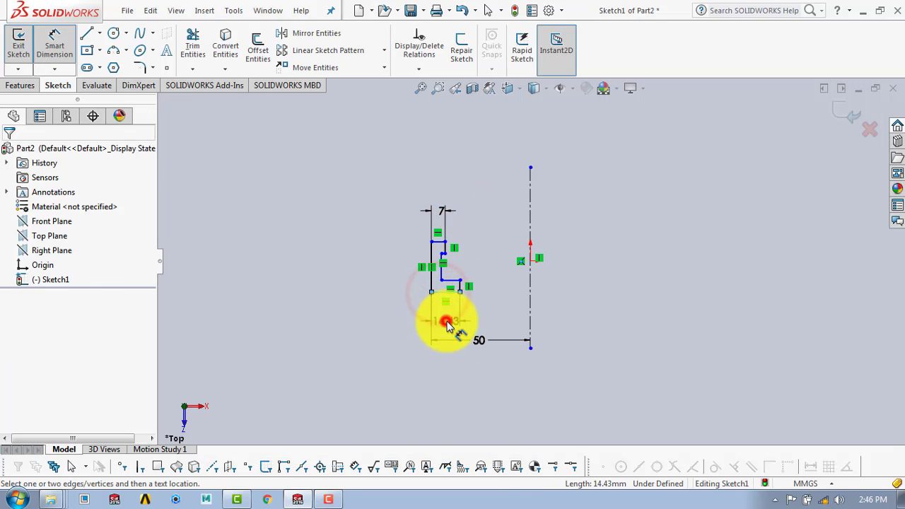
{"action": "type", "text": "7"}
{"action": "key", "text": "Return"}
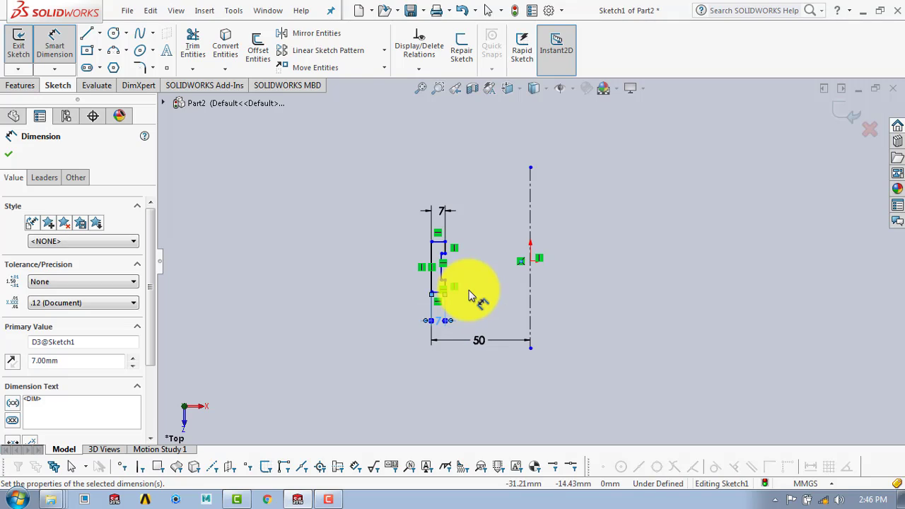
{"action": "left_click", "coordinate": [473, 275]}
Step: Set the inner vertical offset to 2 mm and the notch height to 2 mm
{"action": "scroll", "coordinate": [471, 274], "scroll_direction": "down", "scroll_amount": 5}
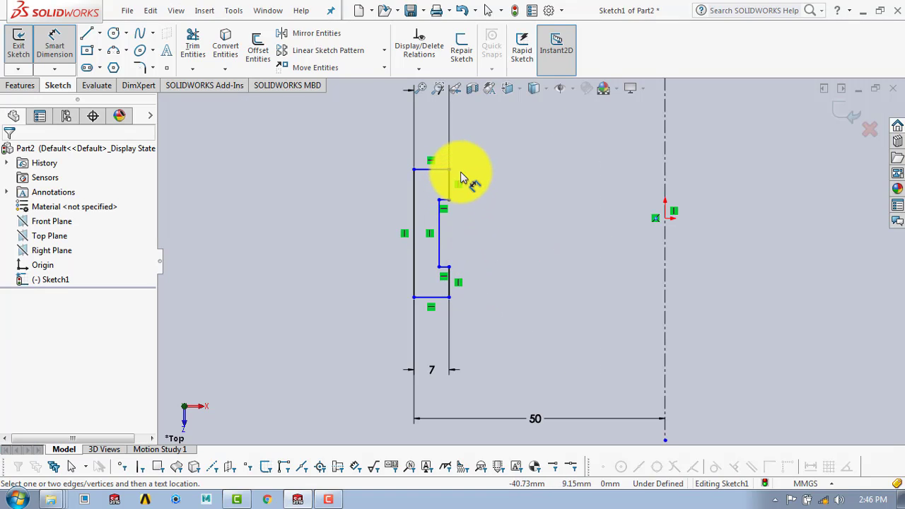
{"action": "left_click", "coordinate": [414, 215]}
{"action": "left_click", "coordinate": [438, 234]}
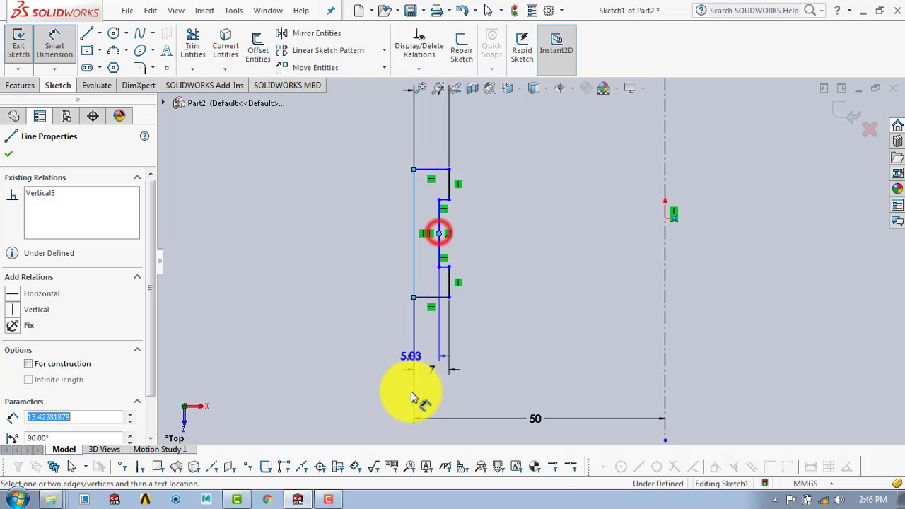
{"action": "left_click", "coordinate": [414, 433]}
{"action": "type", "text": "2"}
{"action": "key", "text": "Return"}
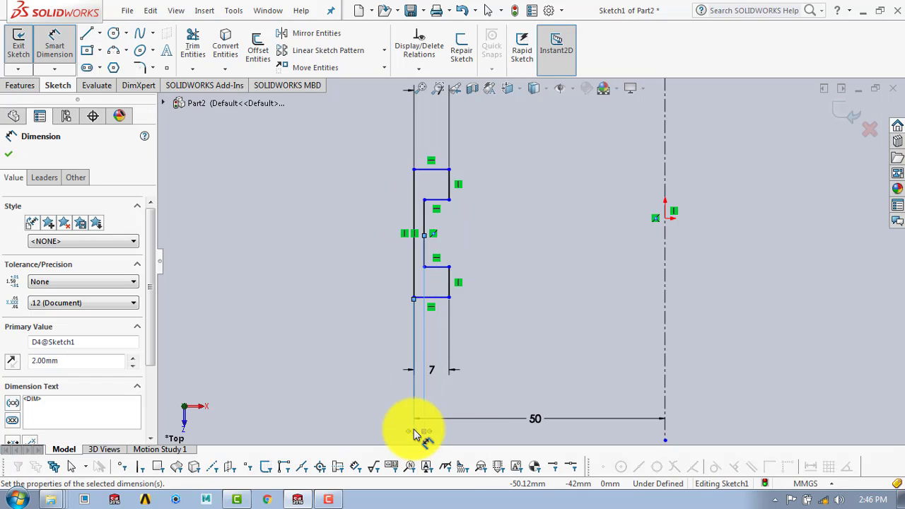
{"action": "left_click", "coordinate": [532, 200]}
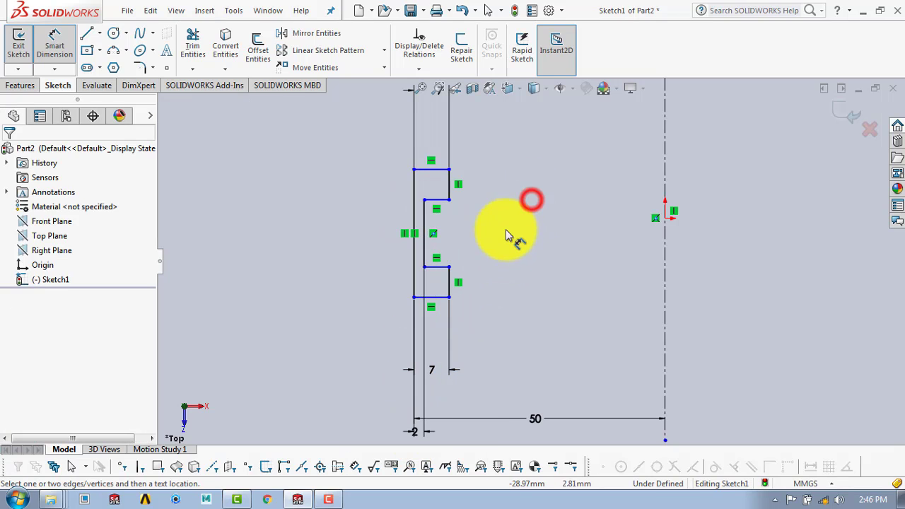
{"action": "left_click", "coordinate": [449, 276]}
{"action": "left_click", "coordinate": [481, 284]}
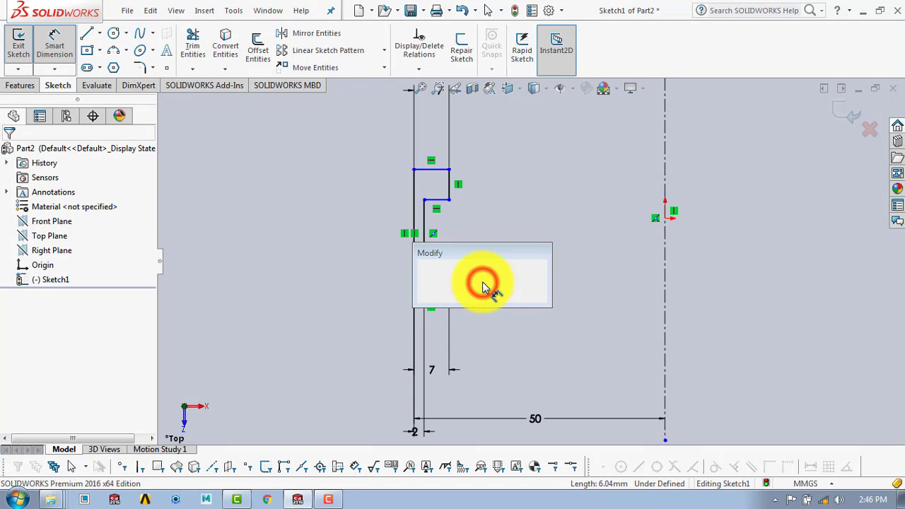
{"action": "type", "text": "2.00mm"}
{"action": "key", "text": "Return"}
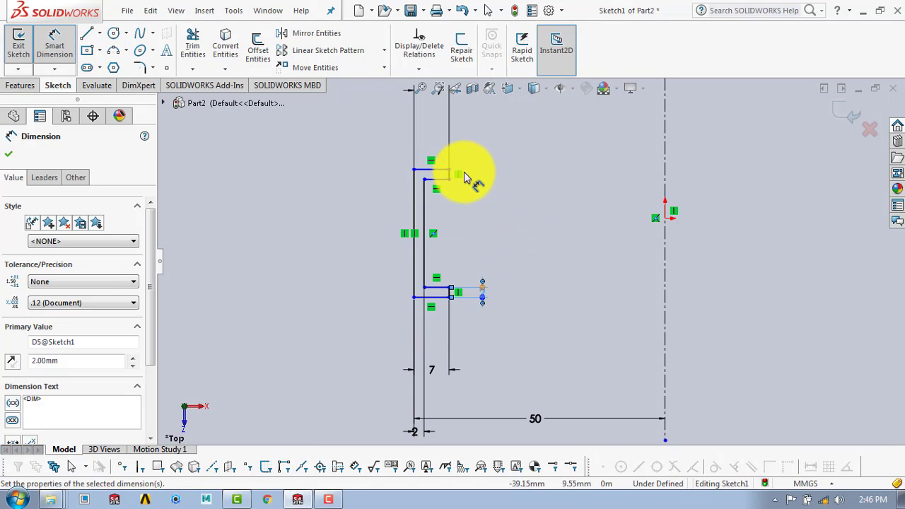
{"action": "scroll", "coordinate": [484, 210], "scroll_direction": "up", "scroll_amount": 3}
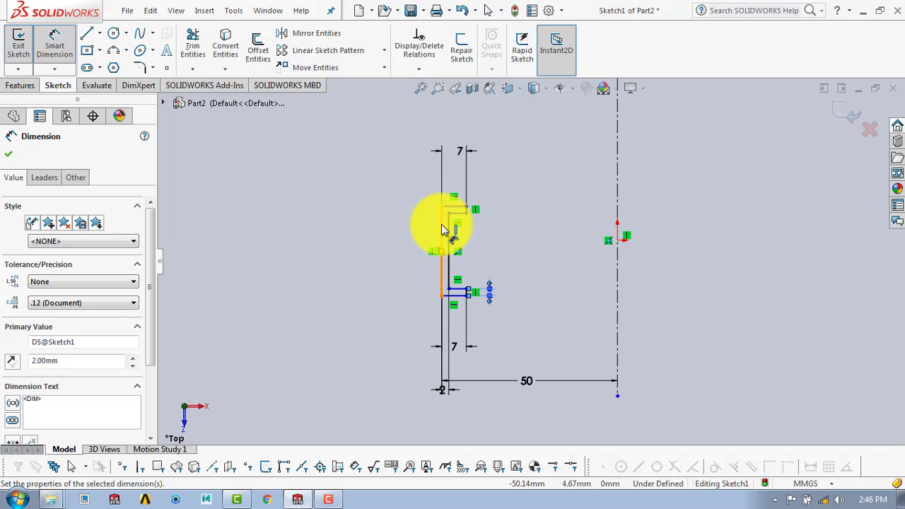
Step: Set the outer vertical line to 20 mm and the inner vertical line to 16 mm
{"action": "left_click", "coordinate": [442, 225]}
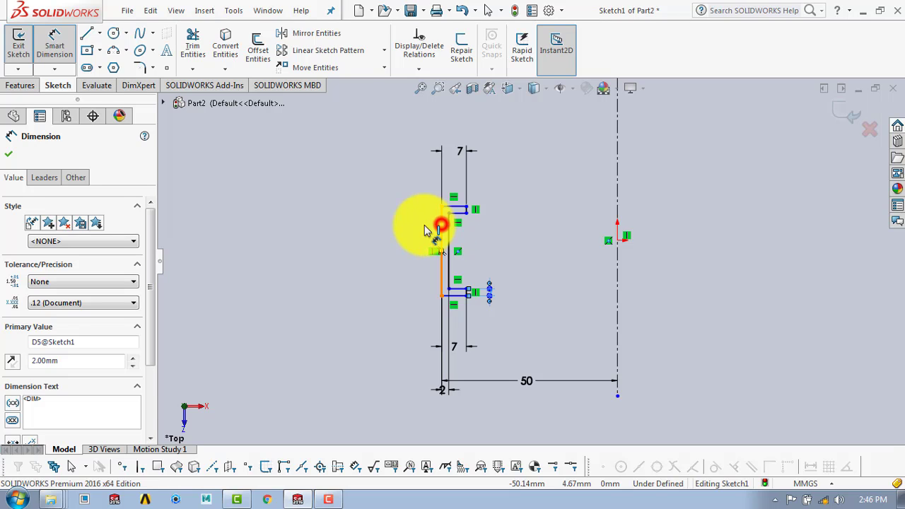
{"action": "left_click", "coordinate": [397, 240]}
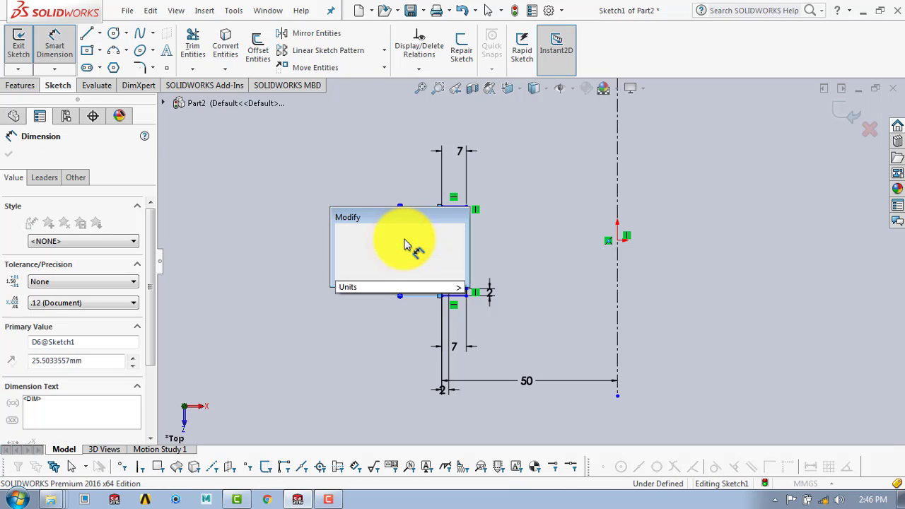
{"action": "type", "text": "20"}
{"action": "key", "text": "Return"}
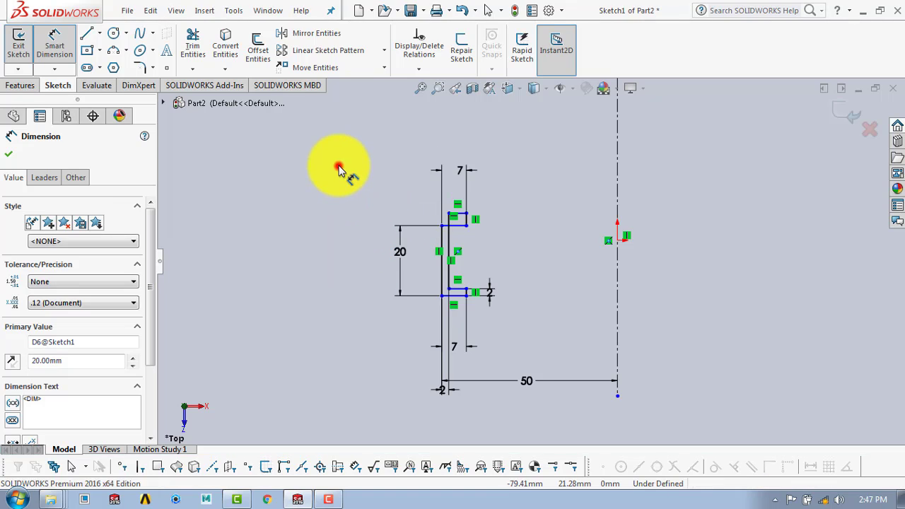
{"action": "left_click", "coordinate": [339, 170]}
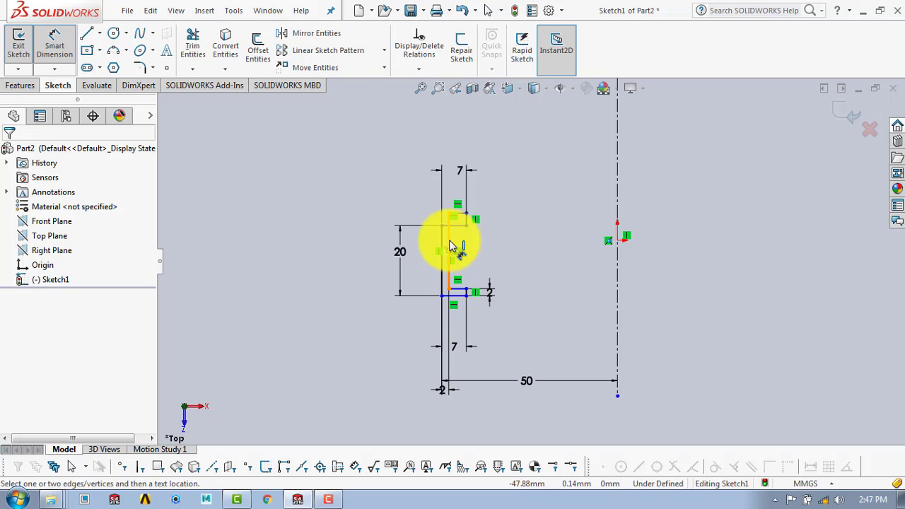
{"action": "left_click", "coordinate": [449, 245]}
{"action": "left_click", "coordinate": [515, 255]}
{"action": "type", "text": "1"}
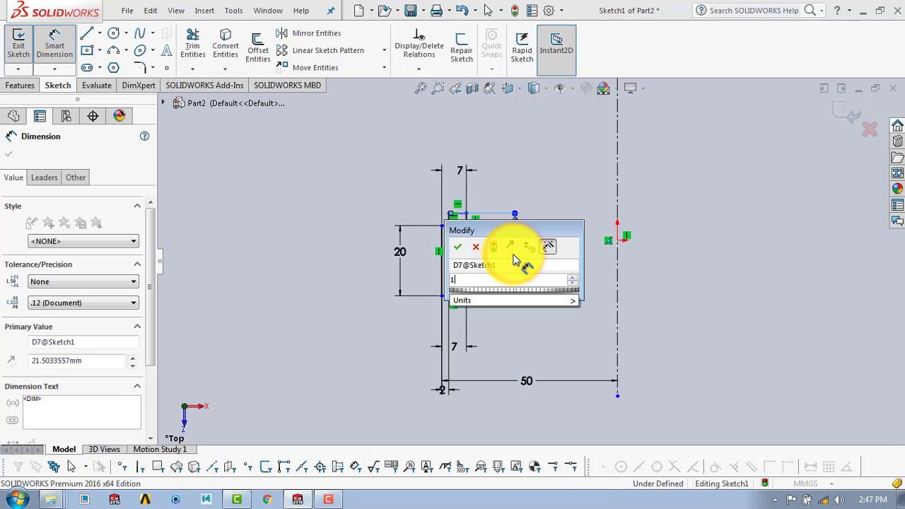
{"action": "type", "text": "6"}
{"action": "key", "text": "Return"}
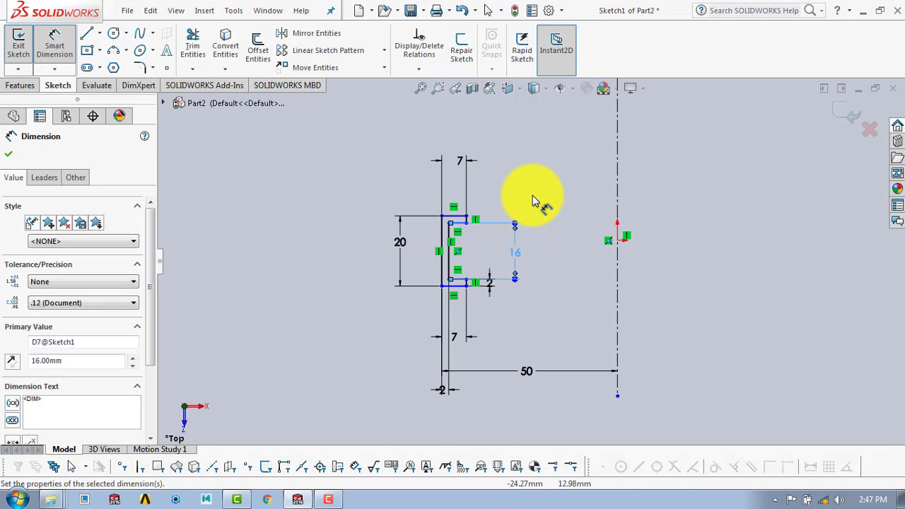
{"action": "left_click", "coordinate": [535, 193]}
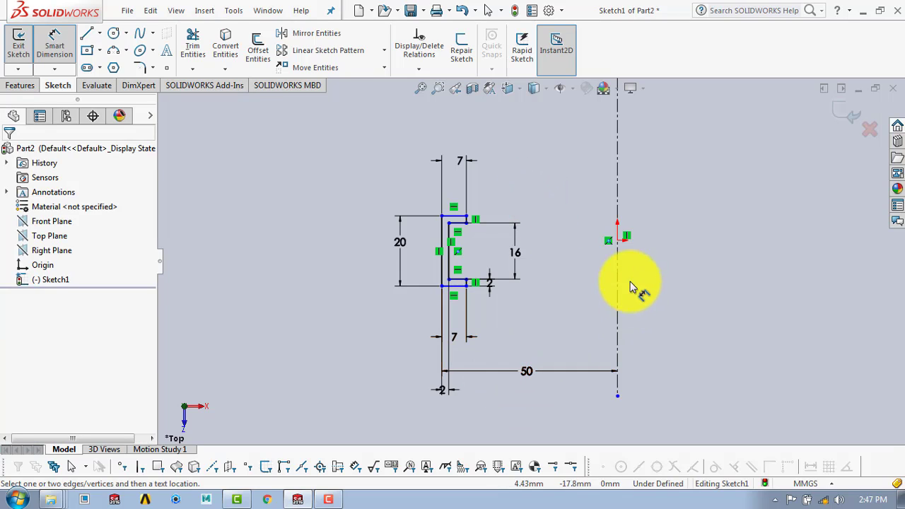
Step: Dimension the bottom line 10 mm from the origin and exit the sketch
{"action": "left_click", "coordinate": [618, 241]}
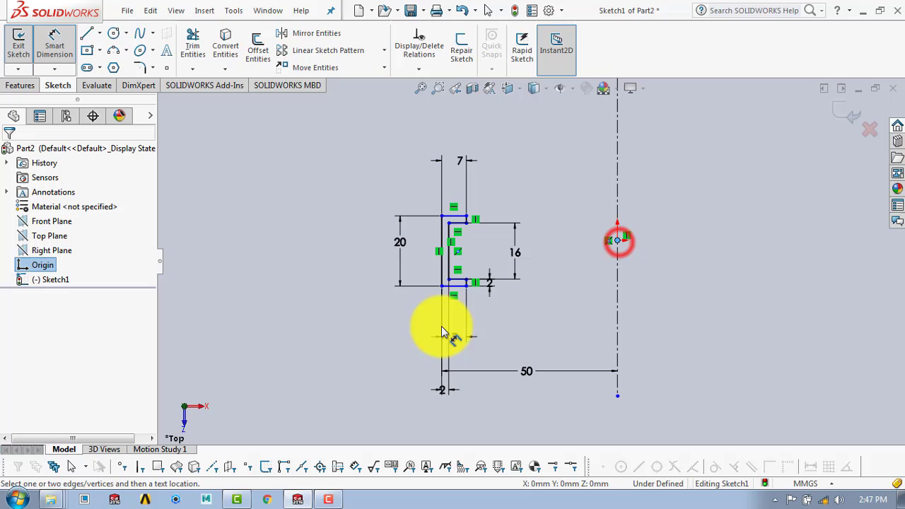
{"action": "left_click", "coordinate": [461, 285]}
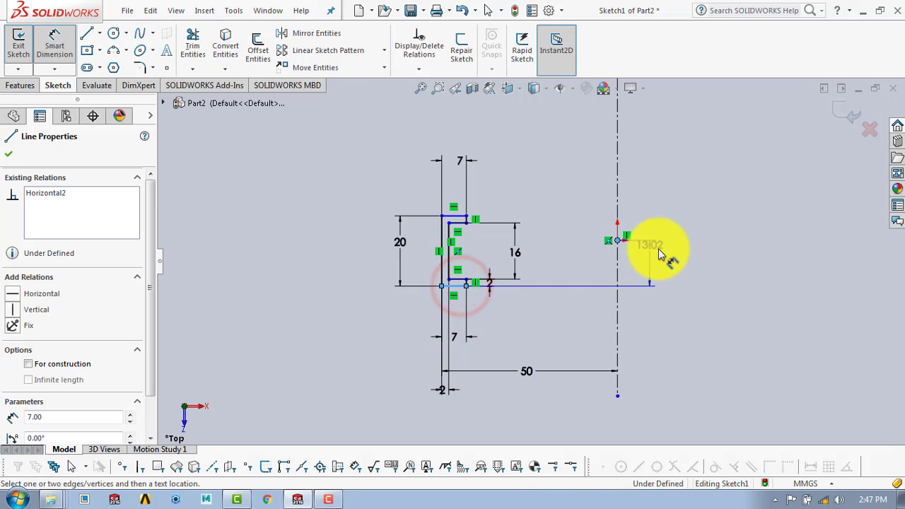
{"action": "left_click", "coordinate": [666, 264]}
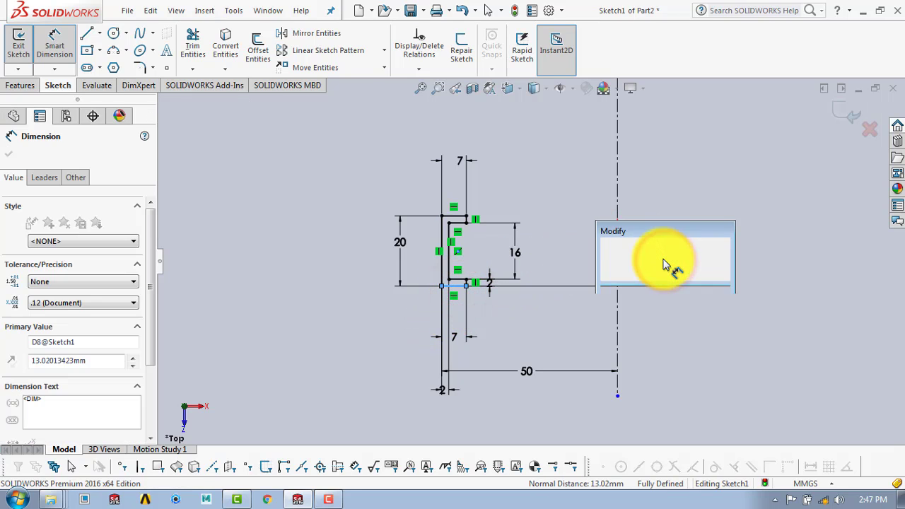
{"action": "type", "text": "10"}
{"action": "key", "text": "Return"}
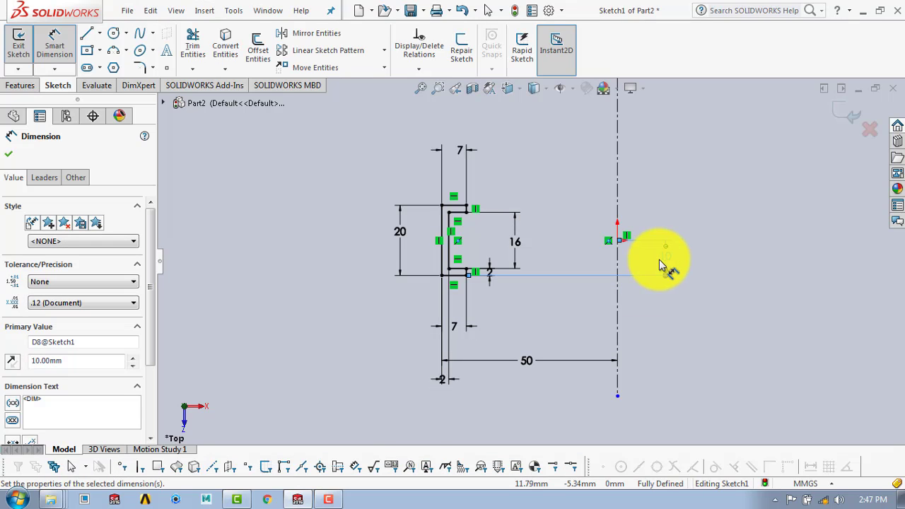
{"action": "left_click", "coordinate": [703, 203]}
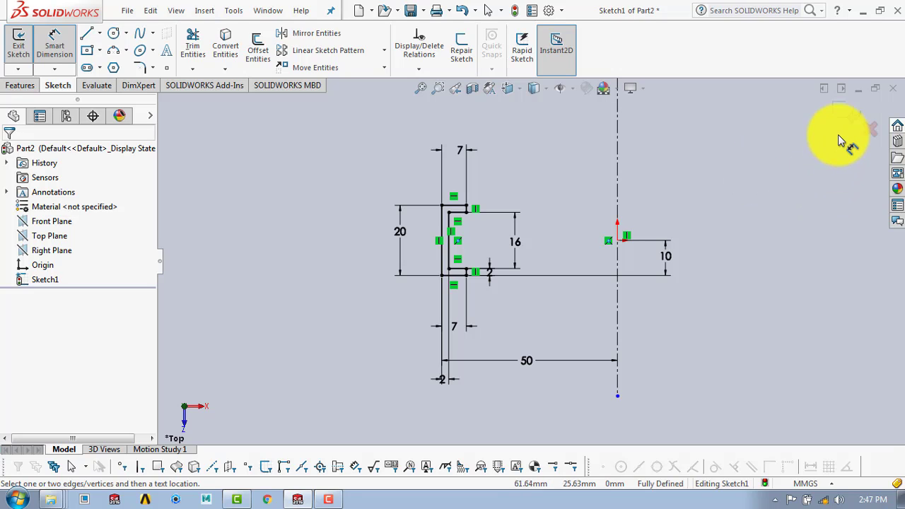
{"action": "left_click", "coordinate": [851, 117]}
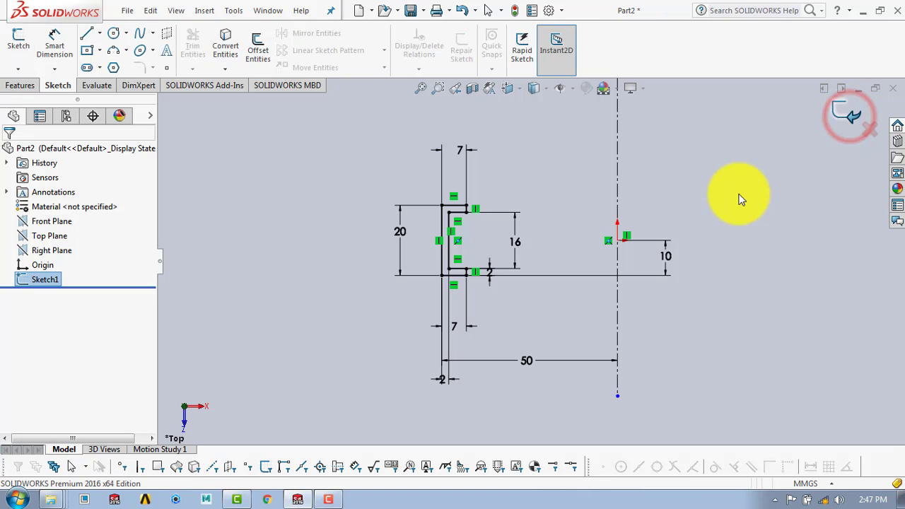
Step: Revolve Sketch1 360° about the centerline into the solid ring Revolve1
{"action": "left_click", "coordinate": [19, 86]}
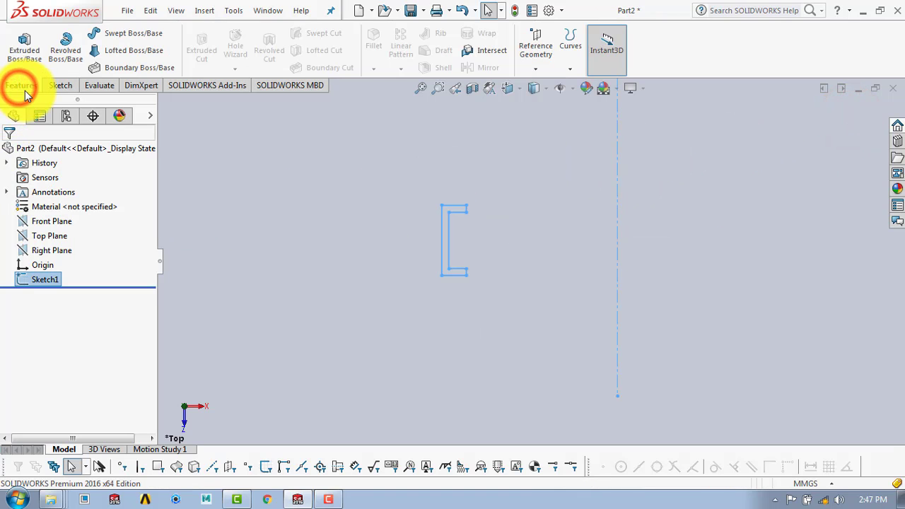
{"action": "left_click", "coordinate": [65, 56]}
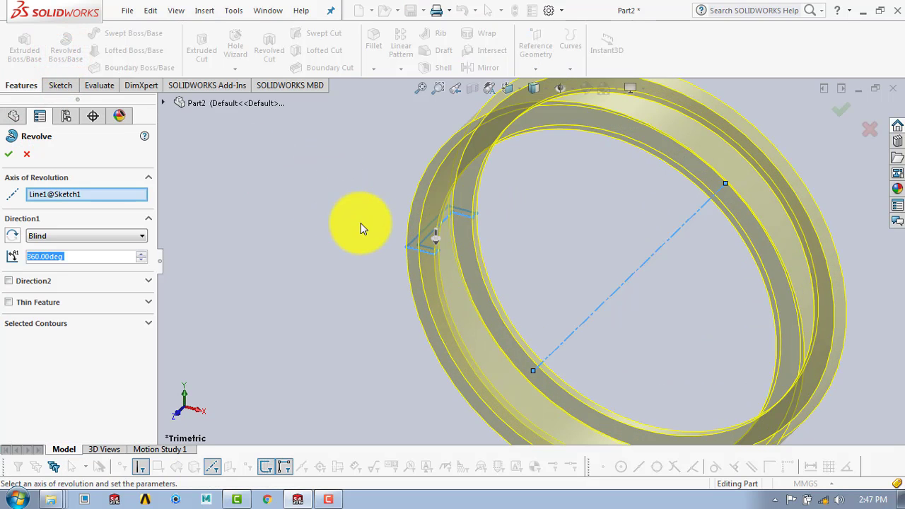
{"action": "left_click", "coordinate": [10, 155]}
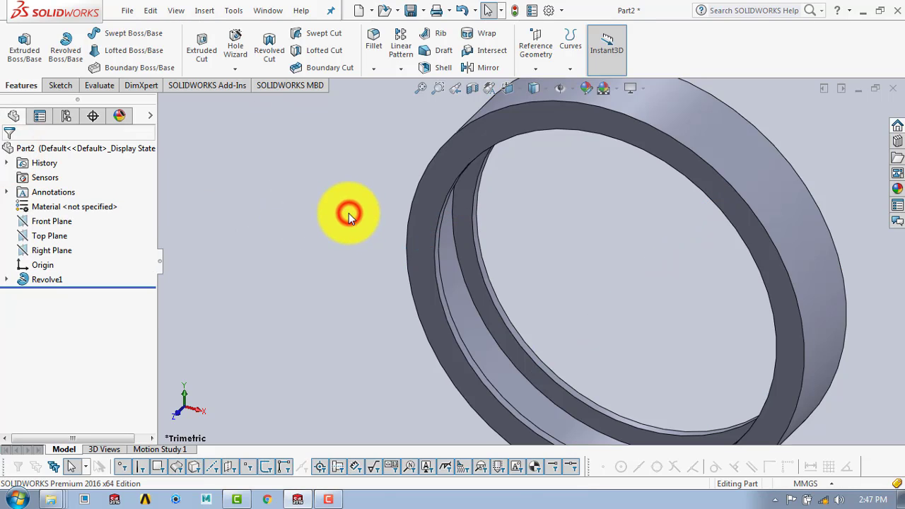
{"action": "middle_click_drag", "start_coordinate": [349, 213], "coordinate": [627, 222]}
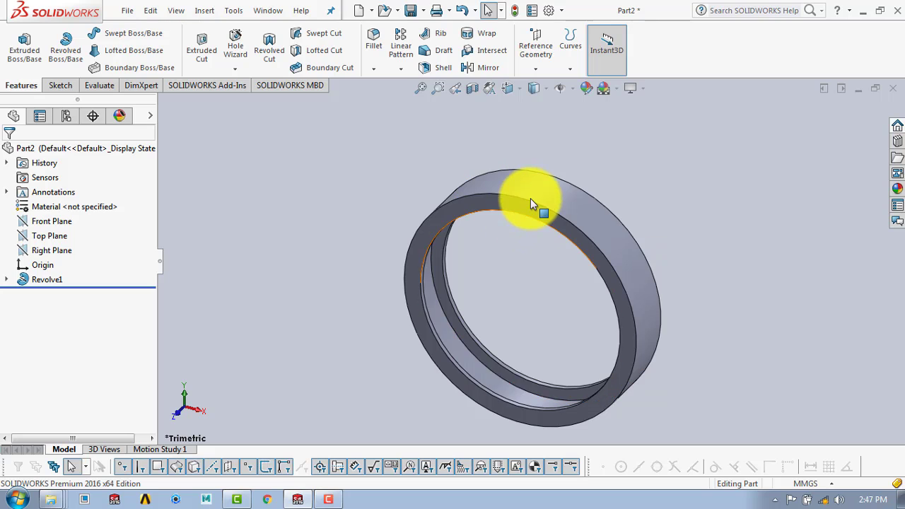
Step: Fillet the ring's front and back outer edges with a 2 mm radius
{"action": "left_click", "coordinate": [374, 36]}
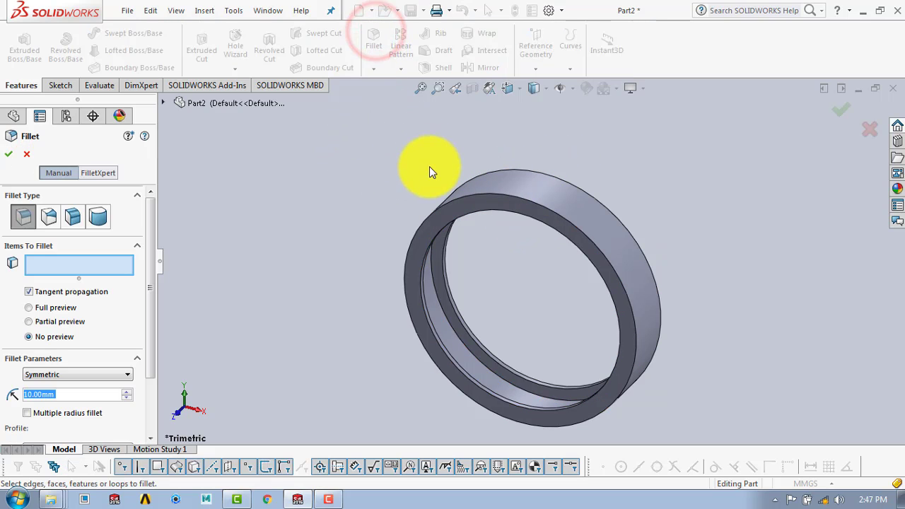
{"action": "left_click", "coordinate": [414, 239]}
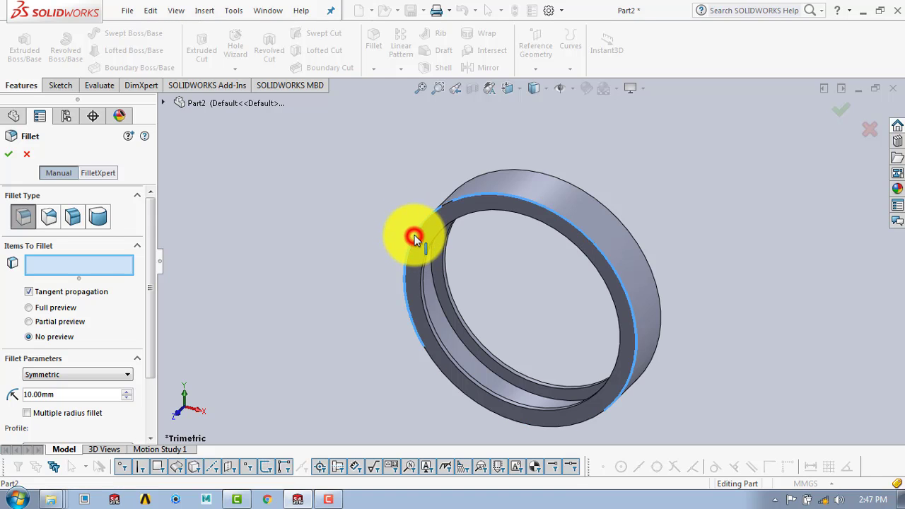
{"action": "left_click", "coordinate": [504, 172]}
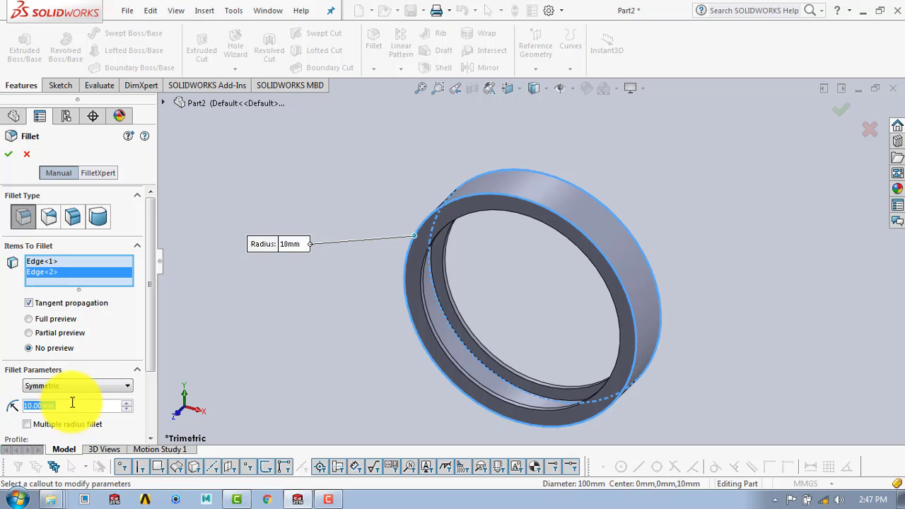
{"action": "type", "text": "2"}
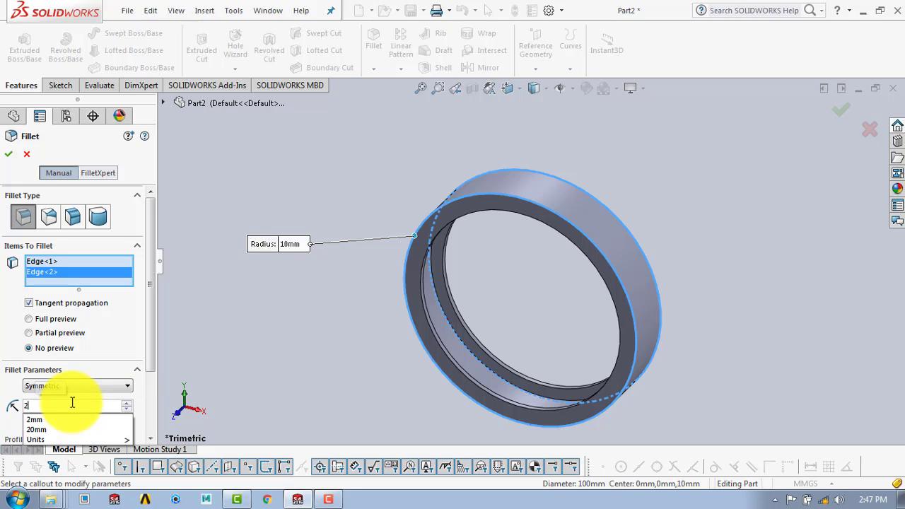
{"action": "left_click", "coordinate": [8, 154]}
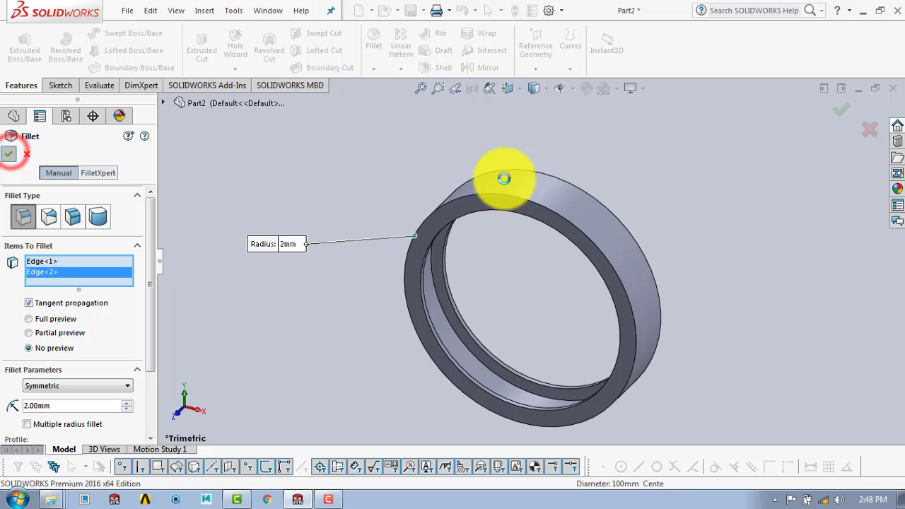
{"action": "left_click", "coordinate": [648, 157]}
Step: Chamfer the ring's two inner edges at 0.5 mm and 45°
{"action": "middle_click_drag", "start_coordinate": [636, 196], "coordinate": [437, 336]}
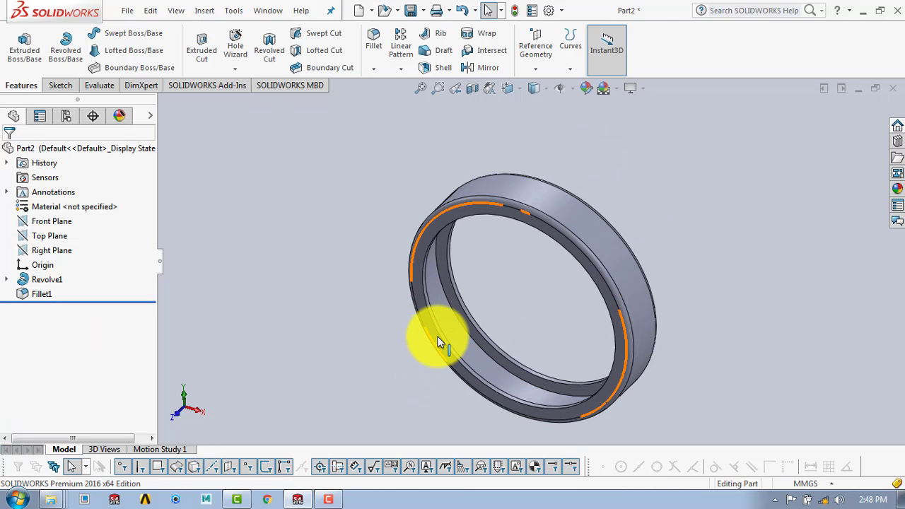
{"action": "left_click", "coordinate": [379, 72]}
{"action": "left_click", "coordinate": [382, 100]}
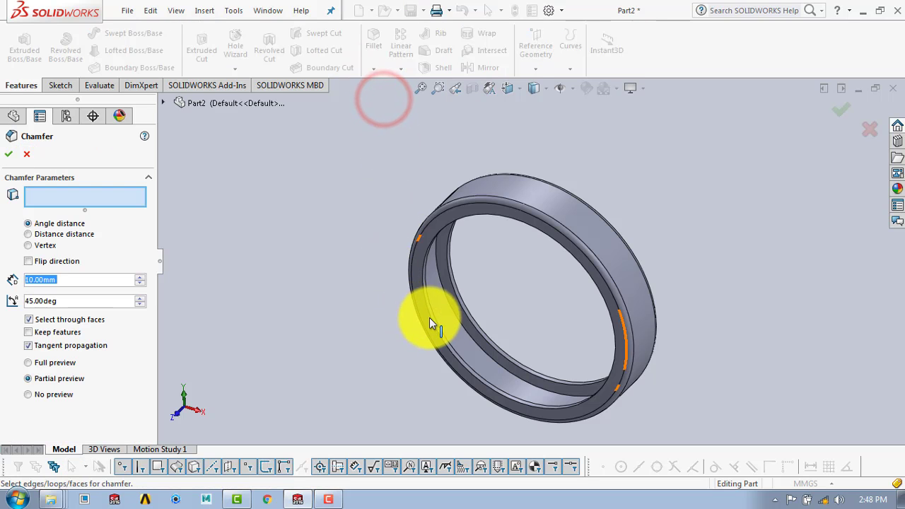
{"action": "scroll", "coordinate": [432, 324], "scroll_direction": "down", "scroll_amount": 6}
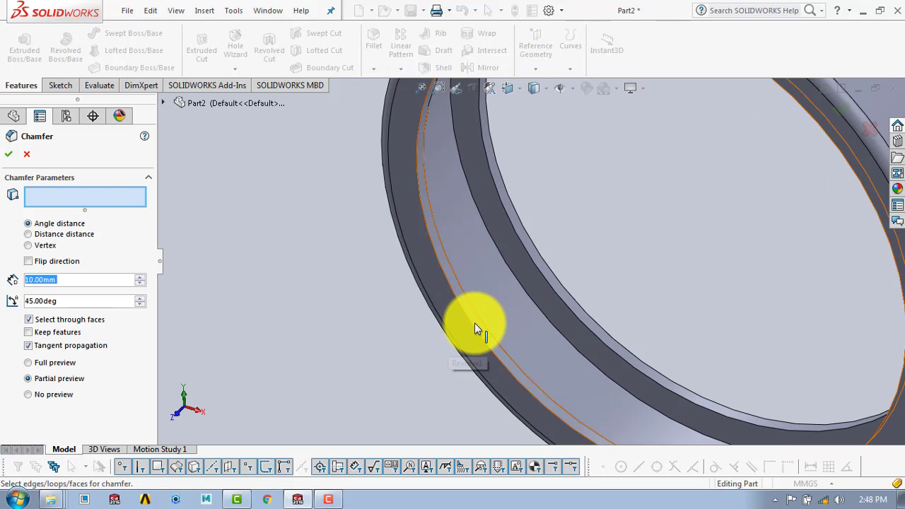
{"action": "left_click", "coordinate": [471, 323]}
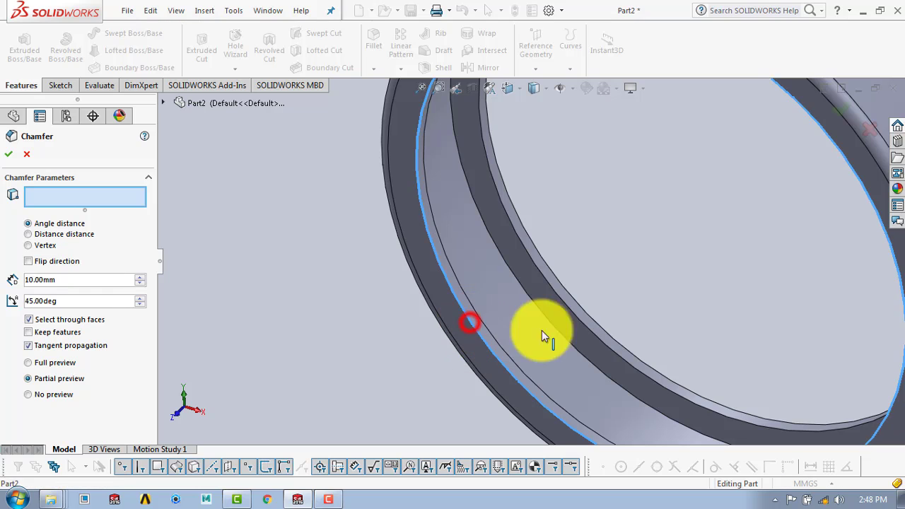
{"action": "left_click", "coordinate": [577, 302]}
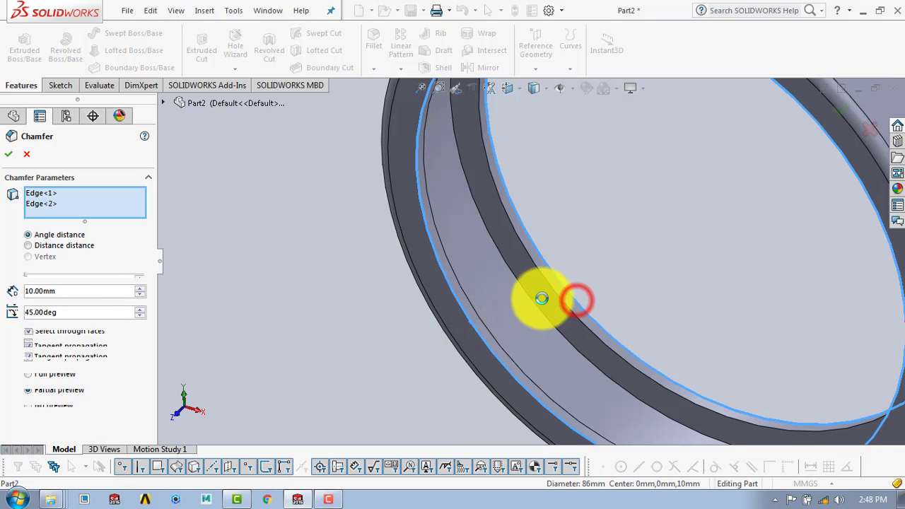
{"action": "left_click_drag", "start_coordinate": [63, 292], "coordinate": [19, 290]}
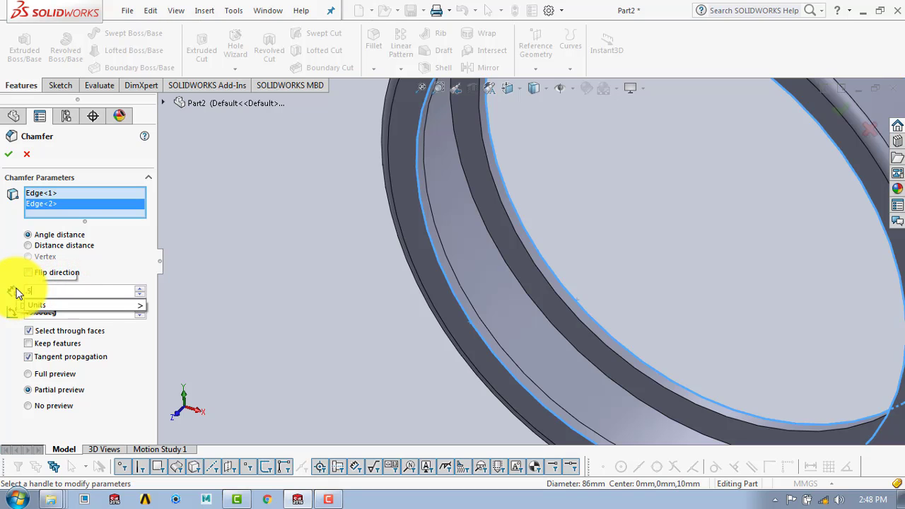
{"action": "key", "text": "Return"}
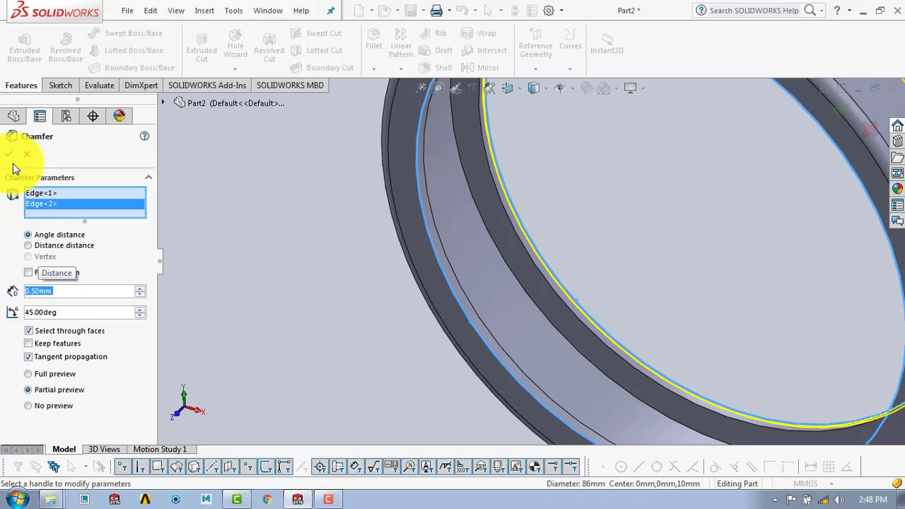
{"action": "left_click", "coordinate": [12, 156]}
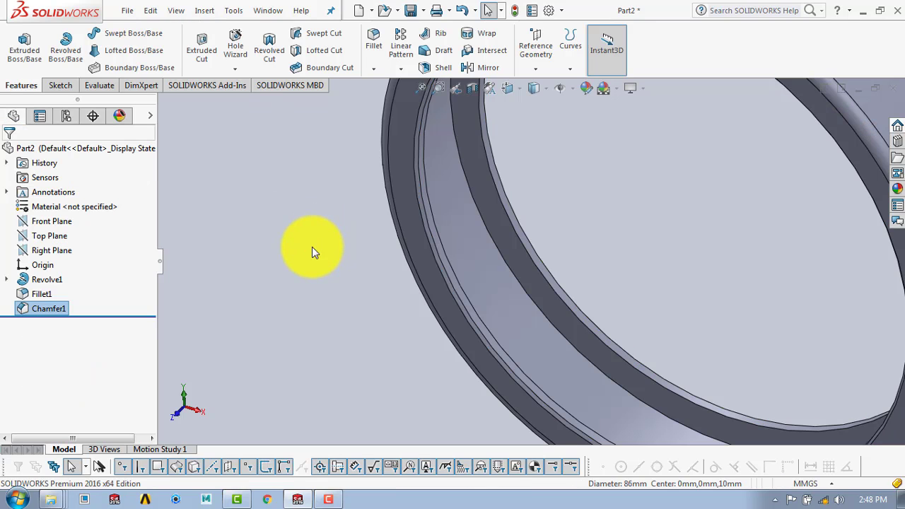
{"action": "left_click", "coordinate": [311, 248]}
{"action": "key", "text": "f"}
{"action": "scroll", "coordinate": [590, 208], "scroll_direction": "down", "scroll_amount": 2}
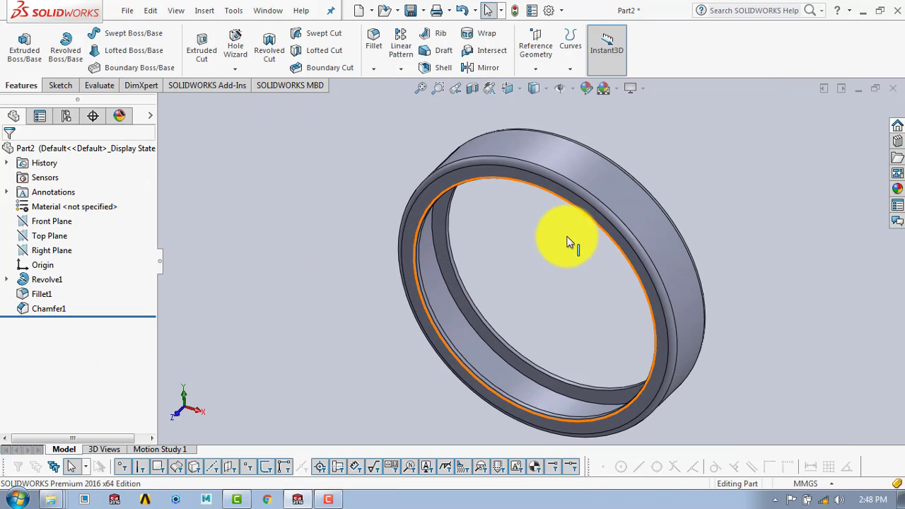
{"action": "scroll", "coordinate": [572, 238], "scroll_direction": "up", "scroll_amount": 1}
{"action": "middle_click_drag", "start_coordinate": [558, 276], "coordinate": [564, 249]}
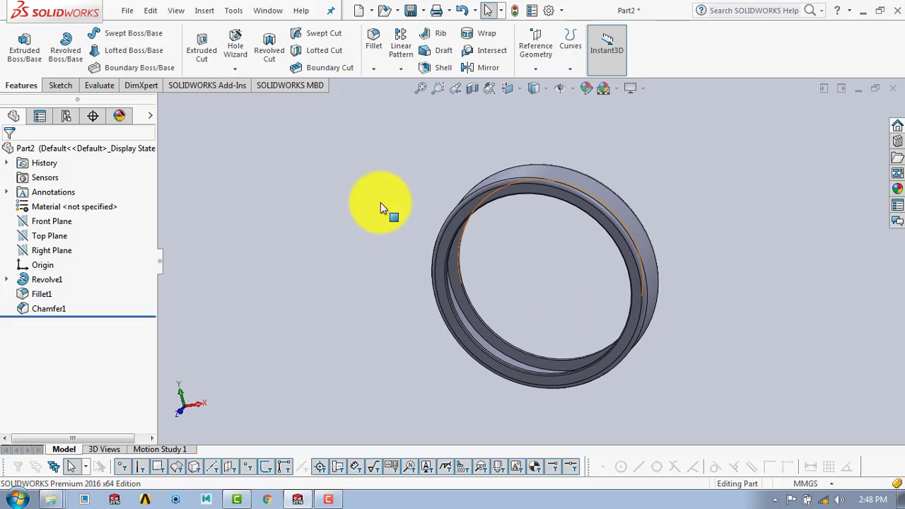
Step: Start a new sketch on the ring face and view it Normal To
{"action": "left_click", "coordinate": [70, 85]}
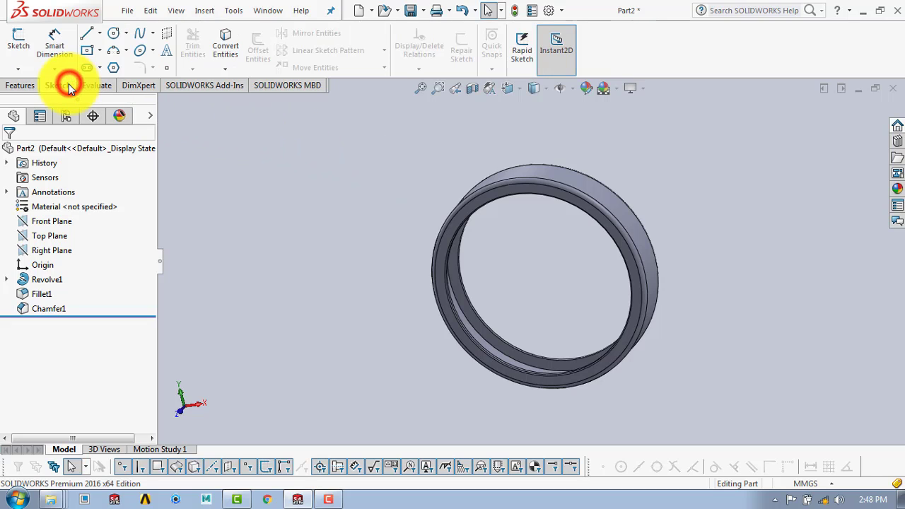
{"action": "left_click", "coordinate": [18, 39]}
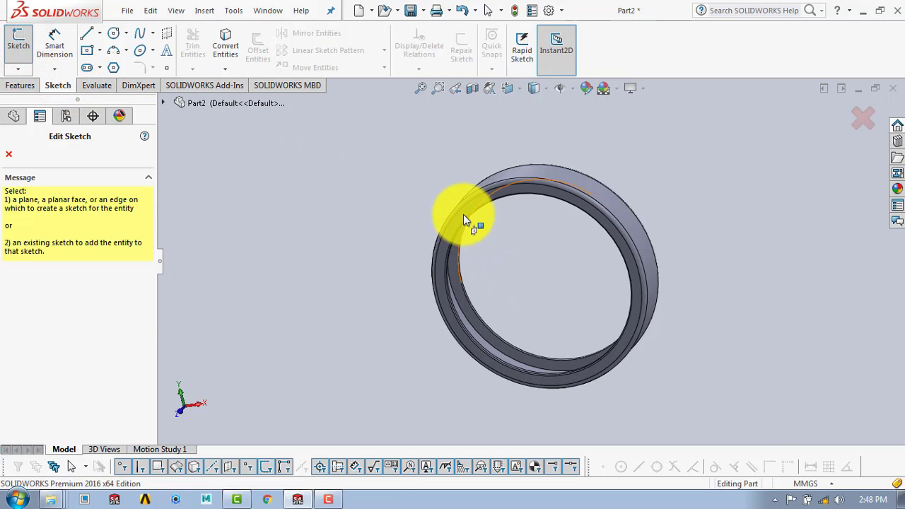
{"action": "scroll", "coordinate": [484, 219], "scroll_direction": "down", "scroll_amount": 2}
{"action": "left_click", "coordinate": [492, 215]}
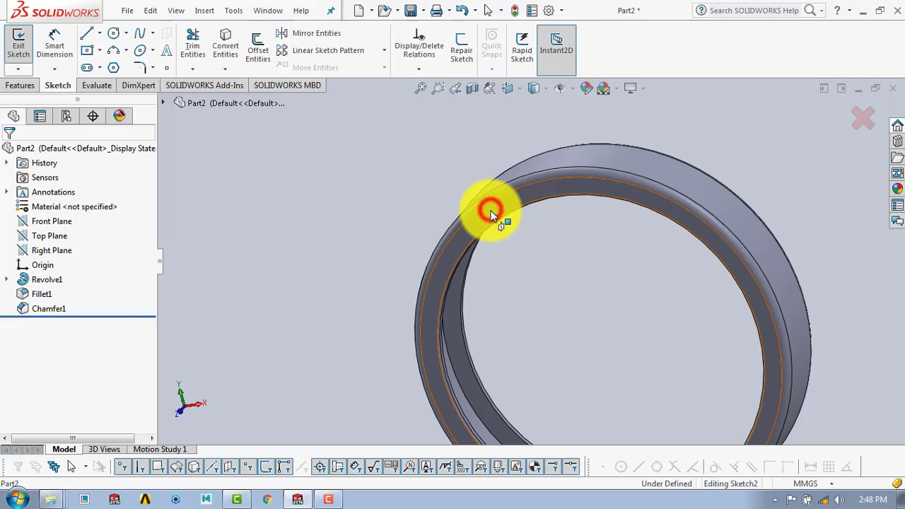
{"action": "key", "text": "space"}
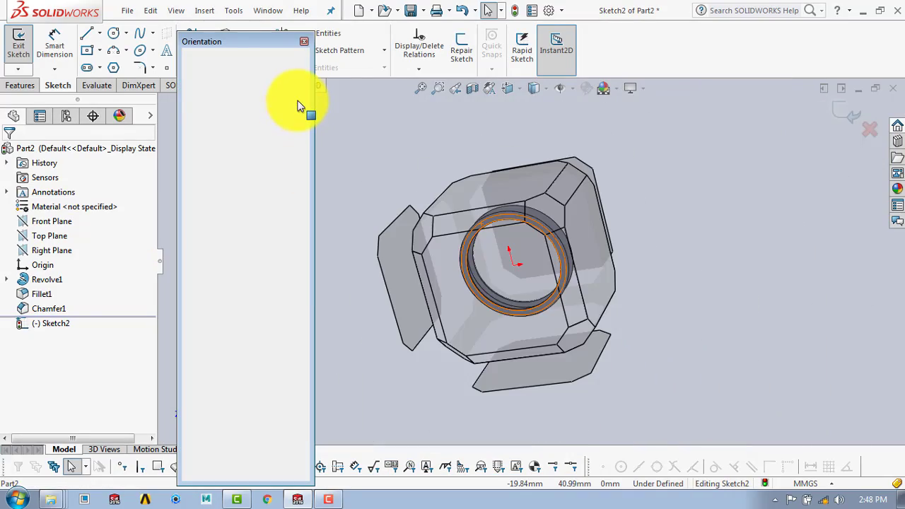
{"action": "left_click", "coordinate": [301, 116]}
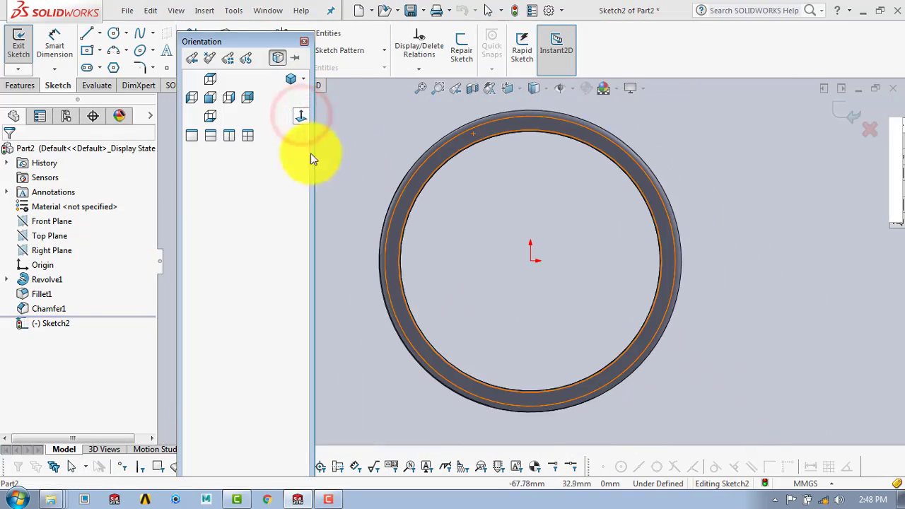
Step: Draw a 43.50 mm-radius circle centred on the origin and exit the sketch
{"action": "left_click", "coordinate": [113, 33]}
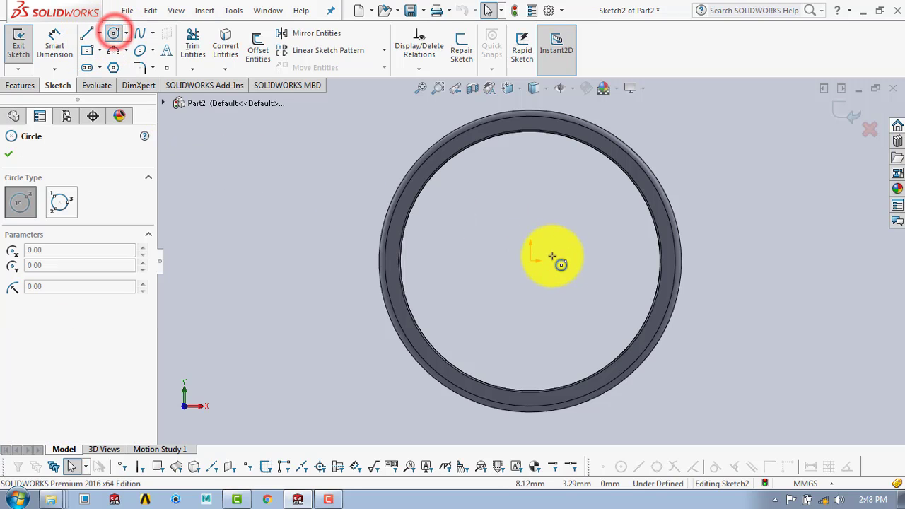
{"action": "left_click", "coordinate": [530, 259]}
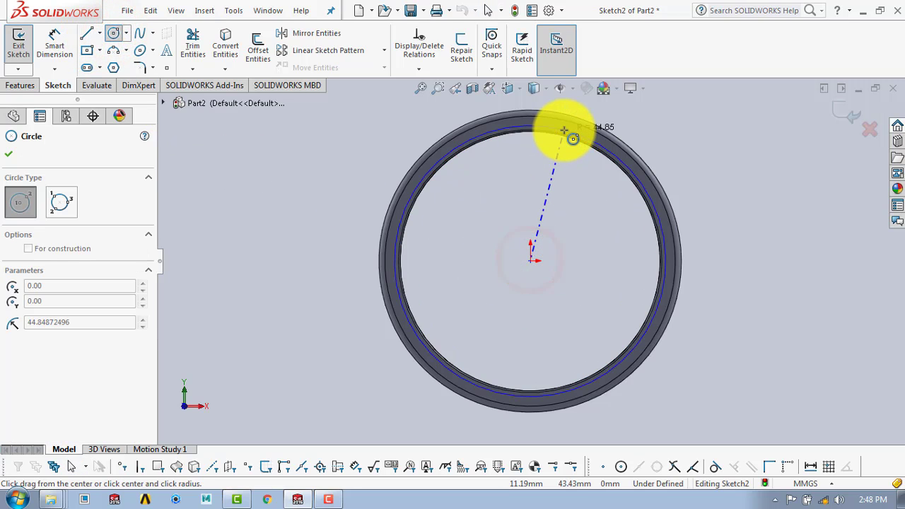
{"action": "scroll", "coordinate": [570, 144], "scroll_direction": "down", "scroll_amount": 4}
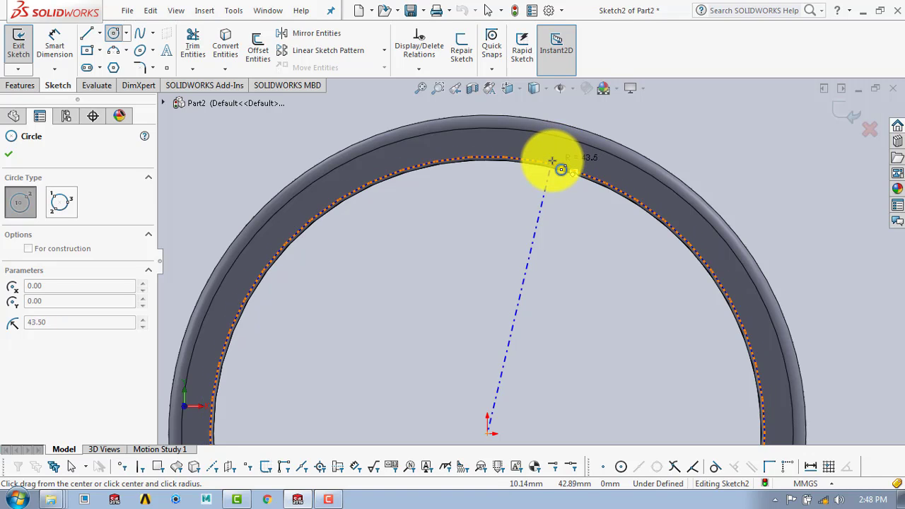
{"action": "left_click", "coordinate": [560, 168]}
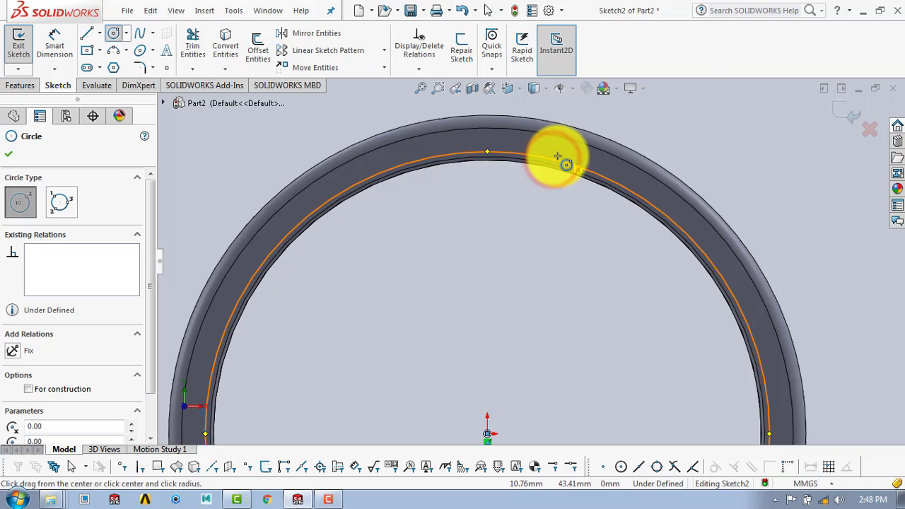
{"action": "key", "text": "Escape"}
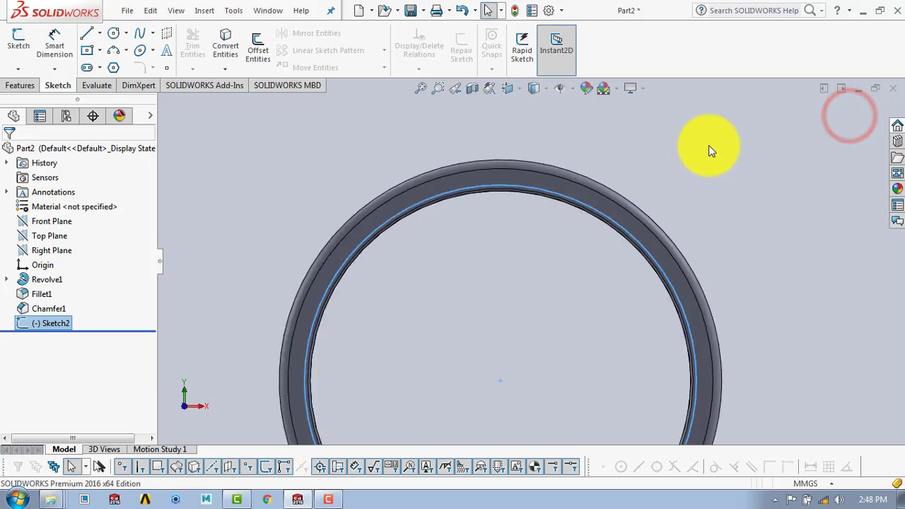
{"action": "left_click", "coordinate": [701, 153]}
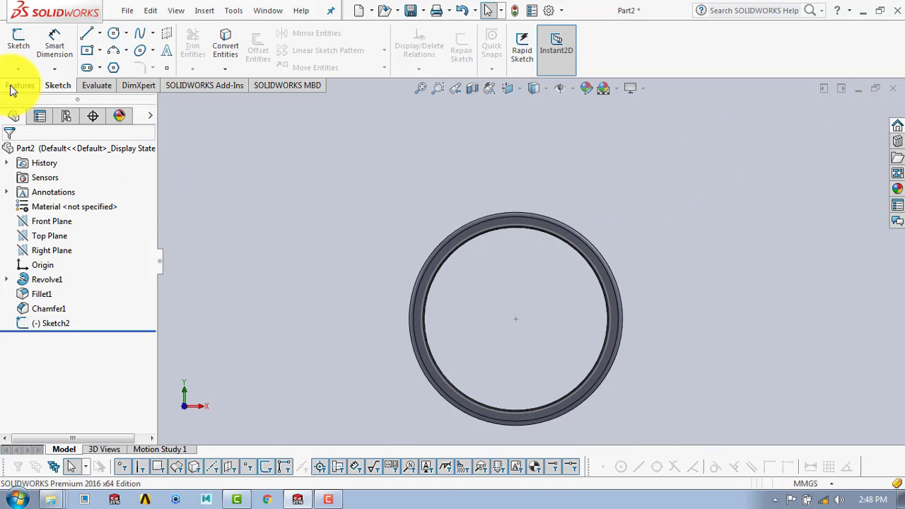
Step: Start a sketch on the ring face and attach sketch text to the Sketch2 circle
{"action": "left_click", "coordinate": [14, 43]}
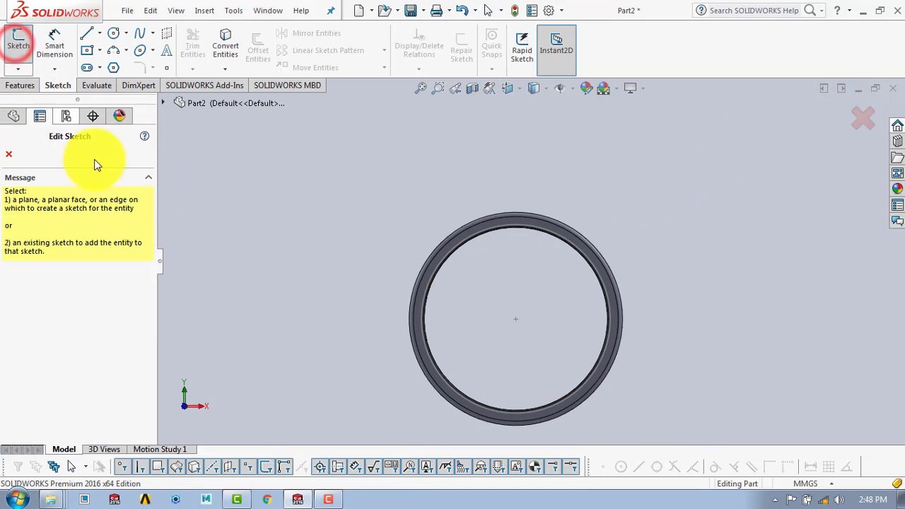
{"action": "left_click", "coordinate": [488, 225]}
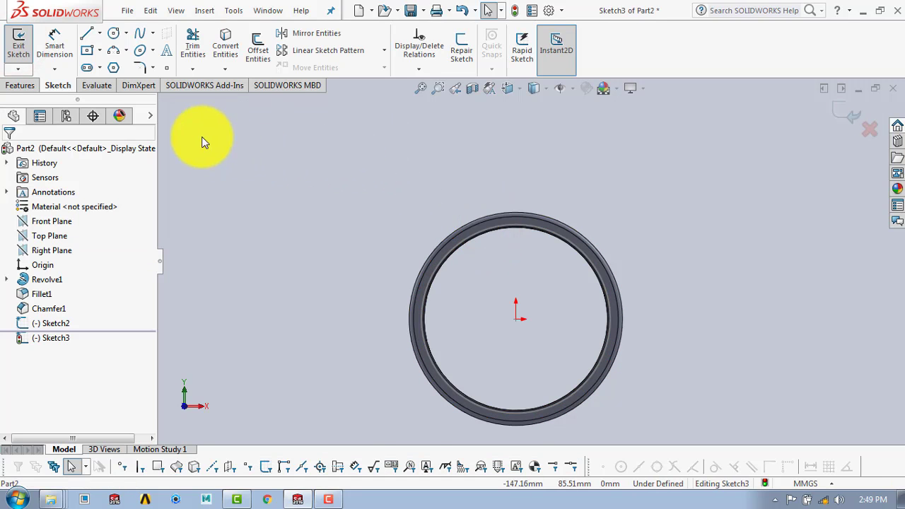
{"action": "left_click", "coordinate": [167, 55]}
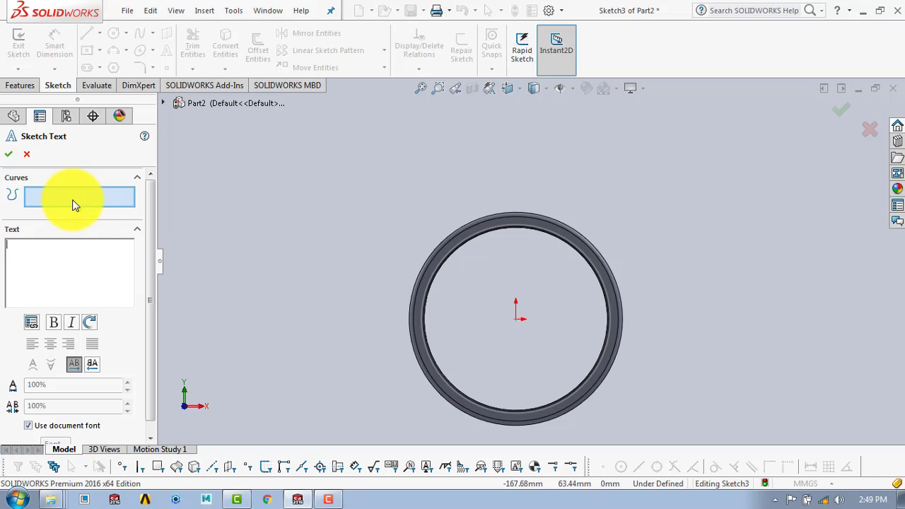
{"action": "left_click", "coordinate": [73, 197]}
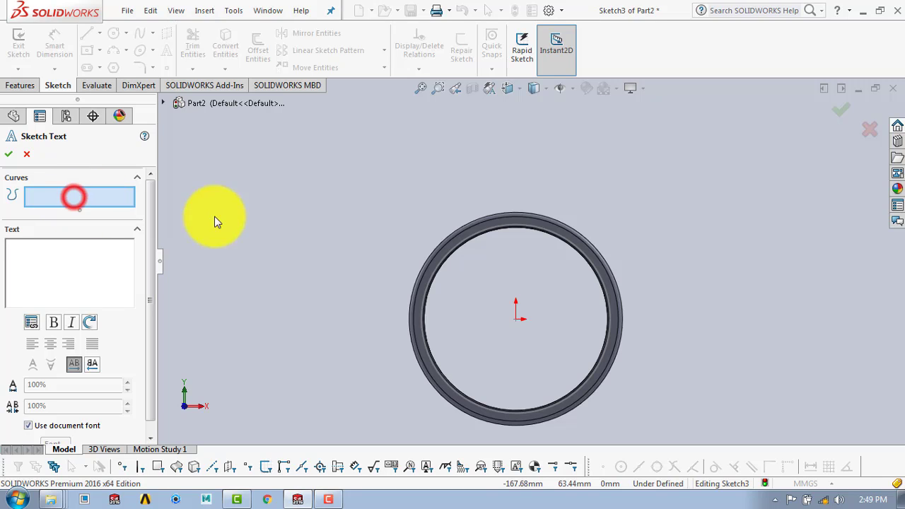
{"action": "scroll", "coordinate": [525, 230], "scroll_direction": "down", "scroll_amount": 4}
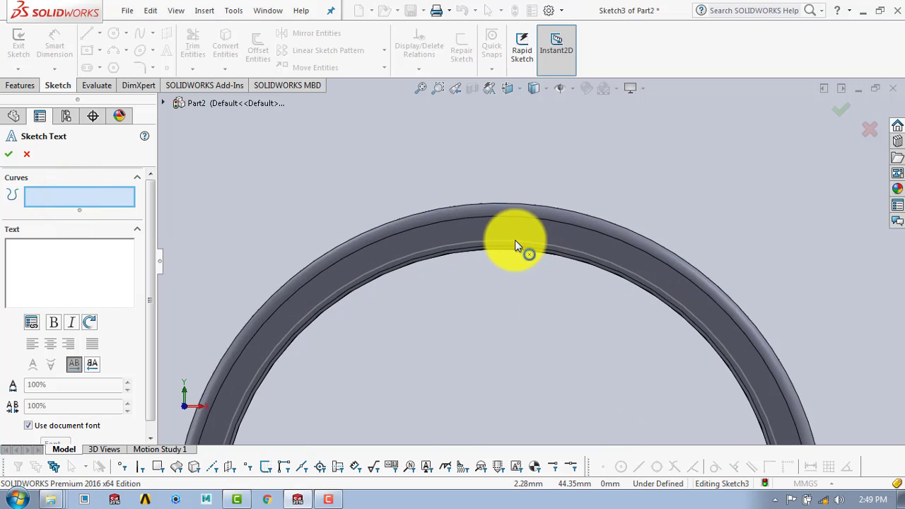
{"action": "left_click", "coordinate": [499, 245]}
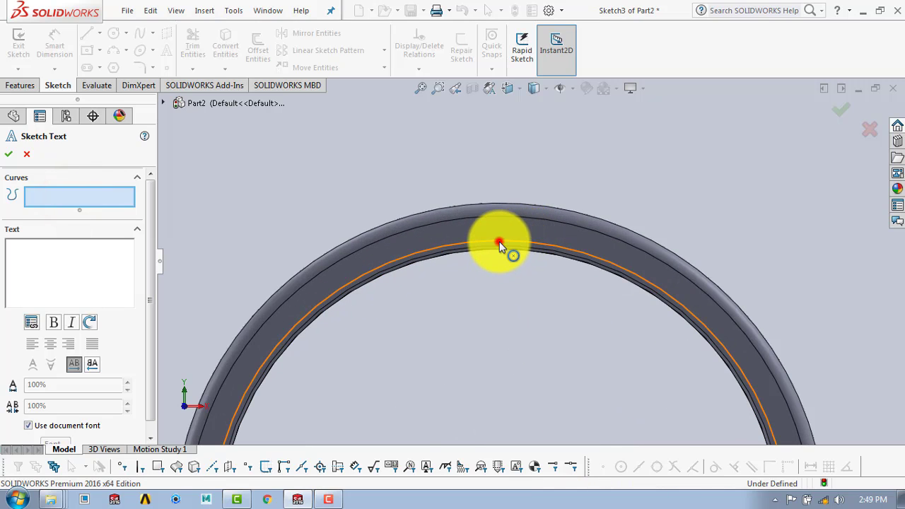
{"action": "scroll", "coordinate": [499, 241], "scroll_direction": "up", "scroll_amount": 6}
{"action": "scroll", "coordinate": [519, 302], "scroll_direction": "down", "scroll_amount": 1}
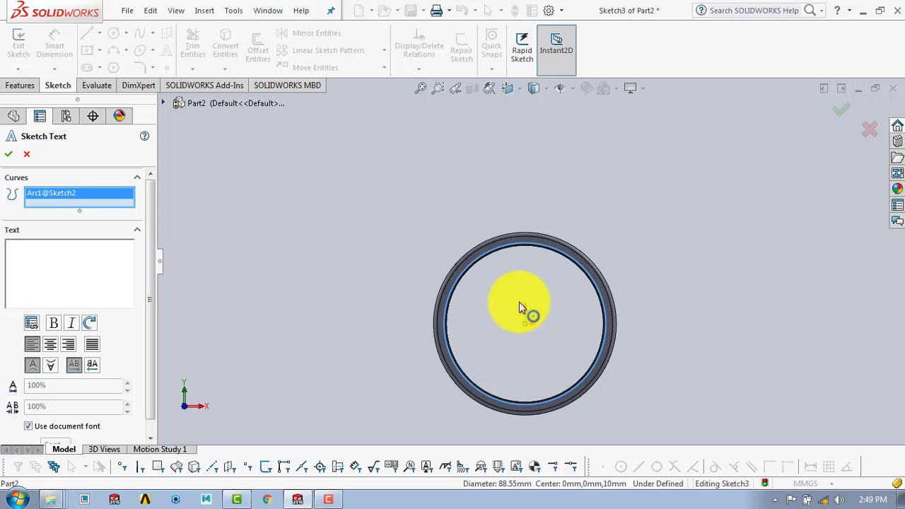
Step: Enter 'SOLIDWORKS TUTORIALS', flip and mirror it, accept, and exit the sketch
{"action": "left_click", "coordinate": [66, 257]}
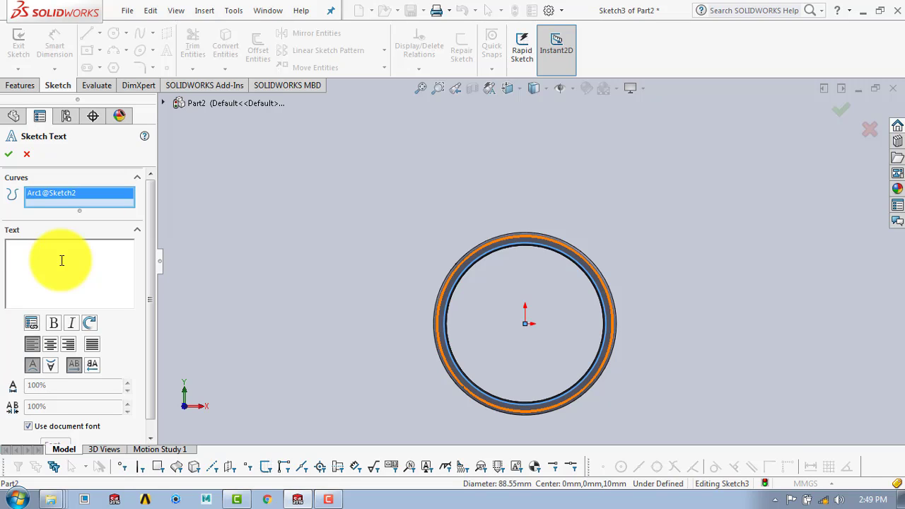
{"action": "type", "text": "SOLIDWORKS TUTORIALS"}
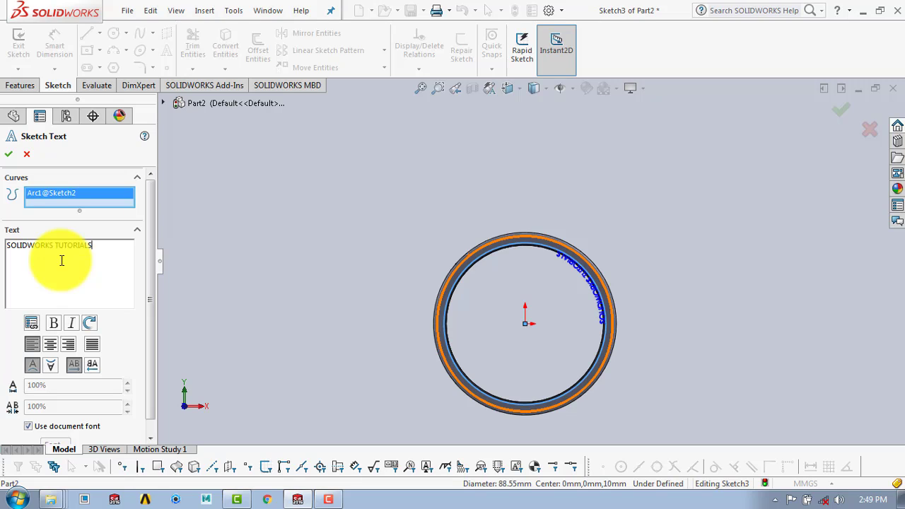
{"action": "left_click", "coordinate": [53, 364]}
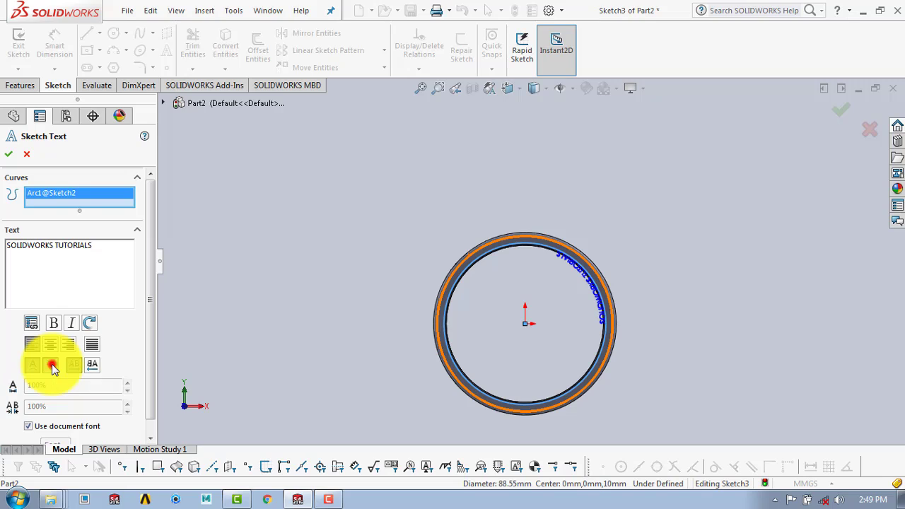
{"action": "left_click", "coordinate": [93, 372]}
{"action": "scroll", "coordinate": [625, 337], "scroll_direction": "down", "scroll_amount": 2}
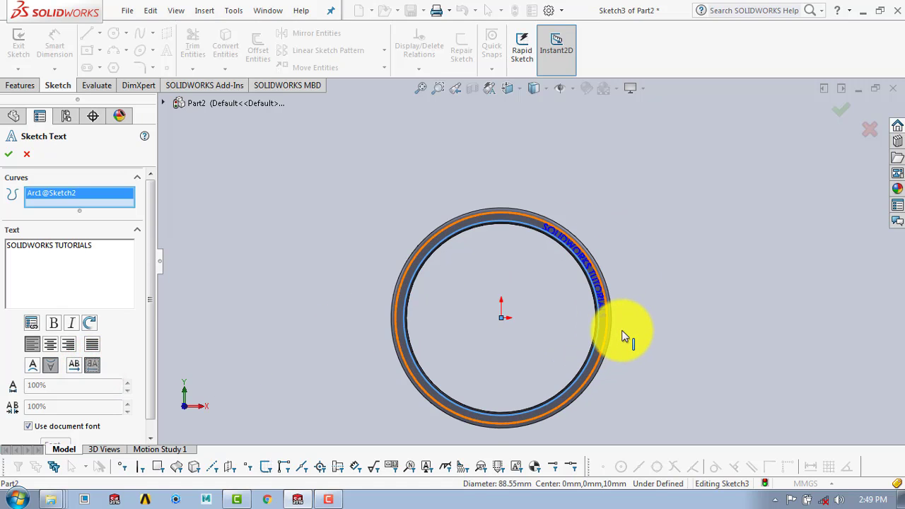
{"action": "scroll", "coordinate": [625, 336], "scroll_direction": "down", "scroll_amount": 3}
{"action": "scroll", "coordinate": [559, 225], "scroll_direction": "down", "scroll_amount": 2}
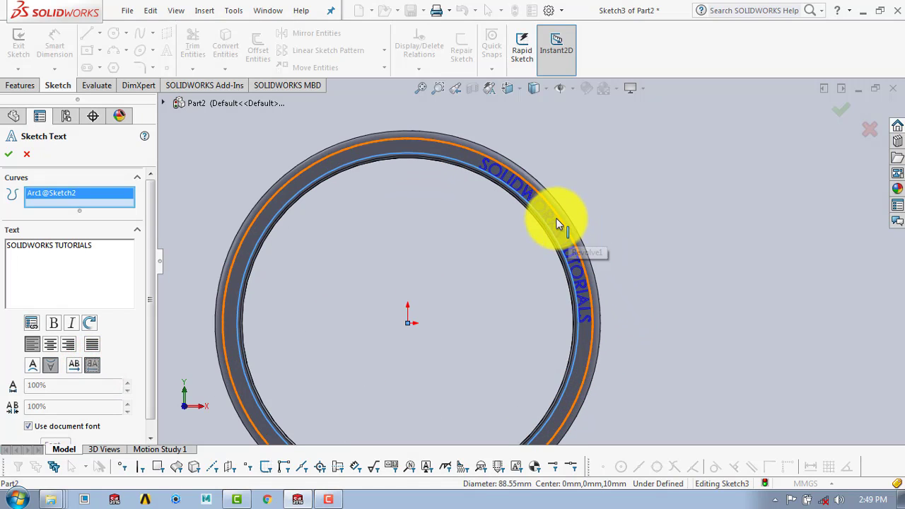
{"action": "left_click", "coordinate": [8, 157]}
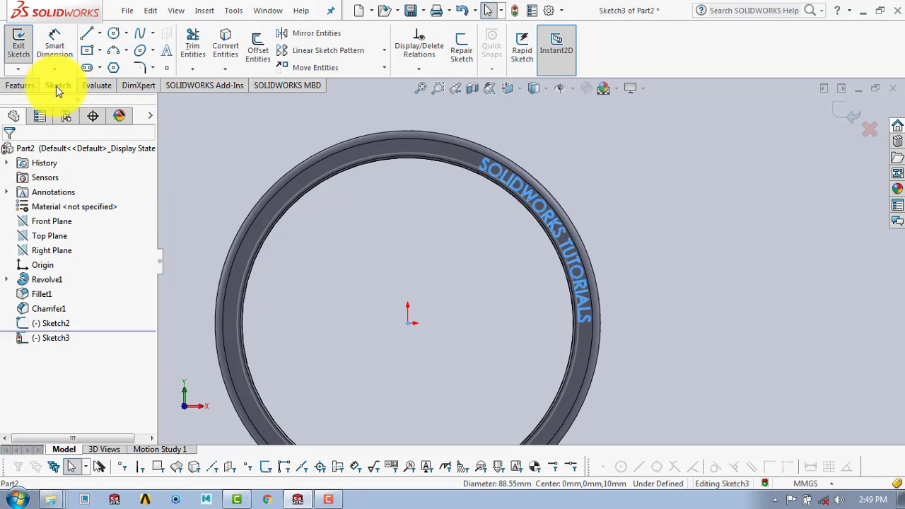
{"action": "left_click", "coordinate": [850, 115]}
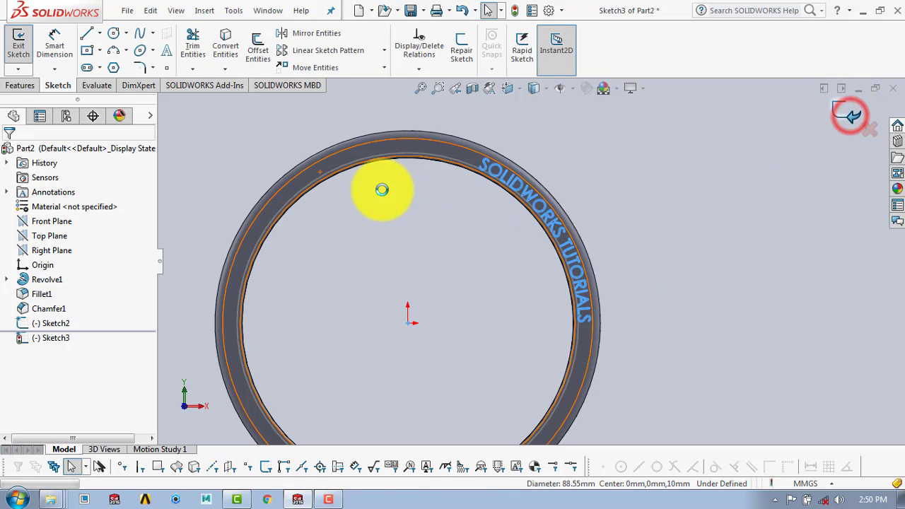
Step: Cut-extrude the text 0.5 mm deep into the ring face
{"action": "left_click", "coordinate": [29, 87]}
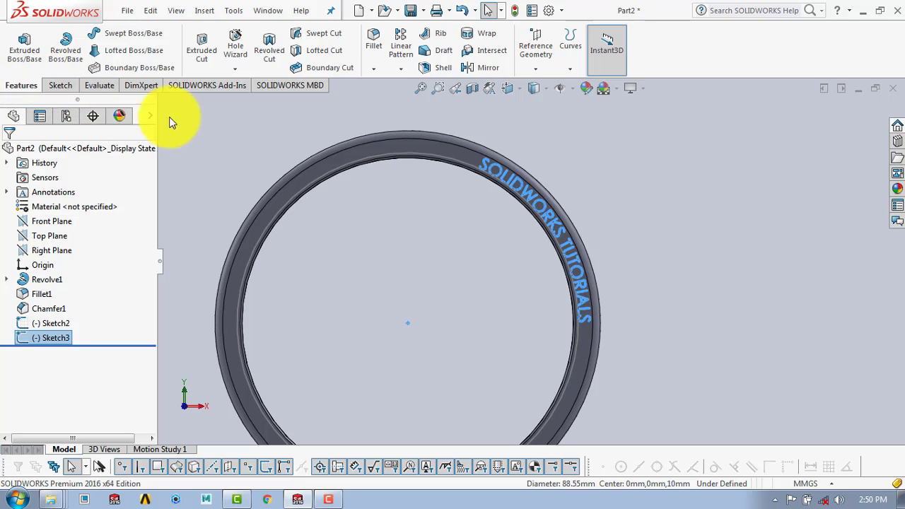
{"action": "left_click", "coordinate": [202, 45]}
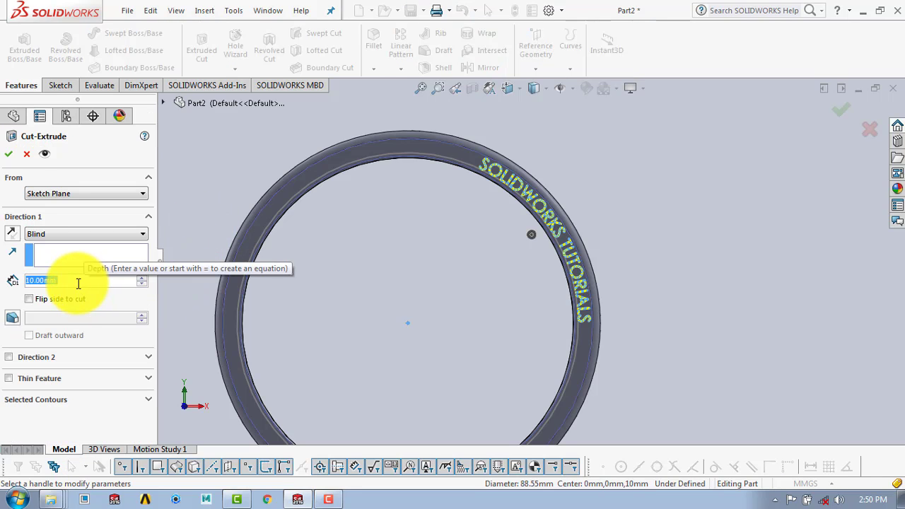
{"action": "type", "text": ".5"}
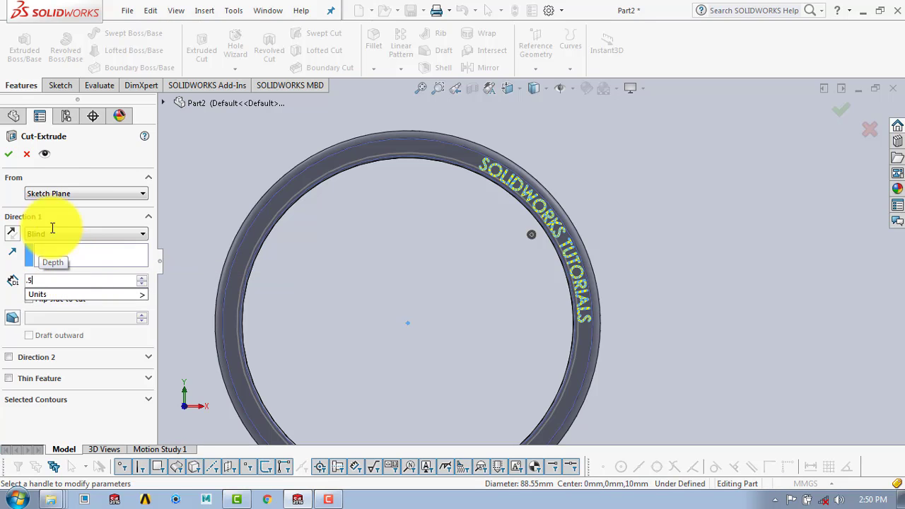
{"action": "left_click", "coordinate": [10, 154]}
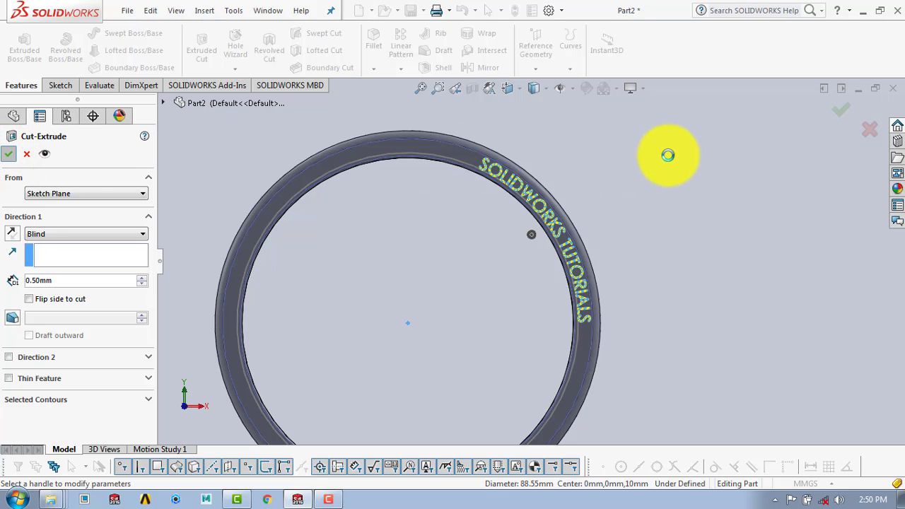
{"action": "left_click", "coordinate": [682, 194]}
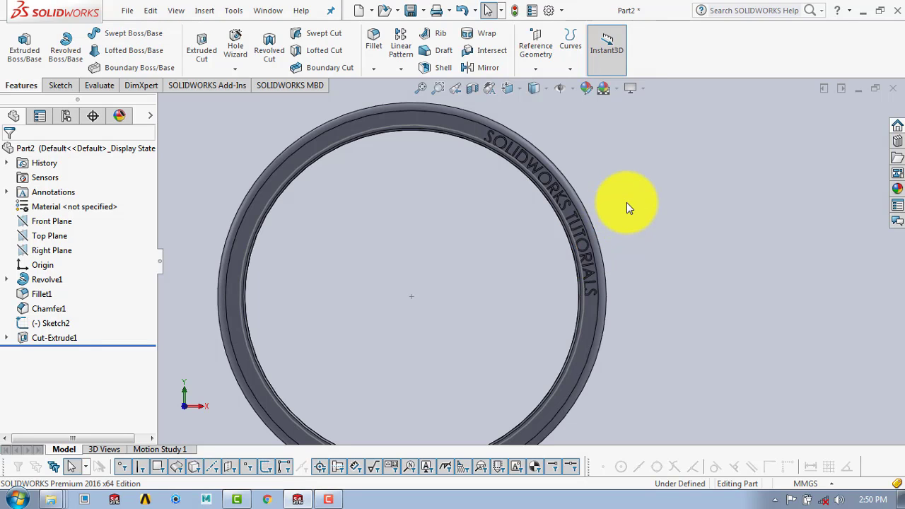
Step: Orbit the finished lettered ring and open the File menu
{"action": "scroll", "coordinate": [627, 203], "scroll_direction": "up", "scroll_amount": 1}
{"action": "scroll", "coordinate": [630, 203], "scroll_direction": "up", "scroll_amount": 1}
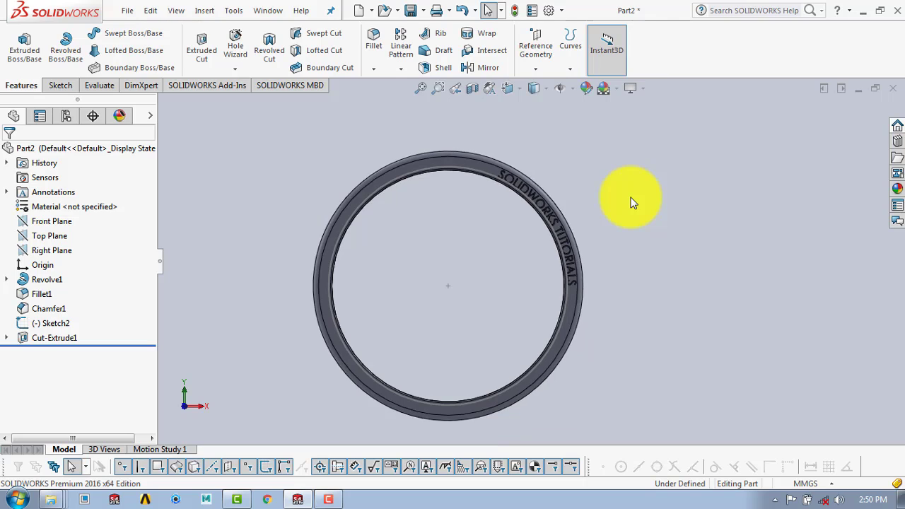
{"action": "middle_click_drag", "start_coordinate": [630, 202], "coordinate": [610, 247]}
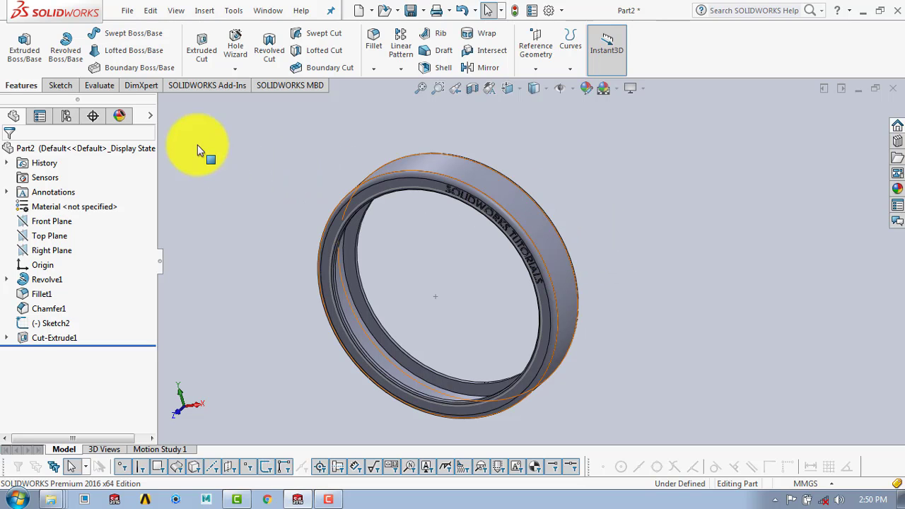
{"action": "left_click", "coordinate": [124, 11]}
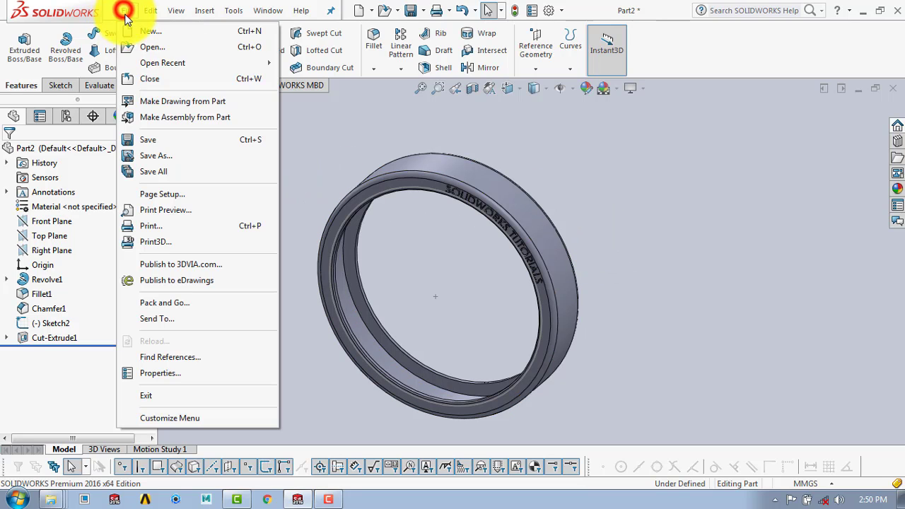
Step: In Save As, create a new 'needle roller bearing' folder on the Desktop
{"action": "left_click", "coordinate": [162, 155]}
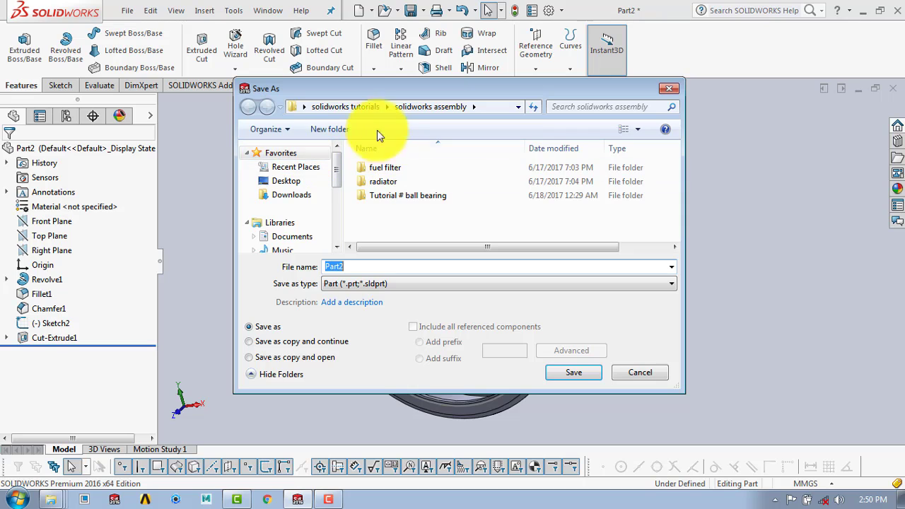
{"action": "left_click", "coordinate": [286, 182]}
{"action": "left_click", "coordinate": [323, 131]}
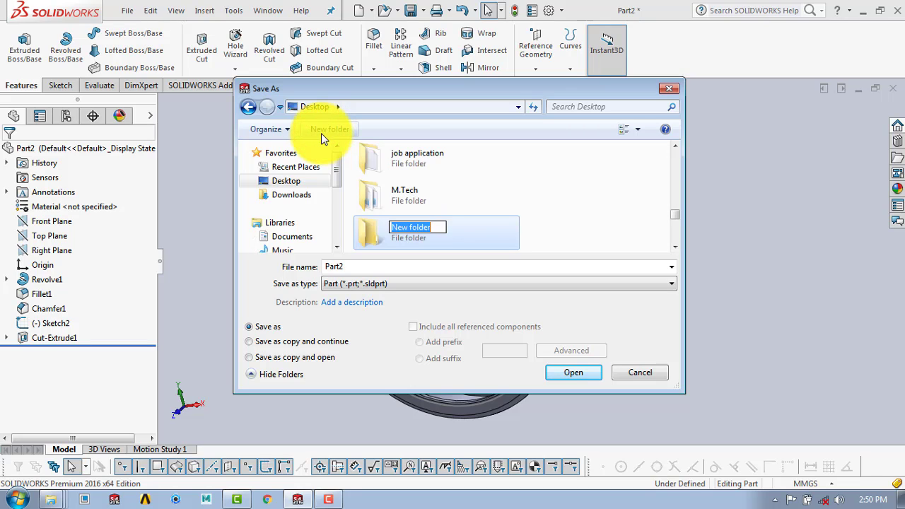
{"action": "type", "text": "needle"}
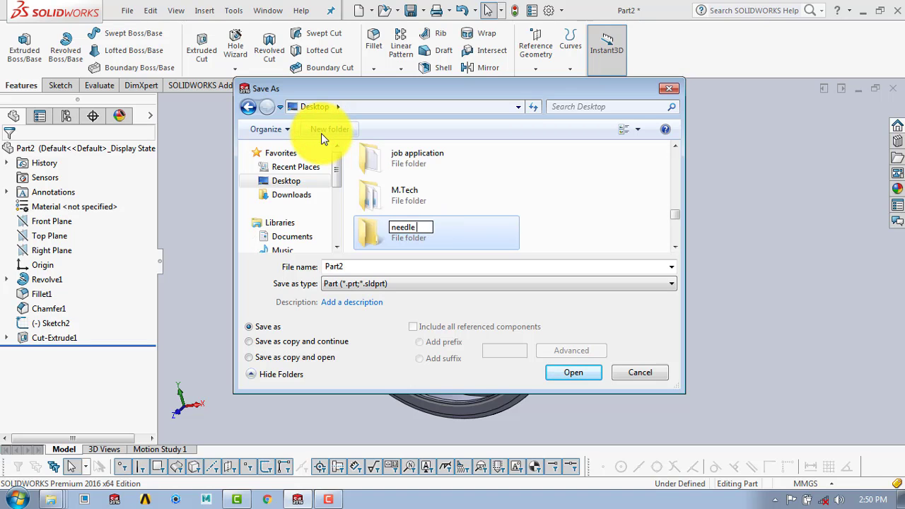
{"action": "type", "text": " roller beaing"}
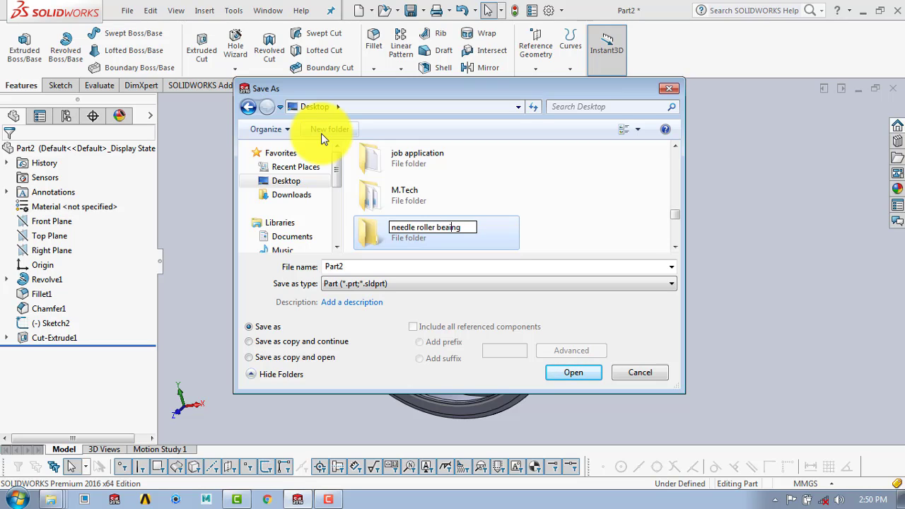
{"action": "type", "text": "r"}
{"action": "key", "text": "Return"}
Step: Open the new folder and enter 'outer ring' as the file name
{"action": "double_click", "coordinate": [452, 224]}
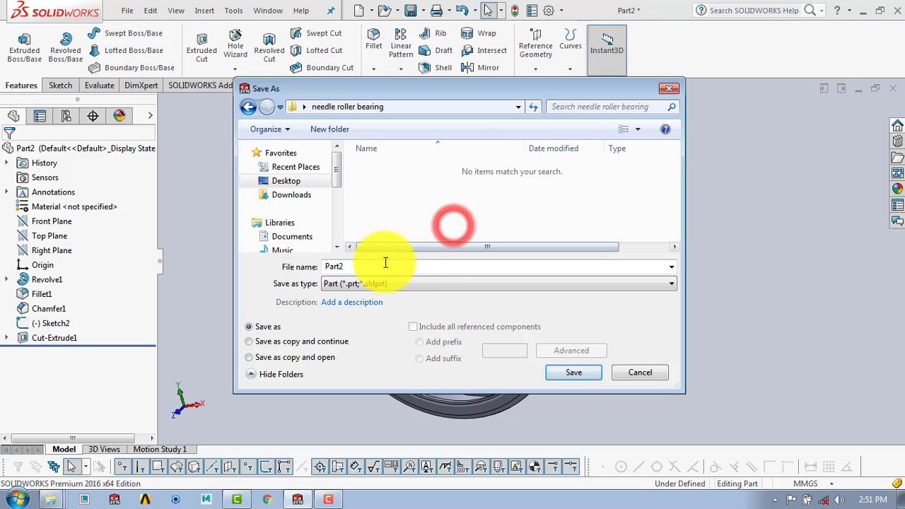
{"action": "double_click", "coordinate": [364, 268]}
{"action": "type", "text": "o"}
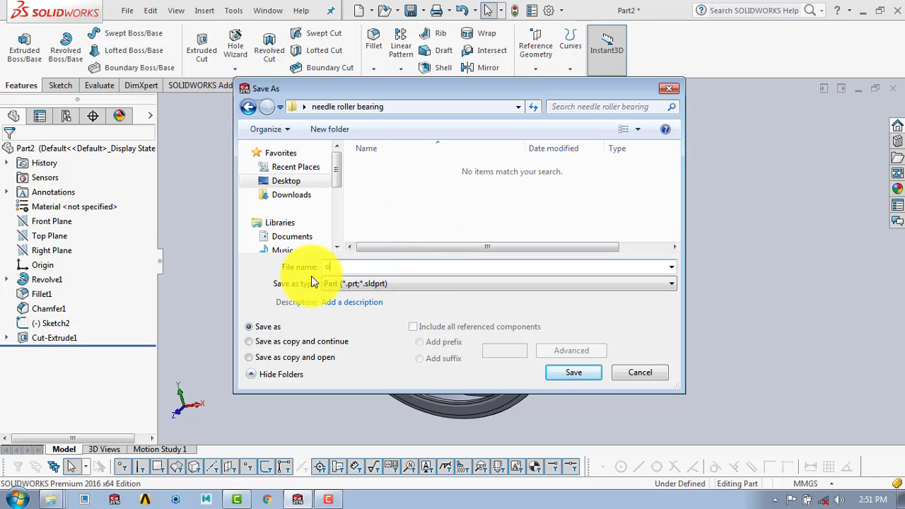
{"action": "type", "text": "uter ring"}
Step: Save the part as 'outer ring' and create a new blank Part document
{"action": "left_click", "coordinate": [563, 372]}
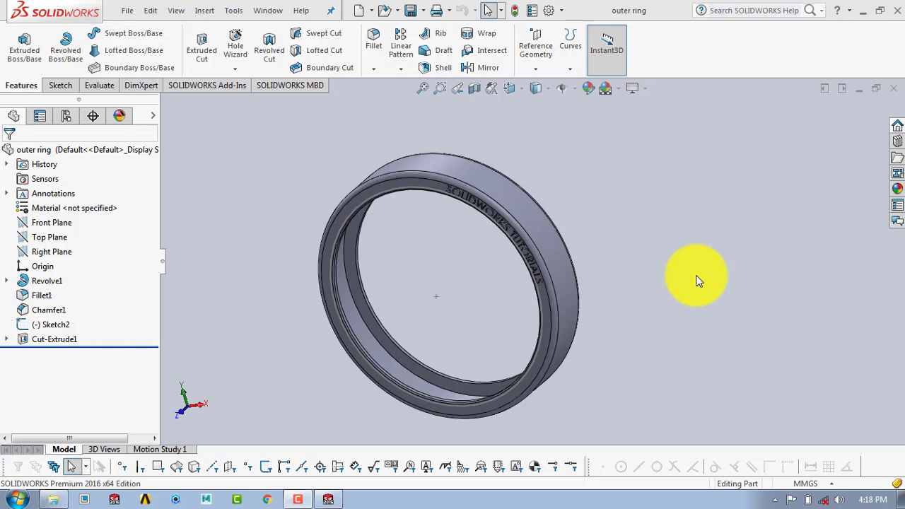
{"action": "left_click", "coordinate": [125, 14]}
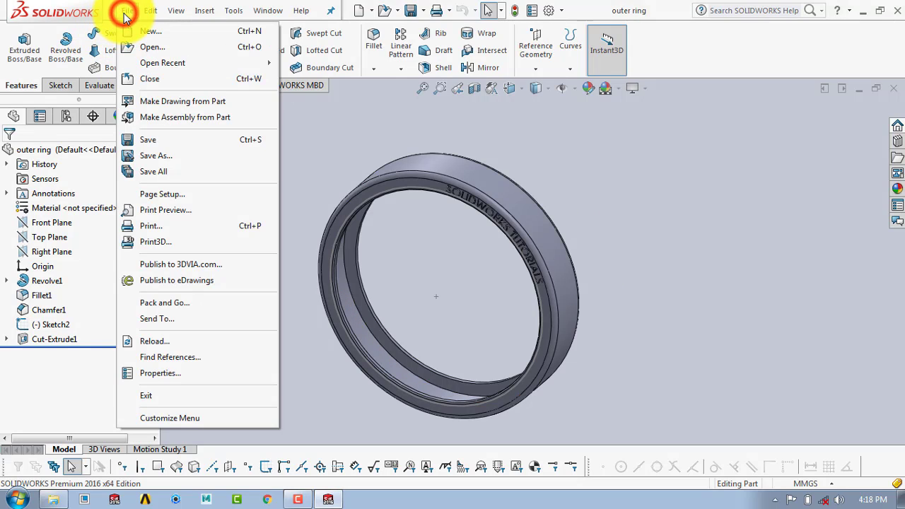
{"action": "left_click", "coordinate": [142, 28]}
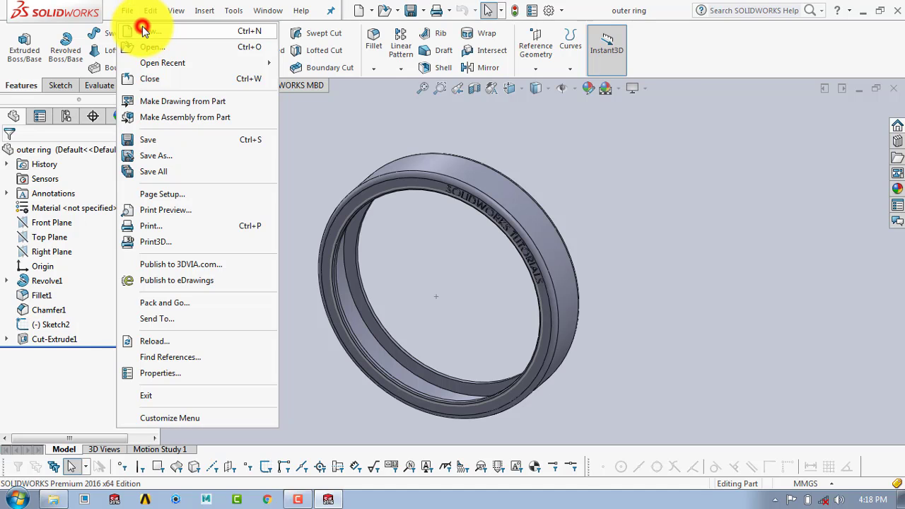
{"action": "left_click", "coordinate": [304, 323]}
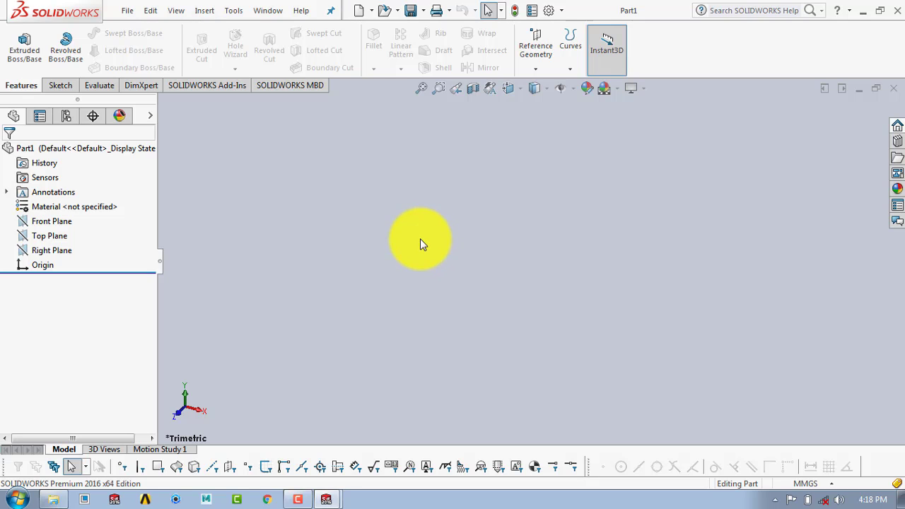
Step: Start a sketch on the Top Plane with a vertical centerline through the origin
{"action": "left_click", "coordinate": [71, 85]}
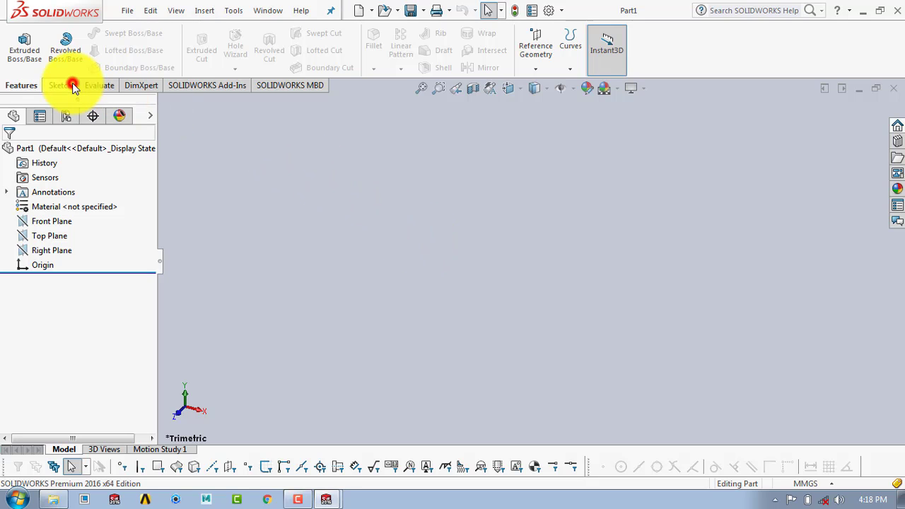
{"action": "left_click", "coordinate": [18, 39]}
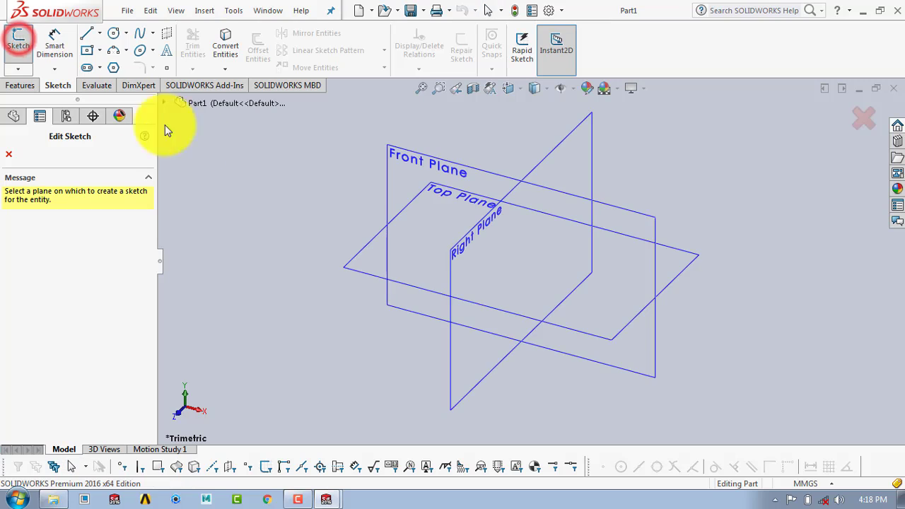
{"action": "left_click", "coordinate": [355, 256]}
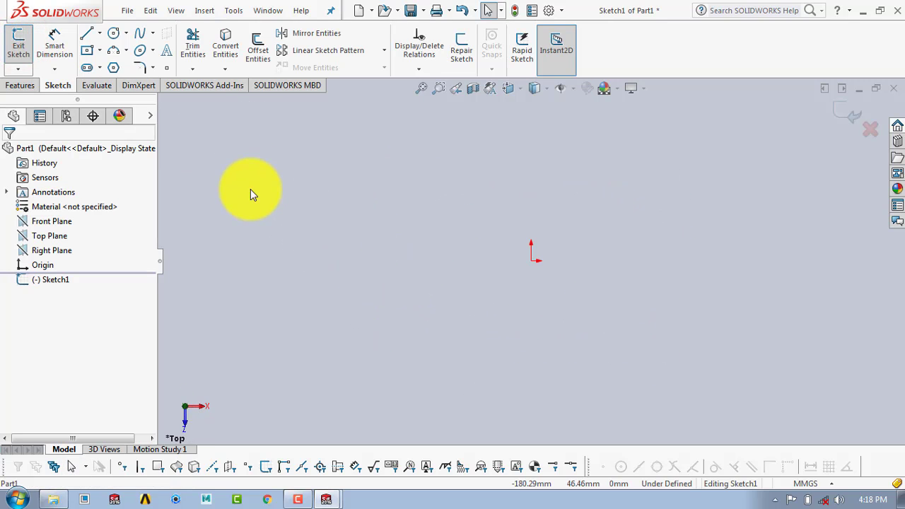
{"action": "left_click", "coordinate": [99, 33]}
{"action": "left_click", "coordinate": [107, 65]}
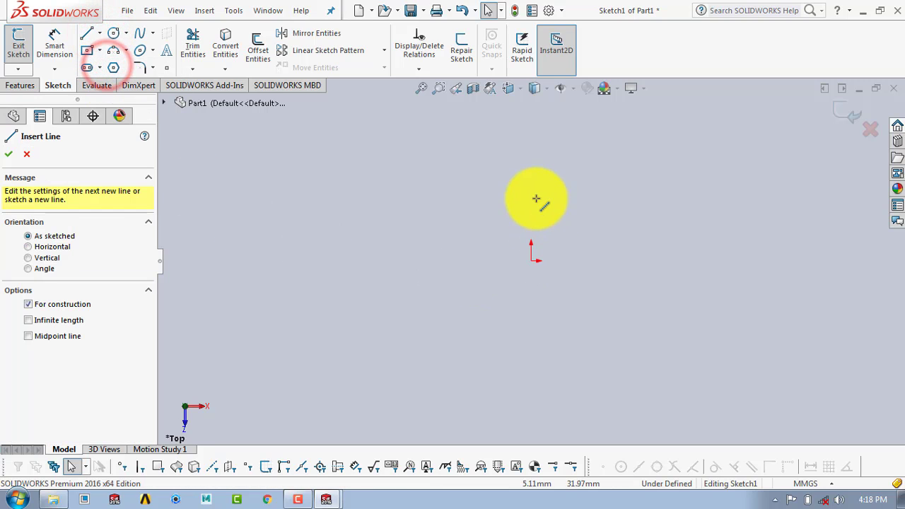
{"action": "left_click", "coordinate": [531, 176]}
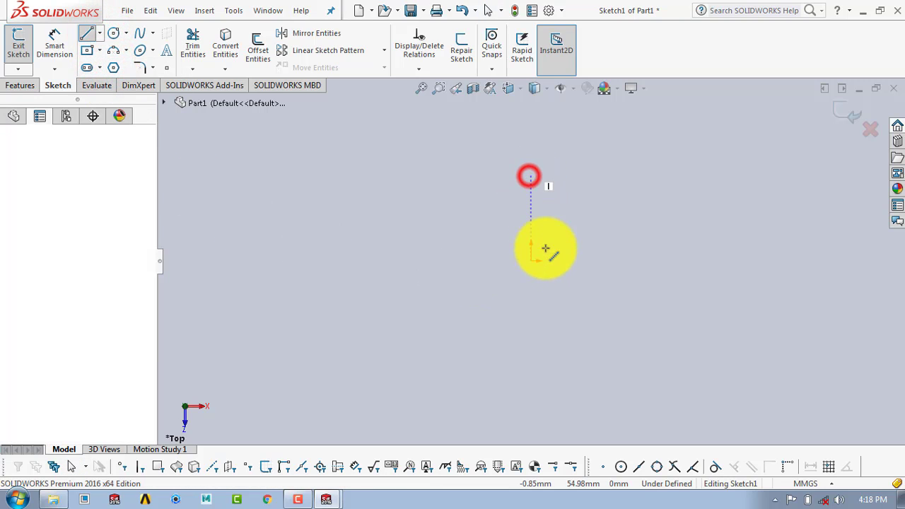
{"action": "left_click", "coordinate": [529, 365]}
{"action": "key", "text": "Escape"}
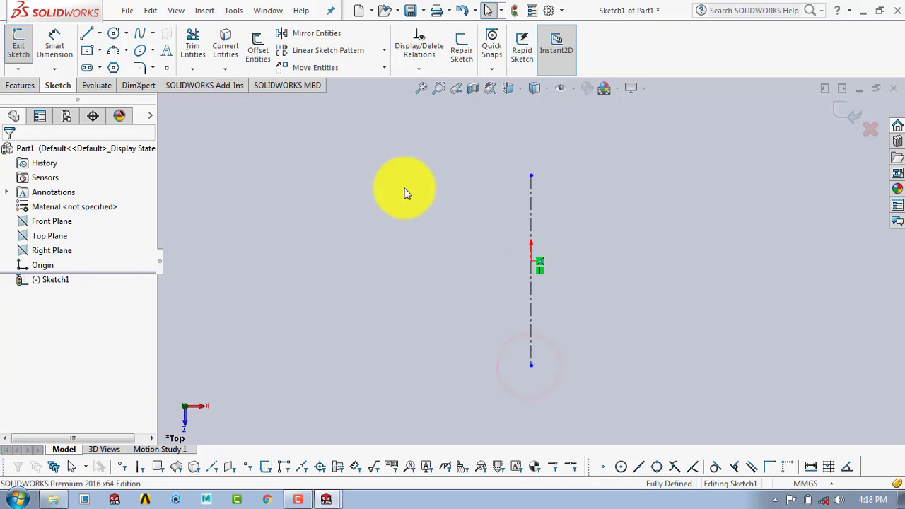
Step: Draw a horizontal centerline from the vertical centerline's midpoint extending left
{"action": "left_click", "coordinate": [101, 30]}
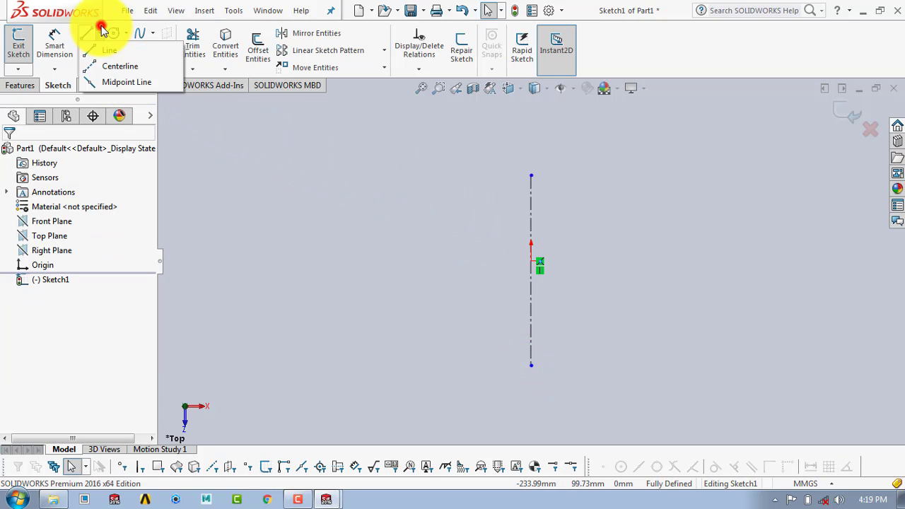
{"action": "left_click", "coordinate": [113, 66]}
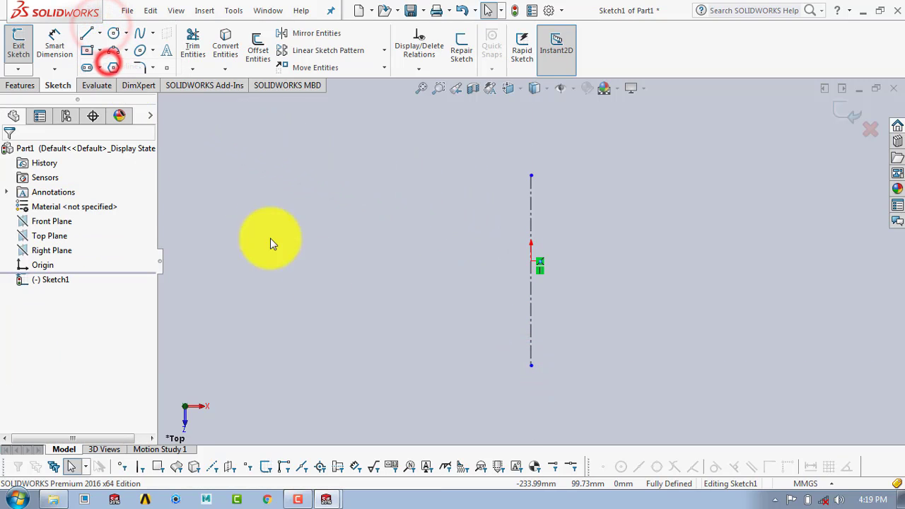
{"action": "left_click", "coordinate": [531, 261]}
{"action": "left_click", "coordinate": [295, 264]}
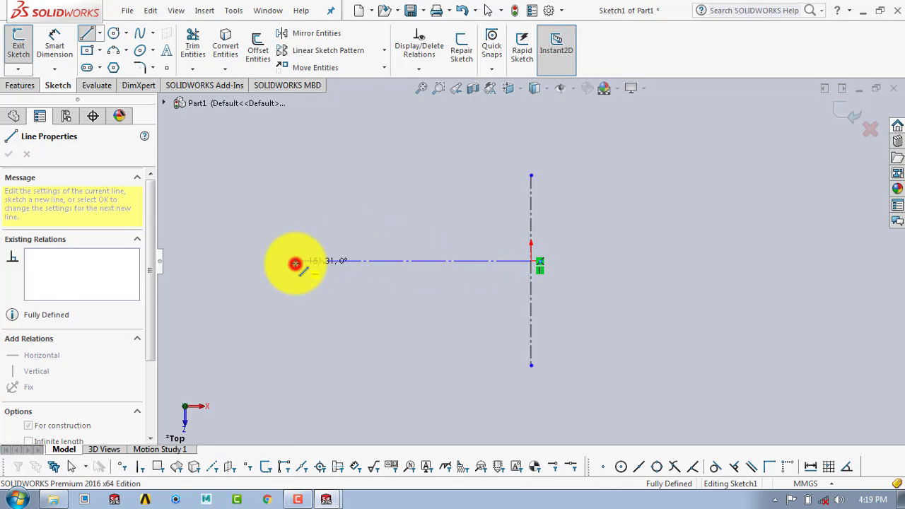
{"action": "key", "text": "Escape"}
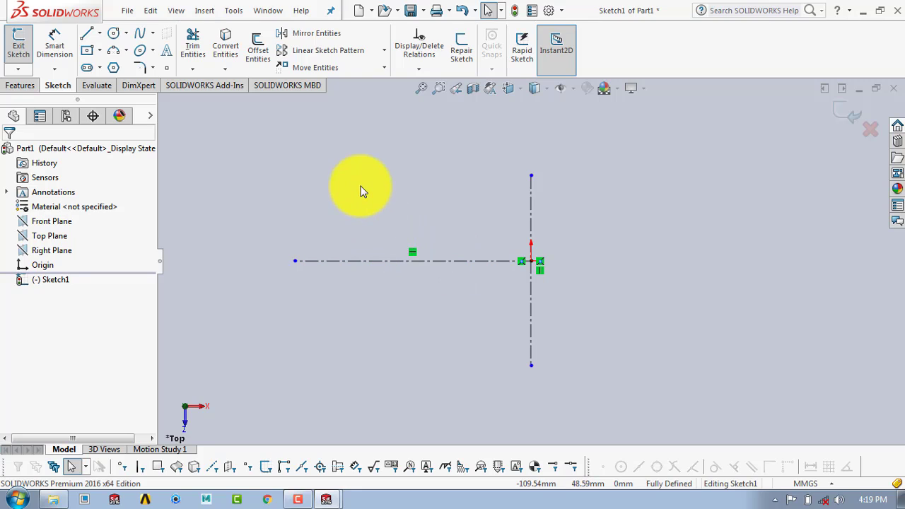
Step: Draw two short vertical lines side by side rising from the horizontal centerline
{"action": "left_click", "coordinate": [87, 34]}
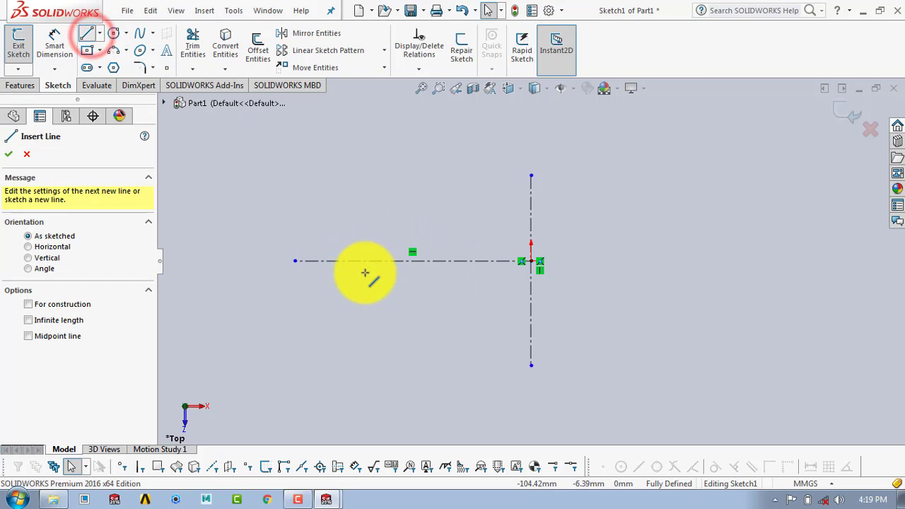
{"action": "left_click_drag", "start_coordinate": [350, 261], "coordinate": [350, 237]}
{"action": "left_click", "coordinate": [86, 34]}
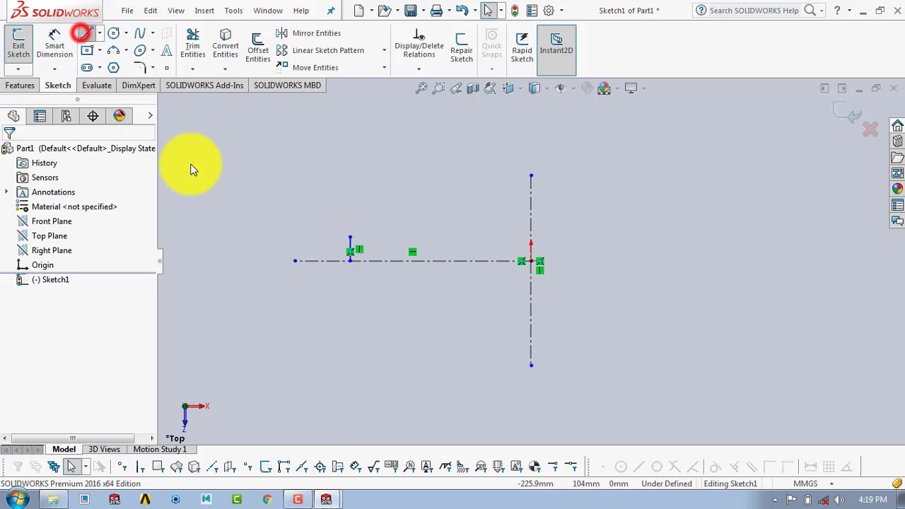
{"action": "left_click_drag", "start_coordinate": [371, 261], "coordinate": [371, 237]}
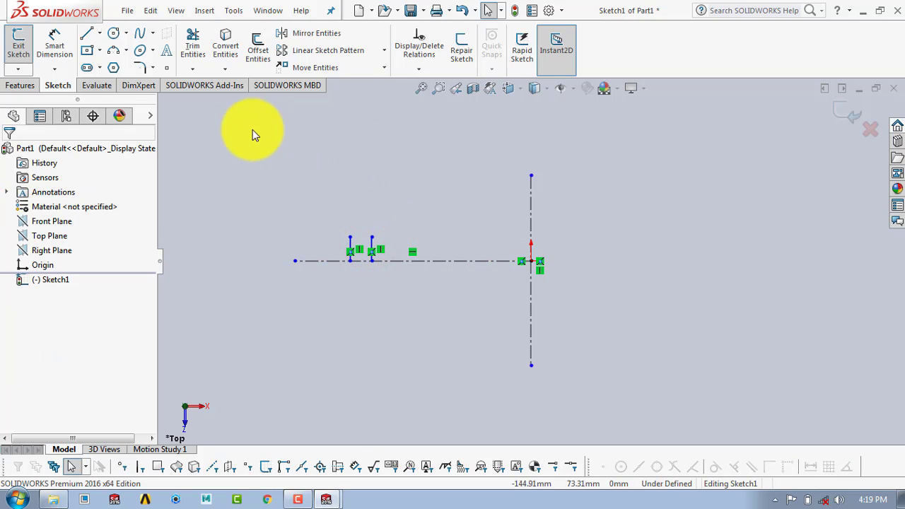
Step: Dimension the first short line 47 mm from the vertical centerline
{"action": "left_click", "coordinate": [51, 39]}
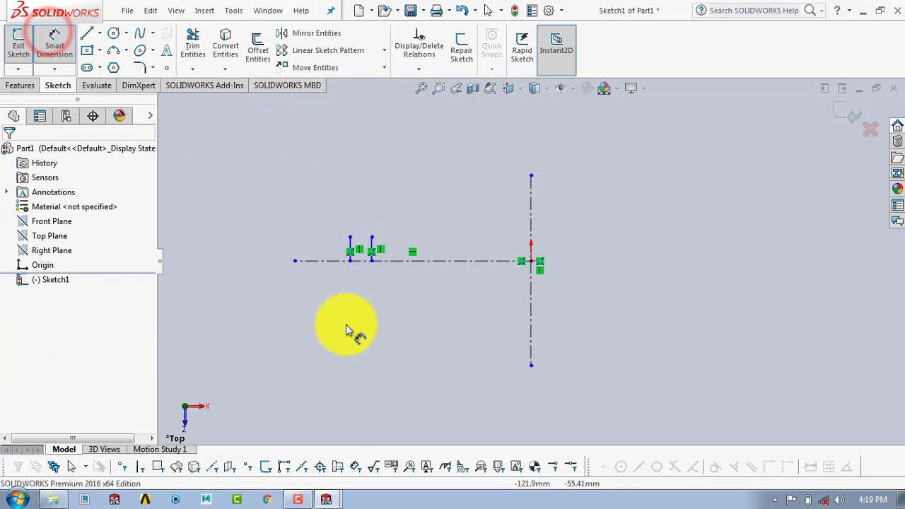
{"action": "left_click", "coordinate": [350, 245]}
{"action": "left_click", "coordinate": [531, 234]}
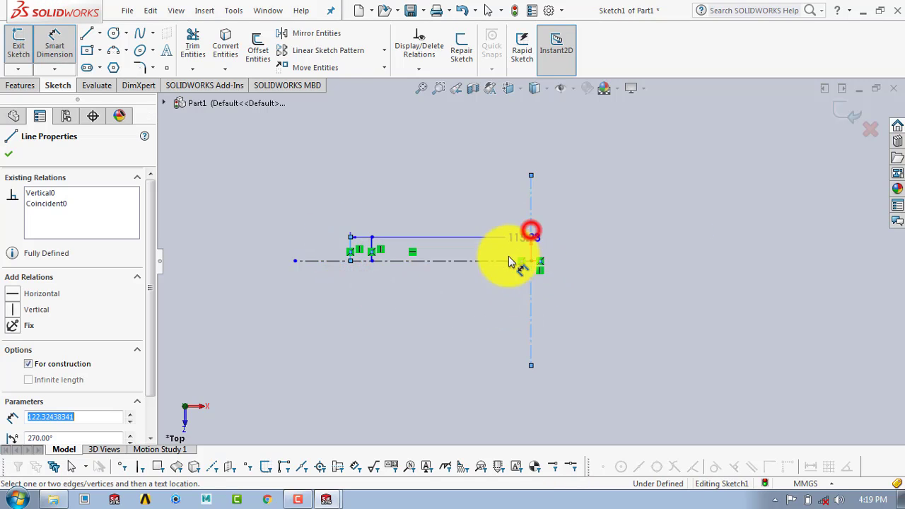
{"action": "left_click", "coordinate": [458, 342]}
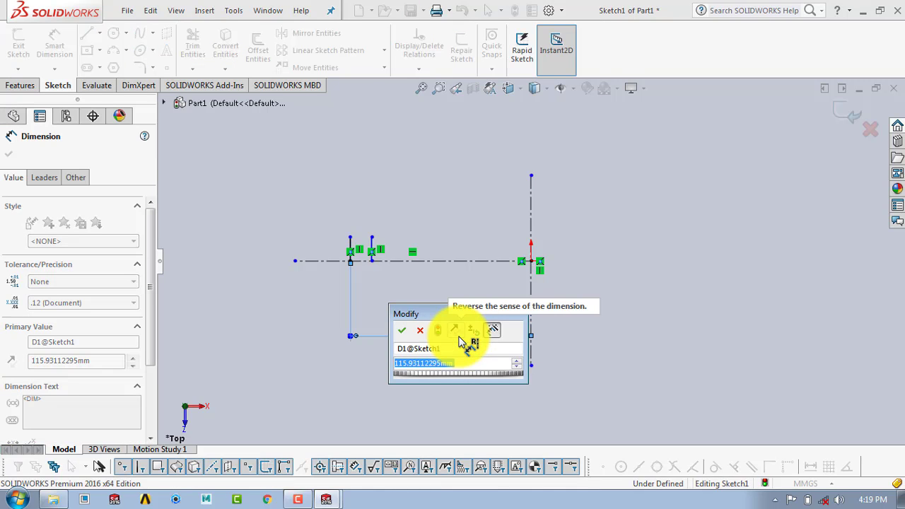
{"action": "type", "text": "47"}
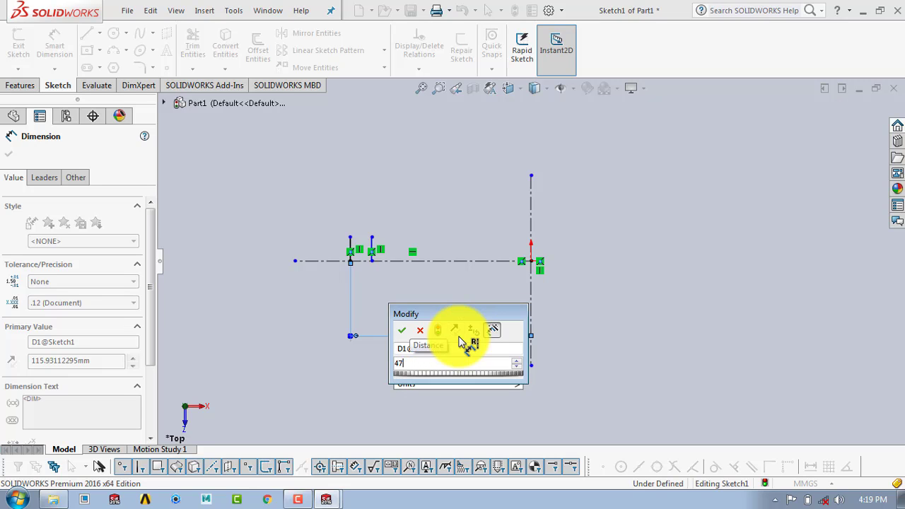
{"action": "key", "text": "Return"}
{"action": "left_click", "coordinate": [402, 201]}
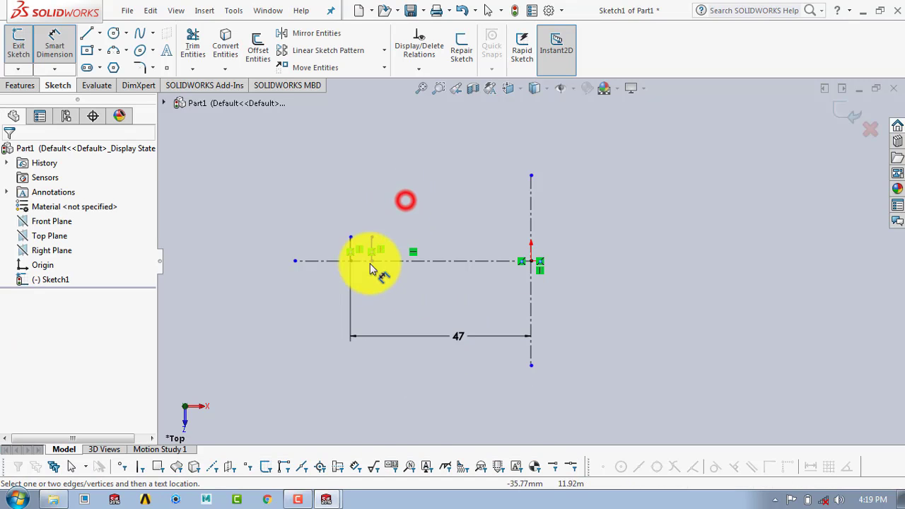
Step: Set the spacing between the two short vertical lines to 3 mm
{"action": "left_click", "coordinate": [350, 244]}
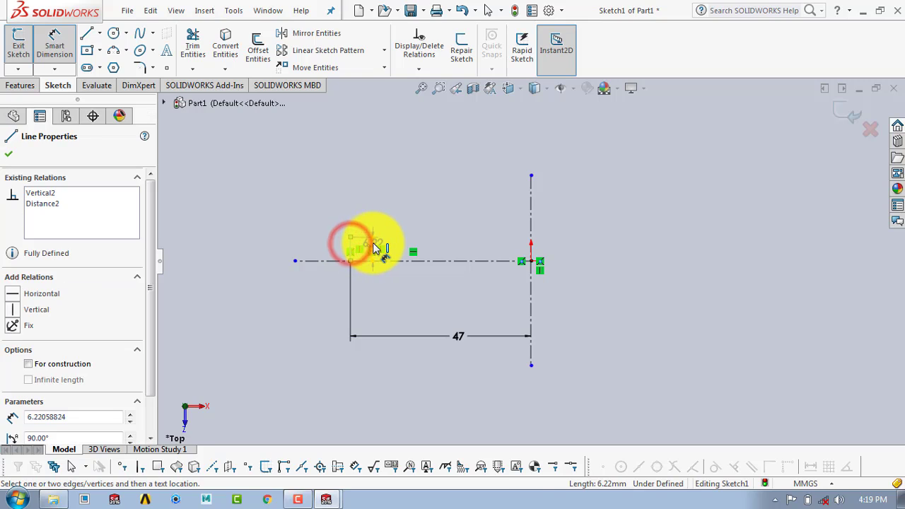
{"action": "left_click", "coordinate": [371, 242]}
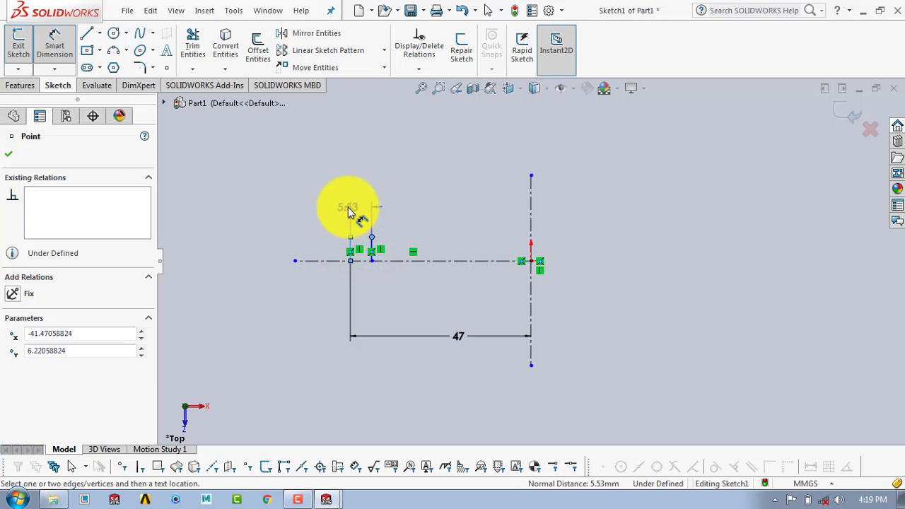
{"action": "left_click", "coordinate": [353, 209]}
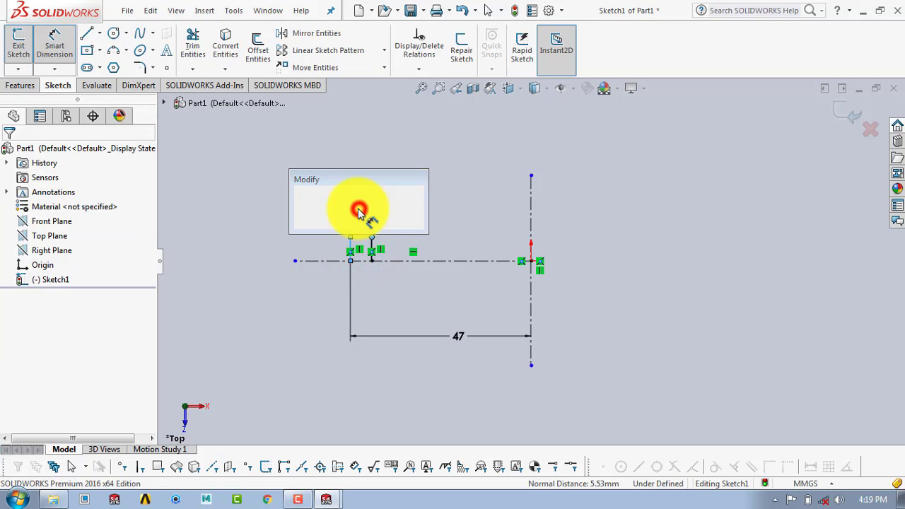
{"action": "type", "text": "3"}
{"action": "key", "text": "Return"}
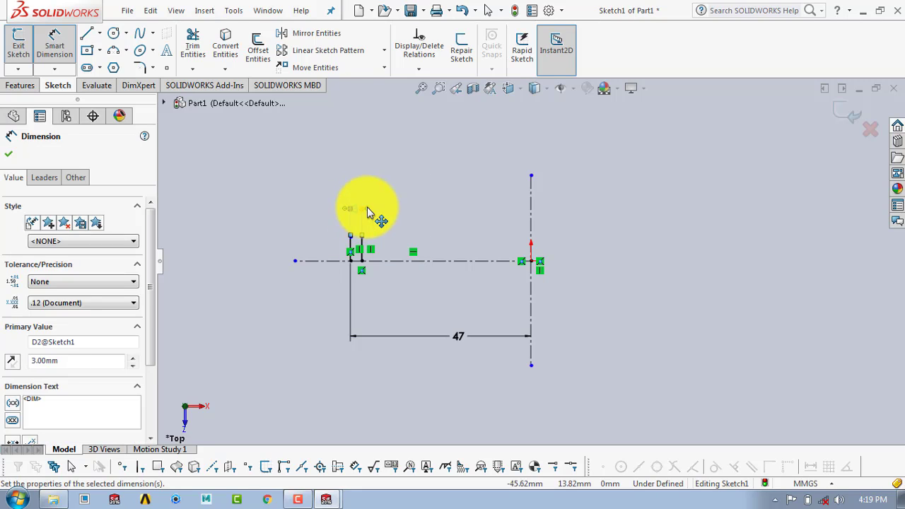
{"action": "left_click", "coordinate": [430, 232]}
{"action": "scroll", "coordinate": [365, 245], "scroll_direction": "down", "scroll_amount": 2}
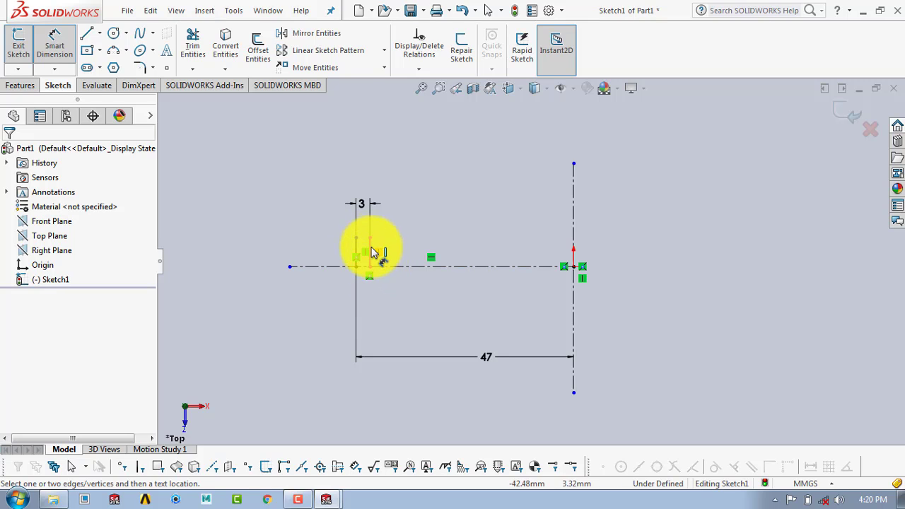
Step: Dimension both short vertical lines to 2.80 mm long
{"action": "left_click", "coordinate": [369, 244]}
{"action": "left_click", "coordinate": [391, 254]}
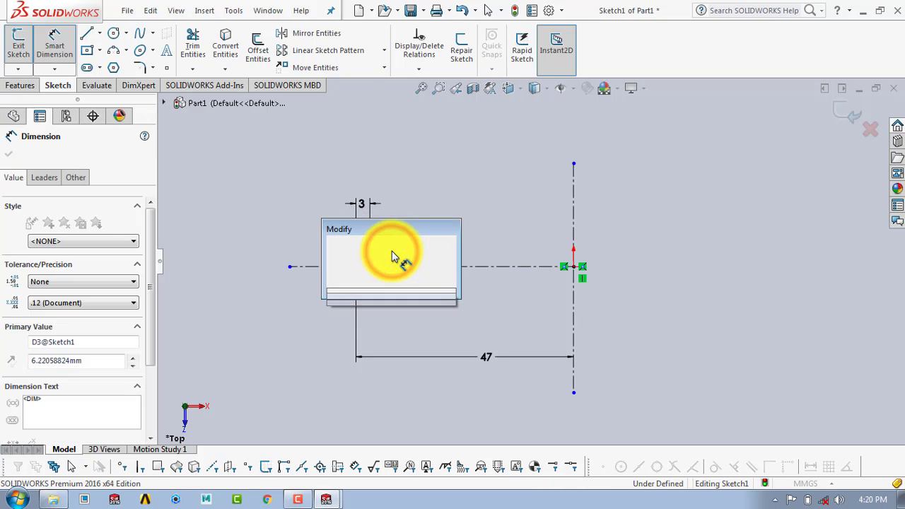
{"action": "key", "text": "Return"}
{"action": "left_click", "coordinate": [398, 197]}
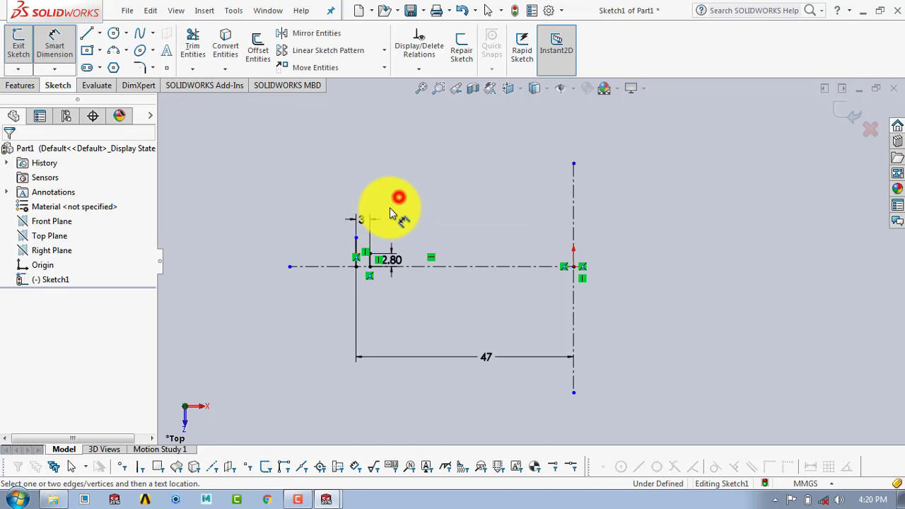
{"action": "left_click", "coordinate": [356, 244]}
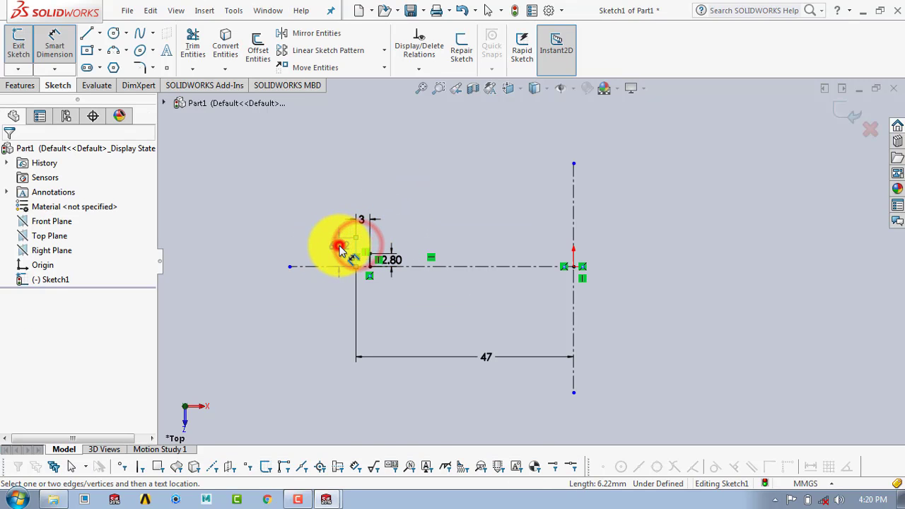
{"action": "left_click", "coordinate": [345, 250]}
{"action": "type", "text": "2.8"}
{"action": "key", "text": "Return"}
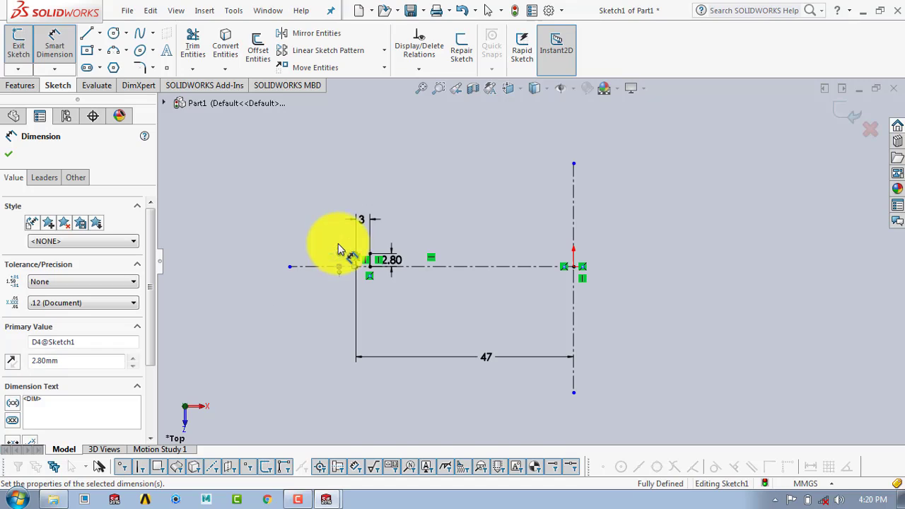
{"action": "left_click", "coordinate": [389, 168]}
{"action": "scroll", "coordinate": [371, 243], "scroll_direction": "down", "scroll_amount": 1}
{"action": "scroll", "coordinate": [370, 243], "scroll_direction": "down", "scroll_amount": 2}
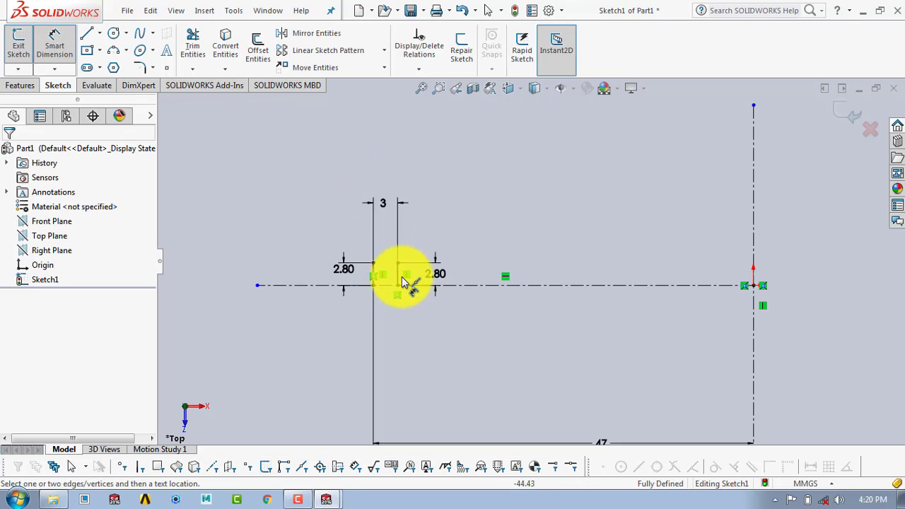
{"action": "left_click", "coordinate": [53, 40]}
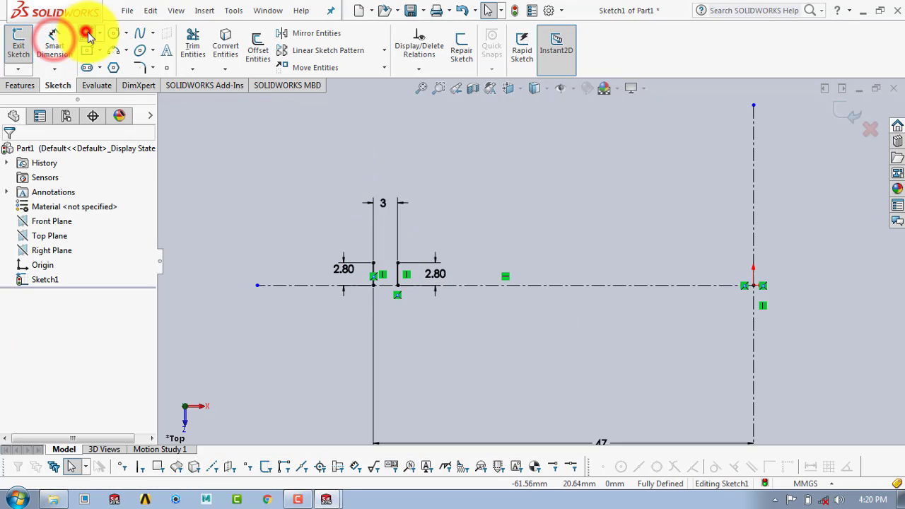
Step: Draw a connected line chain with two diagonals and a notch joining both short lines' tops
{"action": "left_click", "coordinate": [86, 33]}
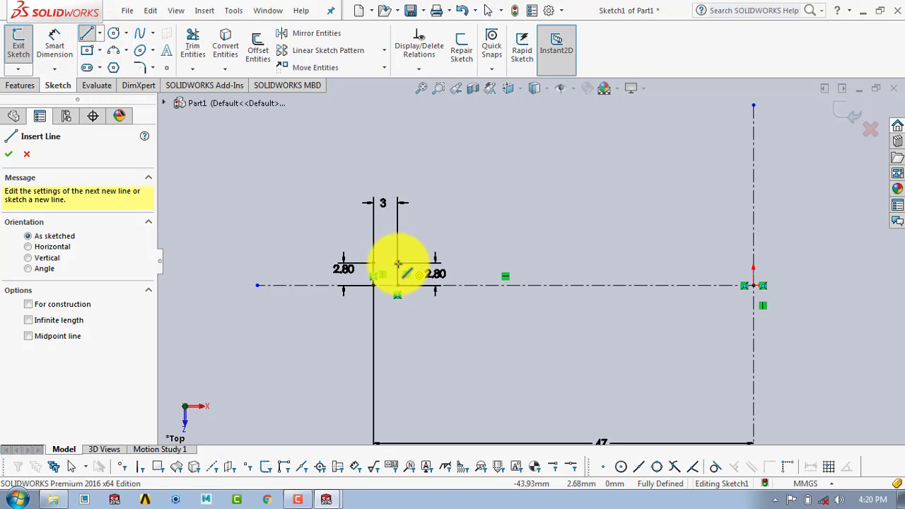
{"action": "left_click", "coordinate": [397, 265]}
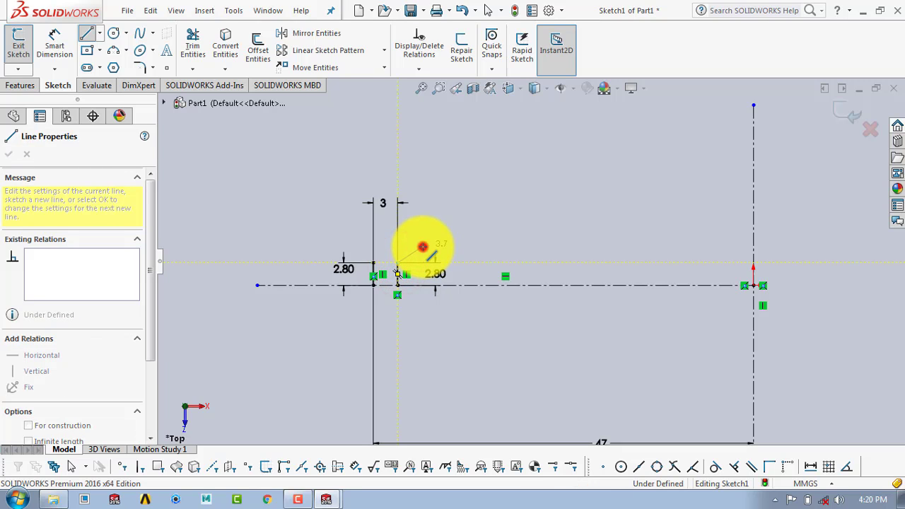
{"action": "left_click", "coordinate": [422, 246]}
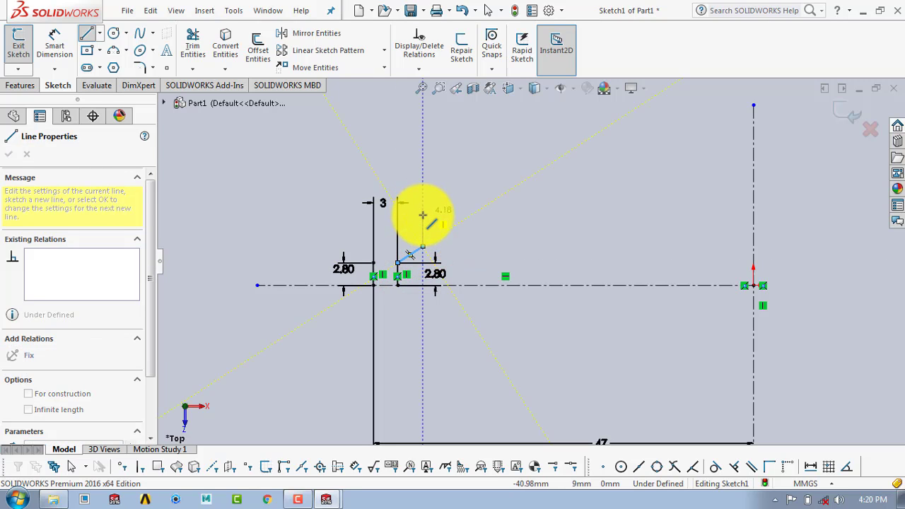
{"action": "left_click", "coordinate": [423, 214]}
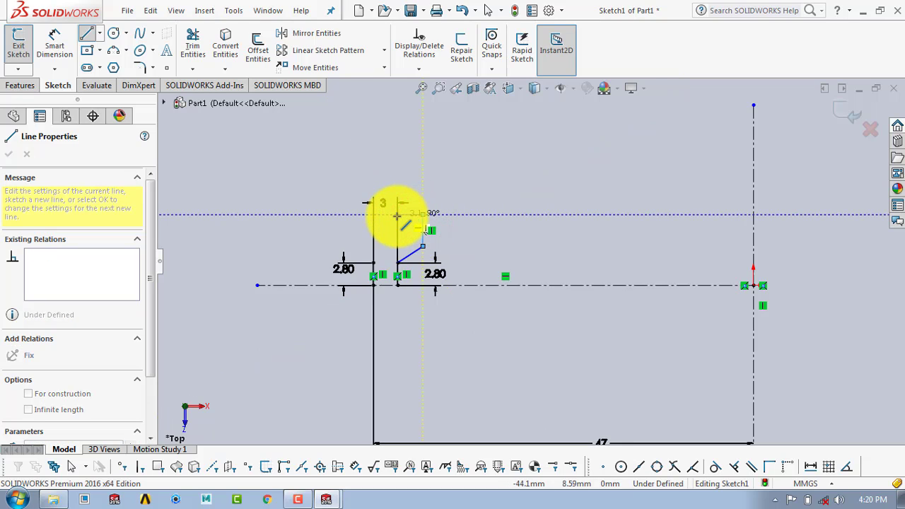
{"action": "left_click", "coordinate": [391, 215]}
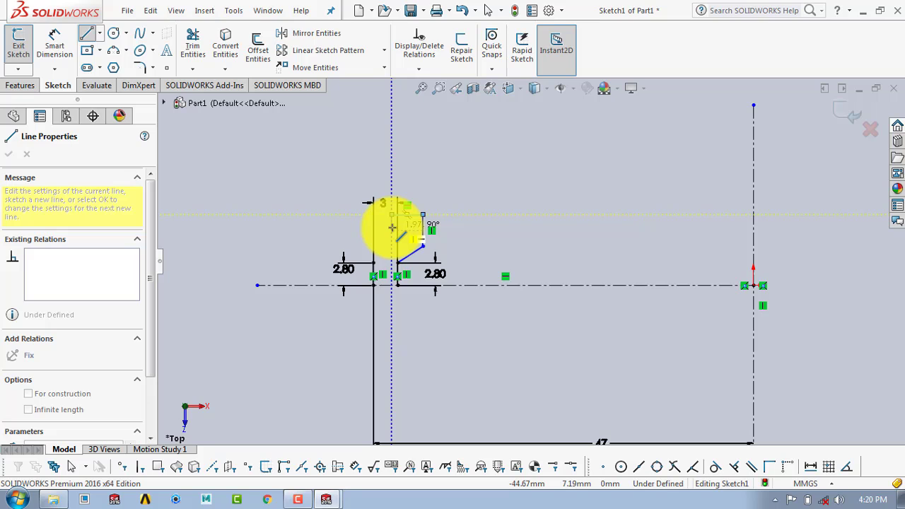
{"action": "left_click", "coordinate": [392, 228]}
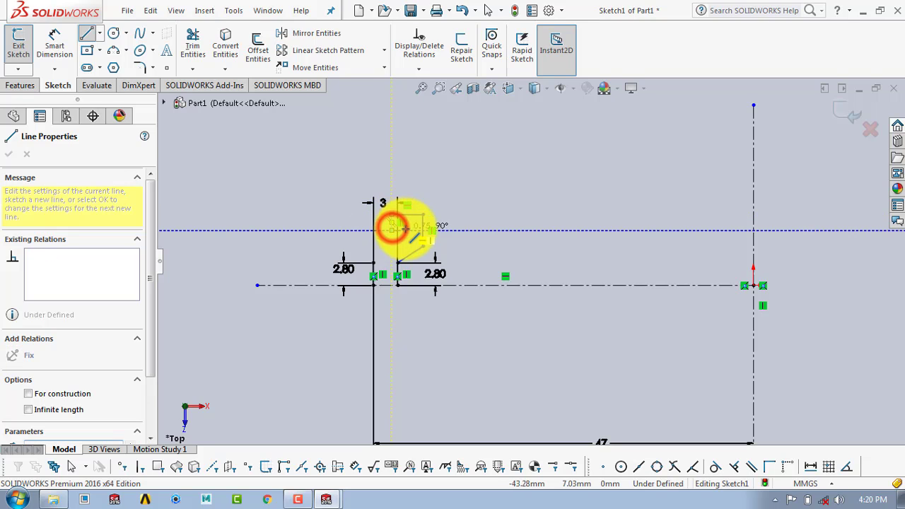
{"action": "left_click", "coordinate": [407, 228]}
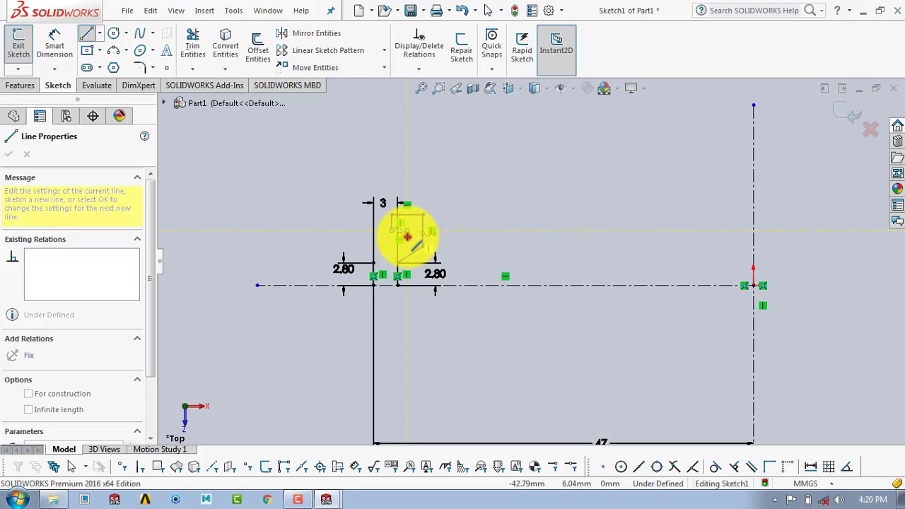
{"action": "left_click", "coordinate": [408, 235]}
{"action": "left_click", "coordinate": [373, 263]}
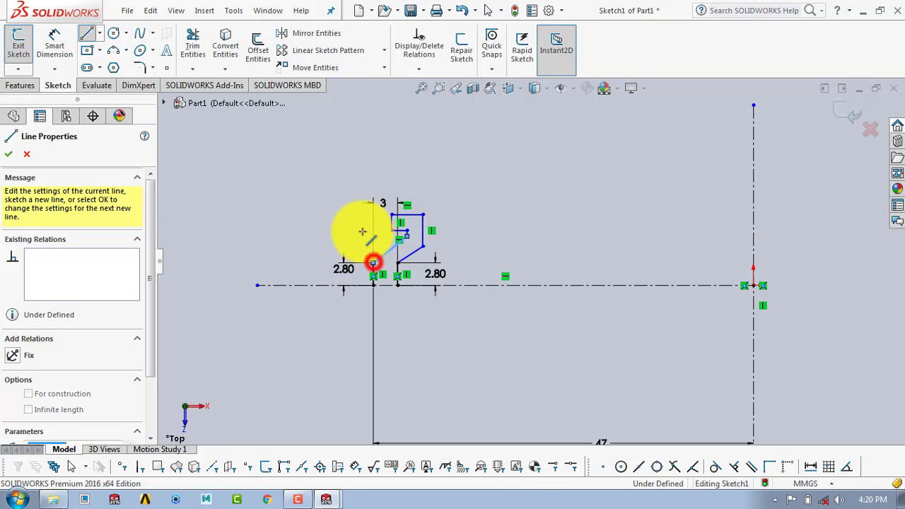
{"action": "key", "text": "Escape"}
{"action": "scroll", "coordinate": [403, 253], "scroll_direction": "down", "scroll_amount": 2}
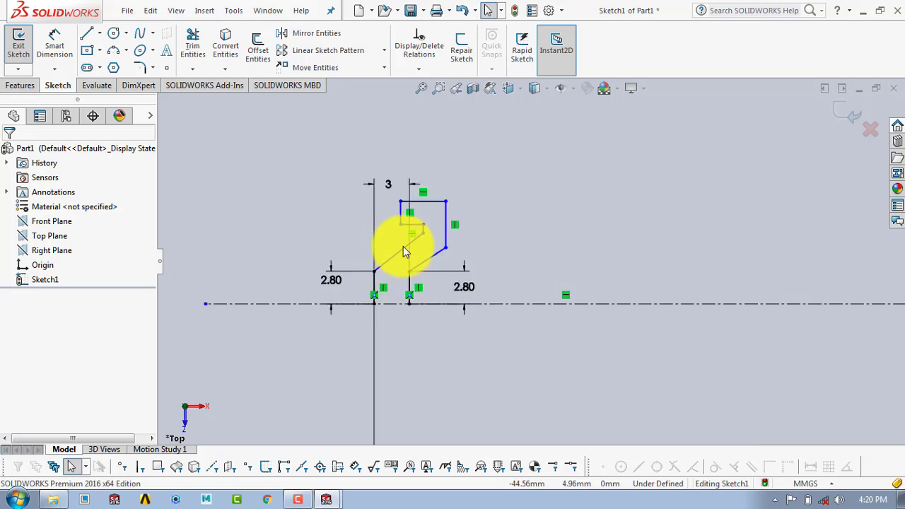
{"action": "scroll", "coordinate": [403, 246], "scroll_direction": "down", "scroll_amount": 1}
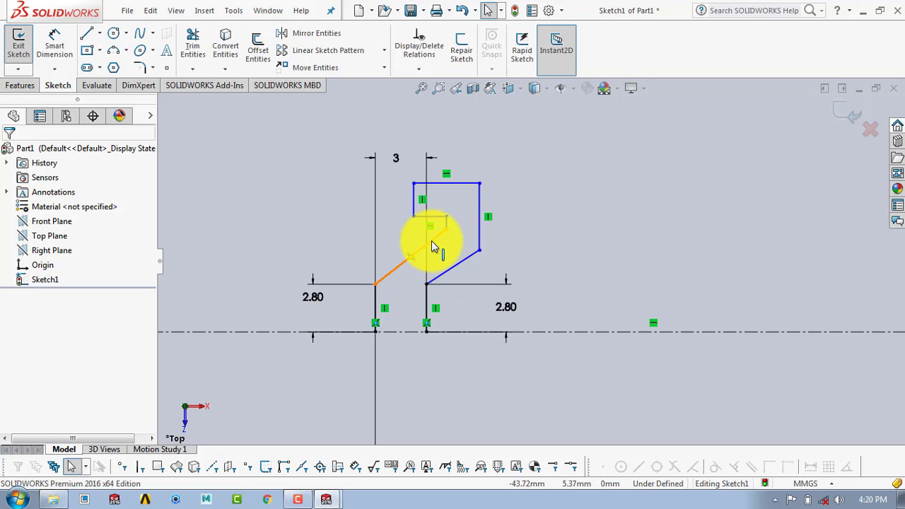
{"action": "left_click", "coordinate": [433, 244]}
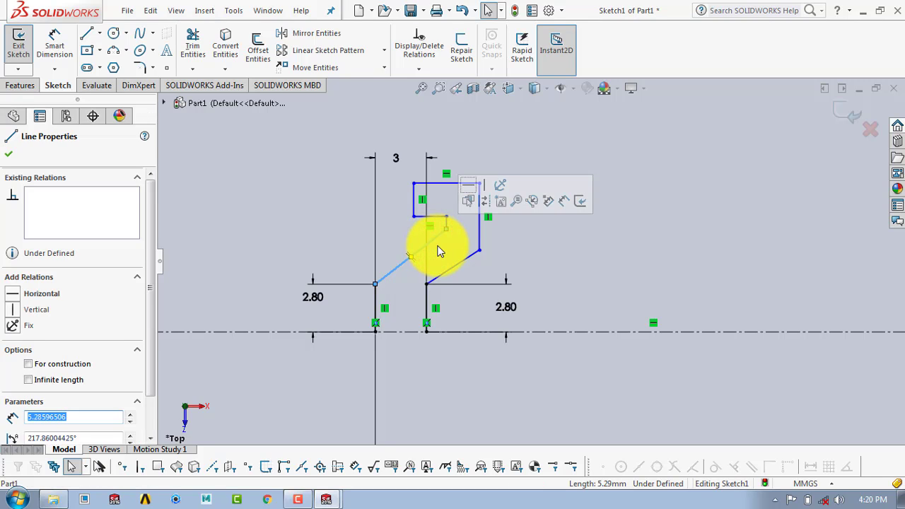
Step: Make the two diagonal lines parallel
{"action": "left_click", "coordinate": [467, 266], "text": "ctrl"}
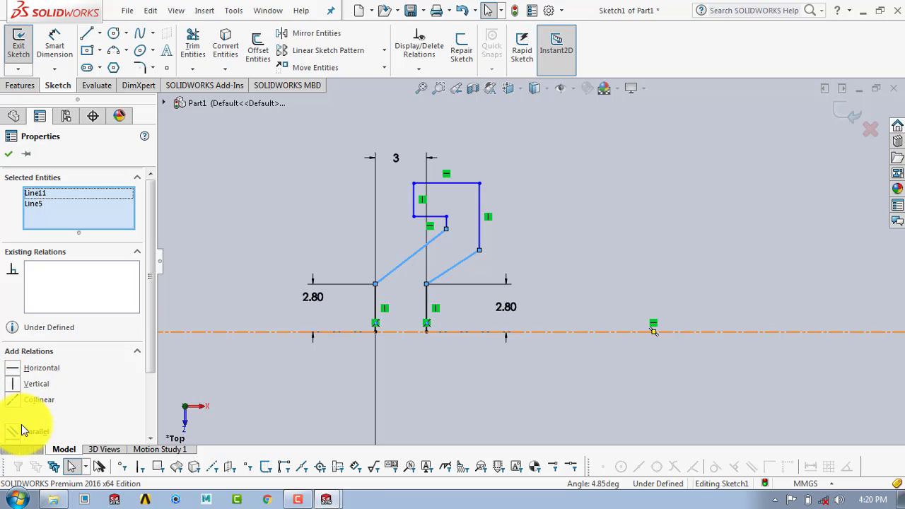
{"action": "left_click", "coordinate": [14, 431]}
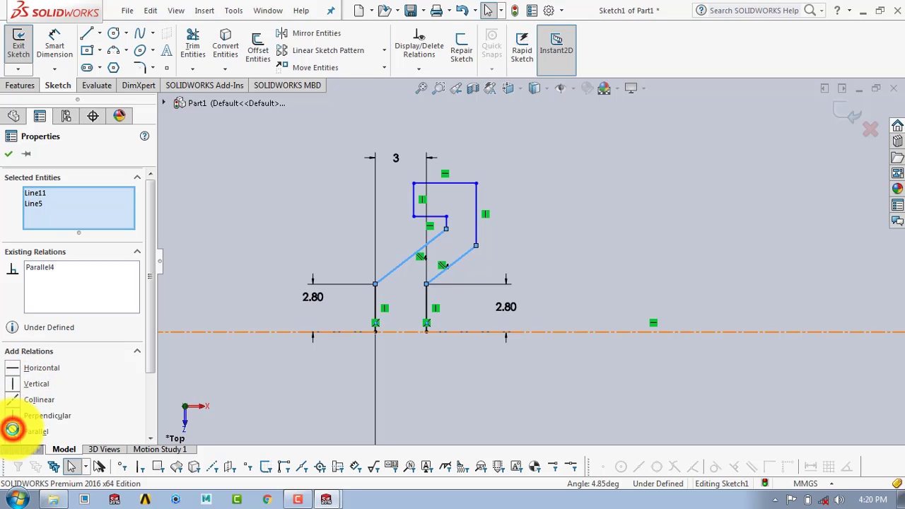
{"action": "left_click", "coordinate": [5, 155]}
{"action": "left_click", "coordinate": [632, 233]}
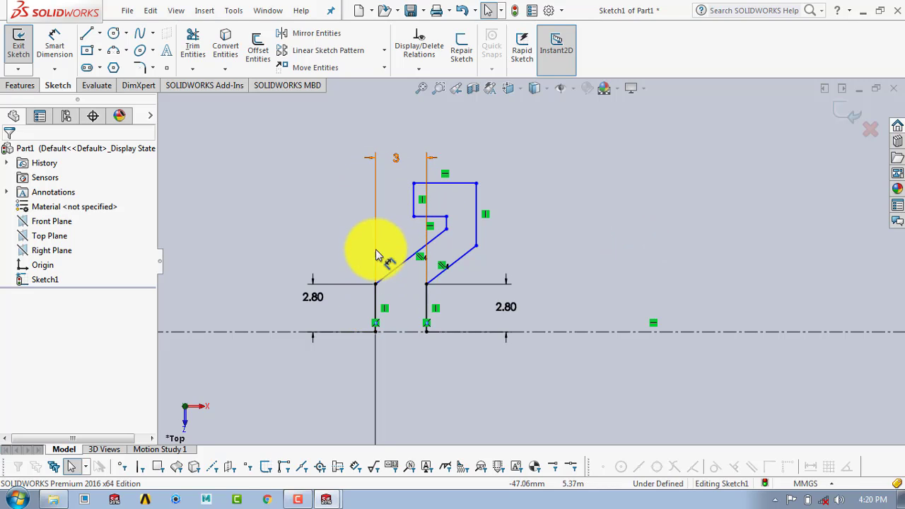
Step: Add a Vertical relation aligning the inner corner above the left line's top point
{"action": "left_click", "coordinate": [414, 219]}
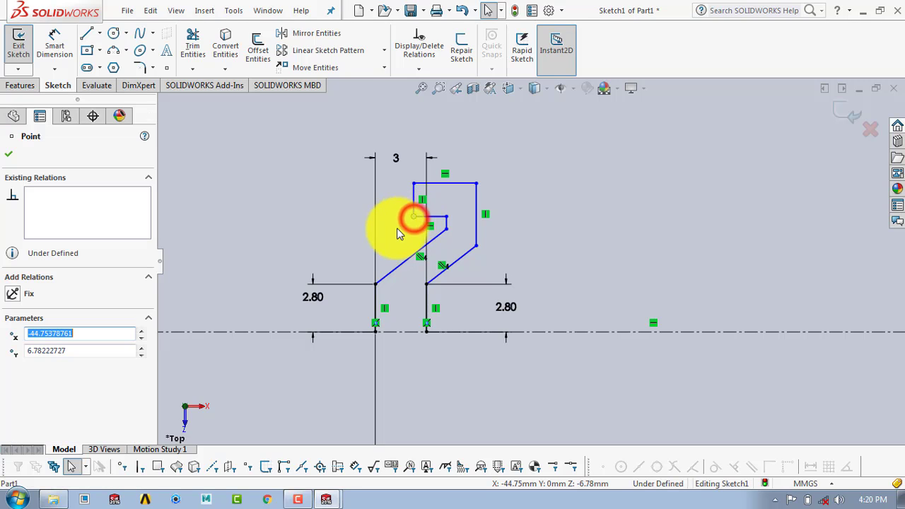
{"action": "left_click", "coordinate": [377, 284], "text": "ctrl"}
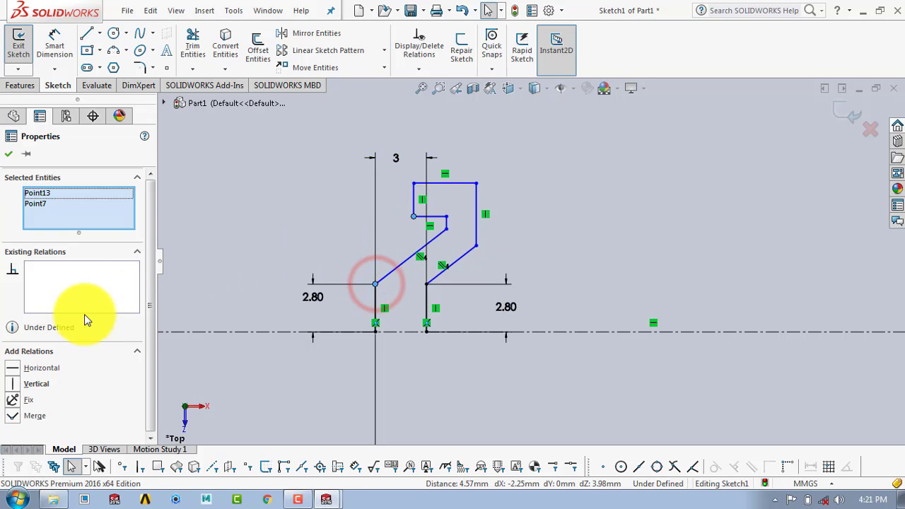
{"action": "left_click", "coordinate": [14, 387]}
{"action": "left_click", "coordinate": [8, 154]}
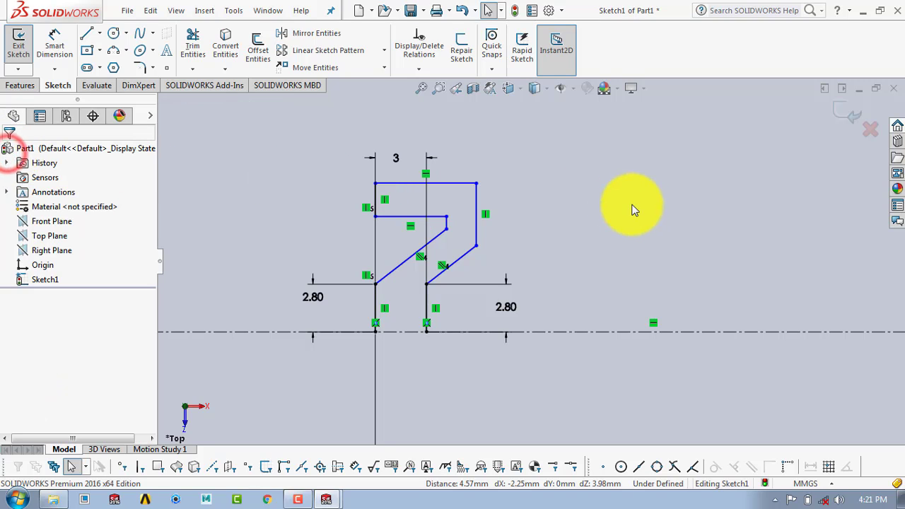
{"action": "left_click", "coordinate": [623, 198]}
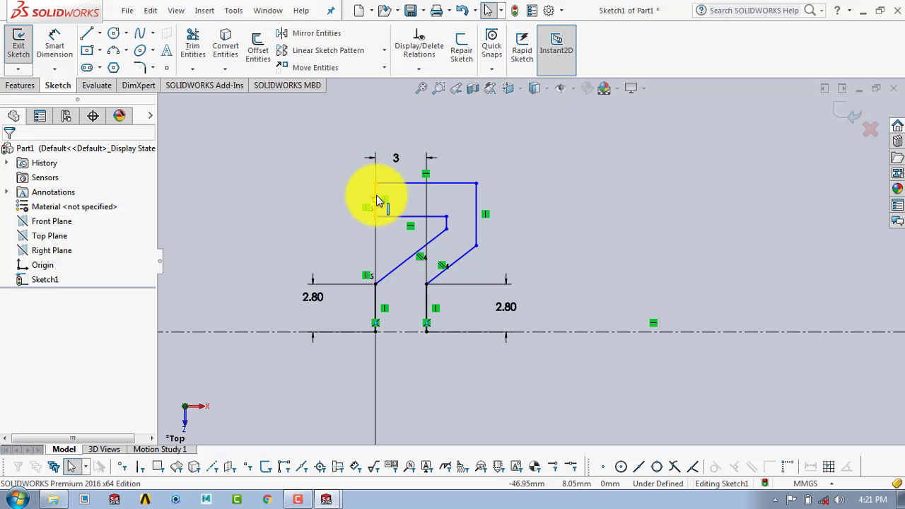
Step: Dimension the top horizontal line to 4 mm
{"action": "left_click", "coordinate": [56, 43]}
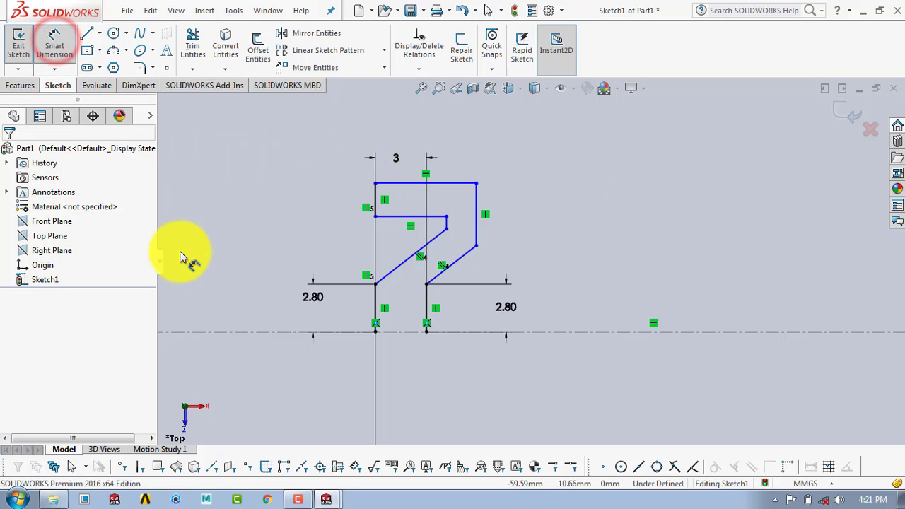
{"action": "left_click", "coordinate": [450, 185]}
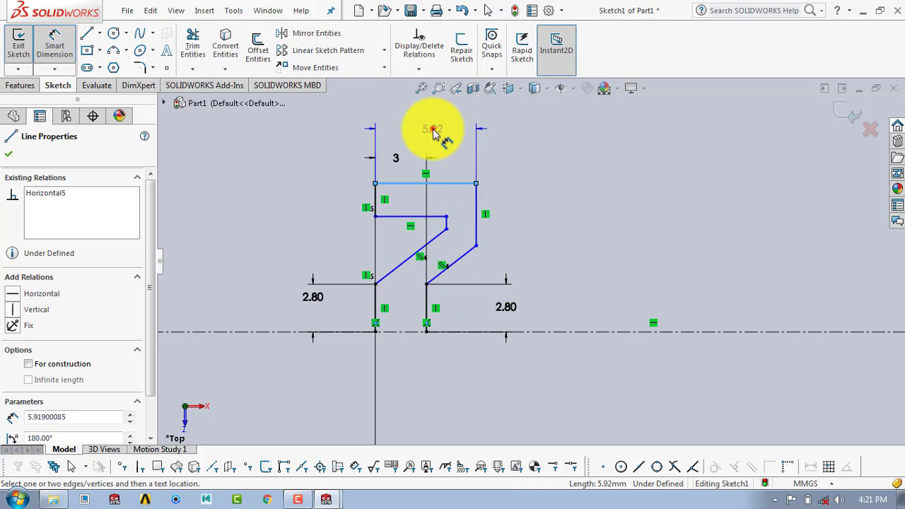
{"action": "left_click", "coordinate": [434, 132]}
{"action": "type", "text": "4"}
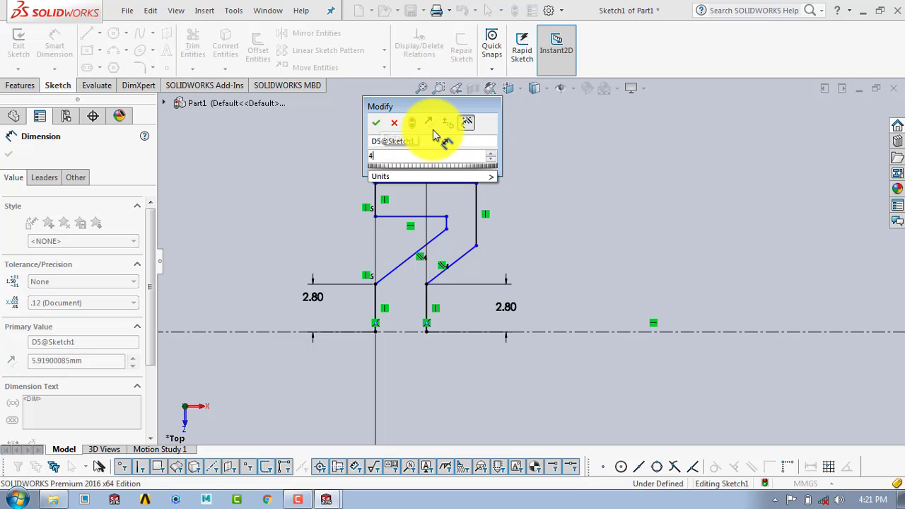
{"action": "key", "text": "Return"}
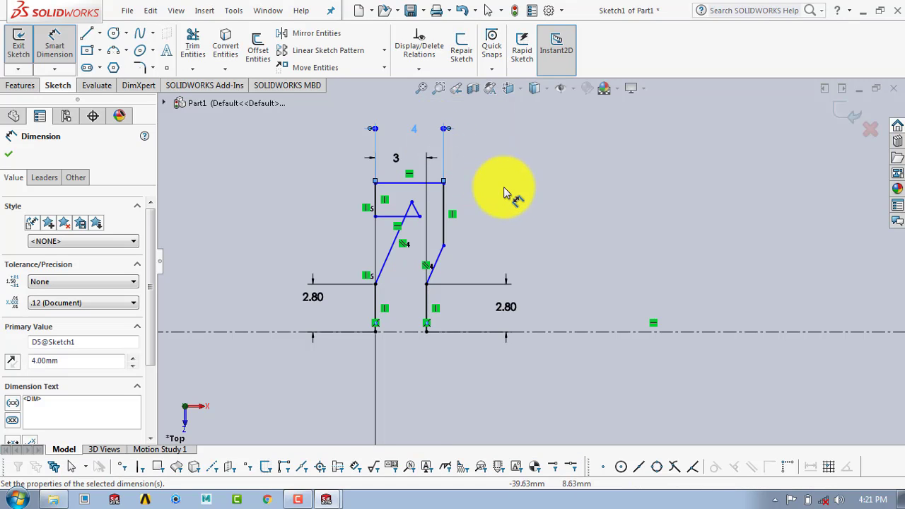
{"action": "left_click", "coordinate": [507, 194]}
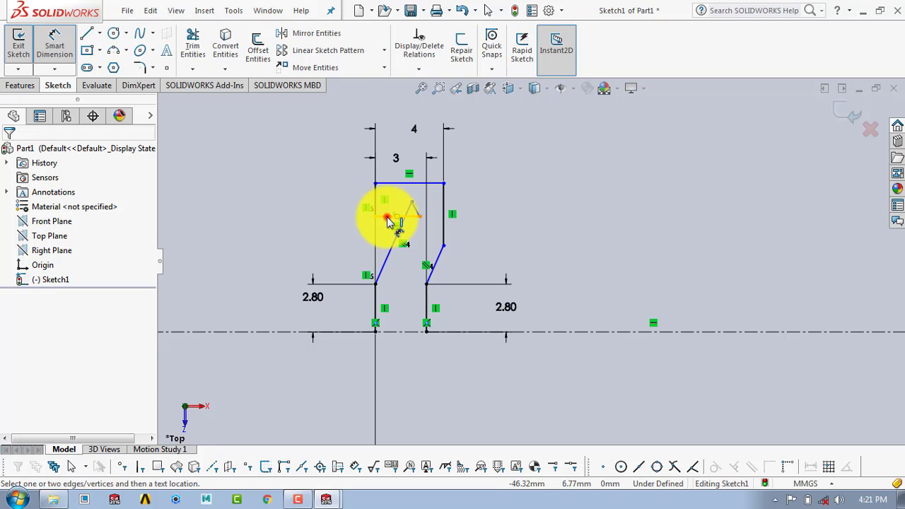
Step: Dimension the short horizontal ledge to 1 mm
{"action": "left_click", "coordinate": [388, 221]}
{"action": "left_click", "coordinate": [391, 113]}
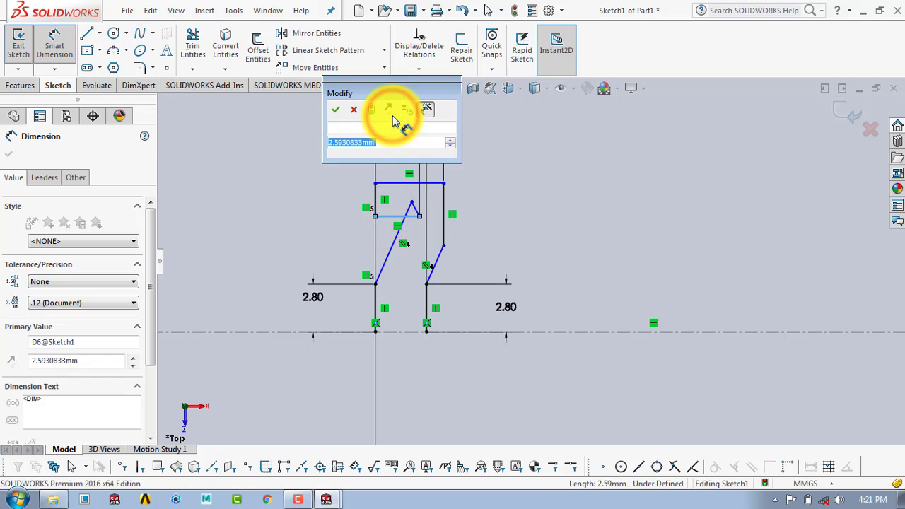
{"action": "type", "text": "1"}
{"action": "key", "text": "Return"}
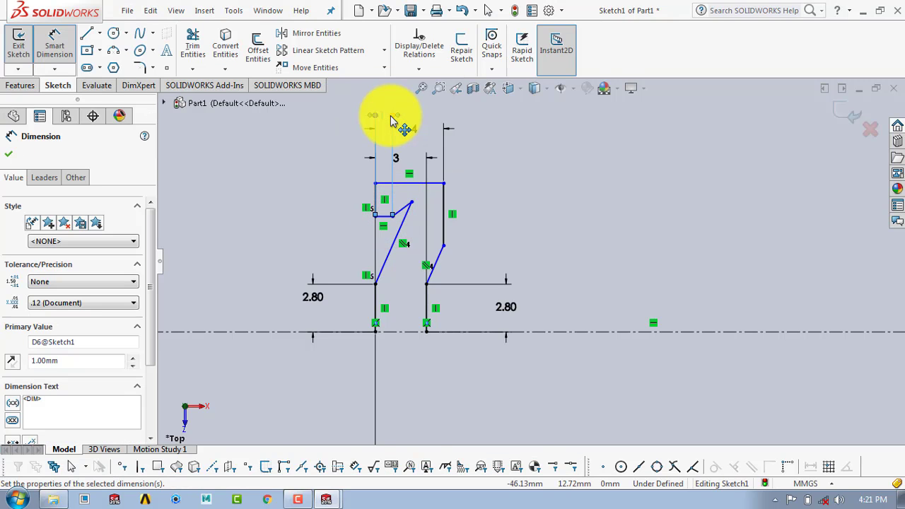
{"action": "left_click", "coordinate": [535, 186]}
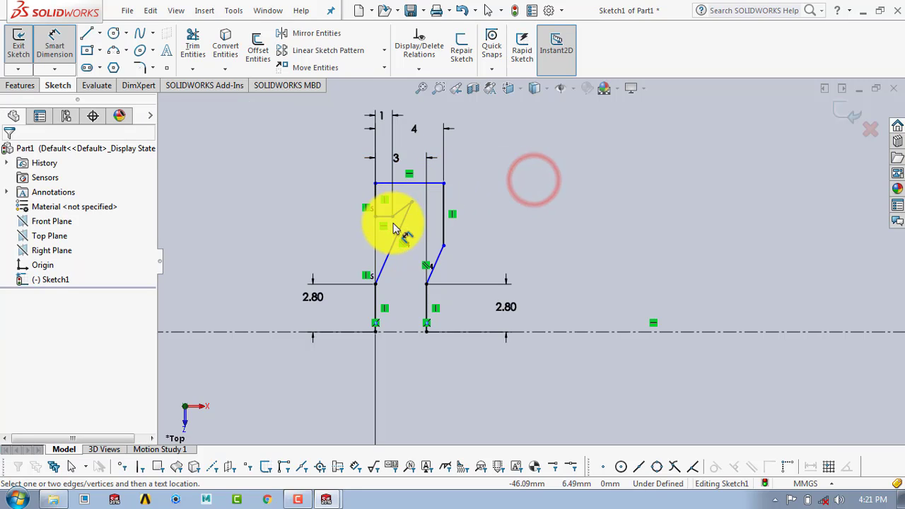
{"action": "scroll", "coordinate": [408, 212], "scroll_direction": "down", "scroll_amount": 1}
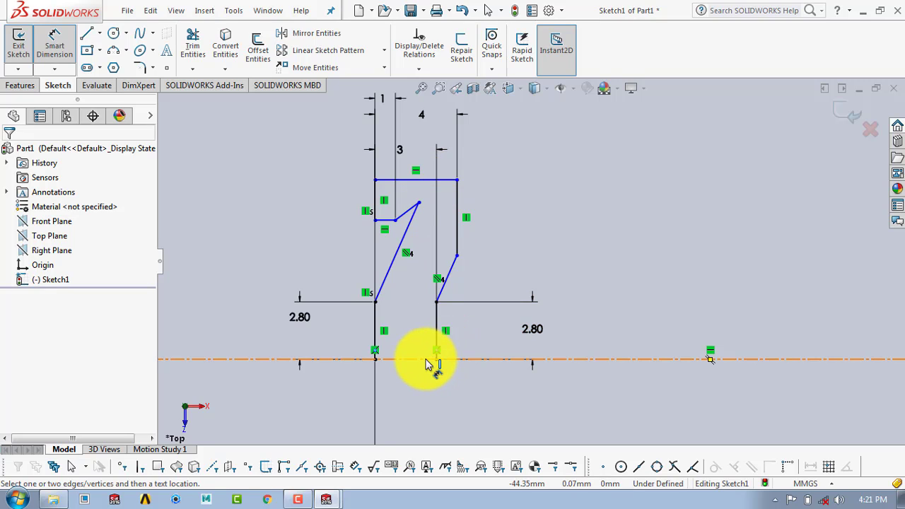
Step: Set the top edge 8 mm above the horizontal centerline
{"action": "left_click", "coordinate": [444, 179]}
{"action": "left_click", "coordinate": [488, 359]}
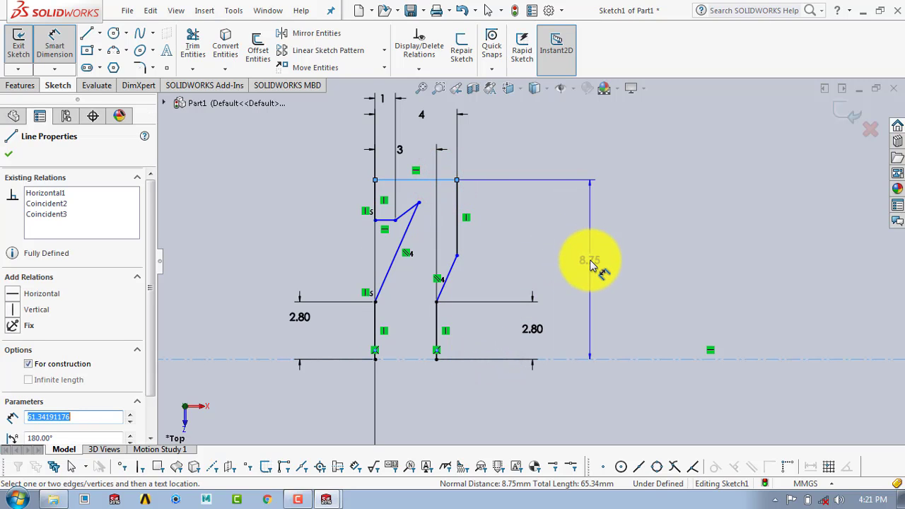
{"action": "left_click", "coordinate": [591, 262]}
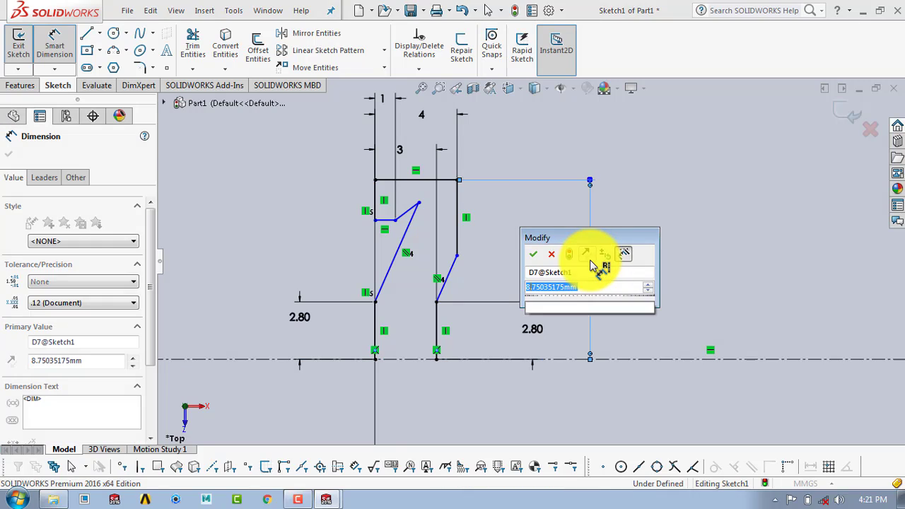
{"action": "type", "text": "8"}
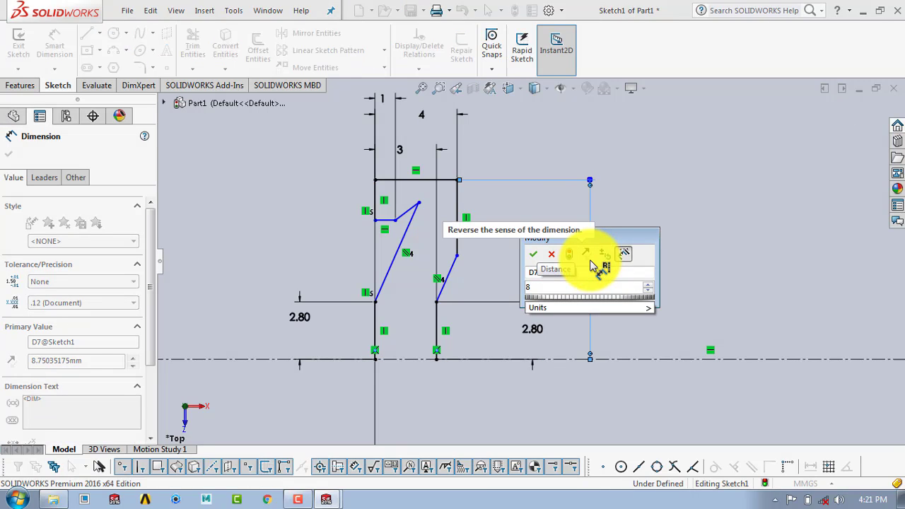
{"action": "key", "text": "Return"}
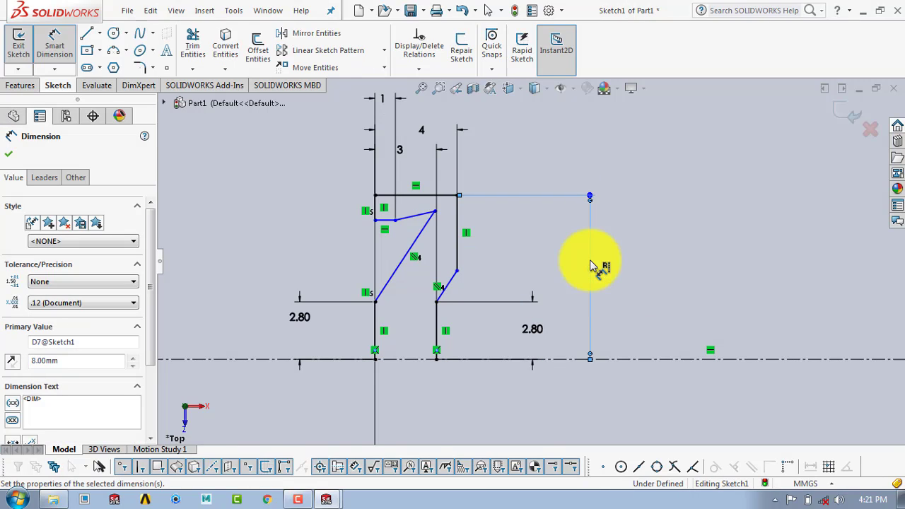
{"action": "left_click", "coordinate": [638, 204]}
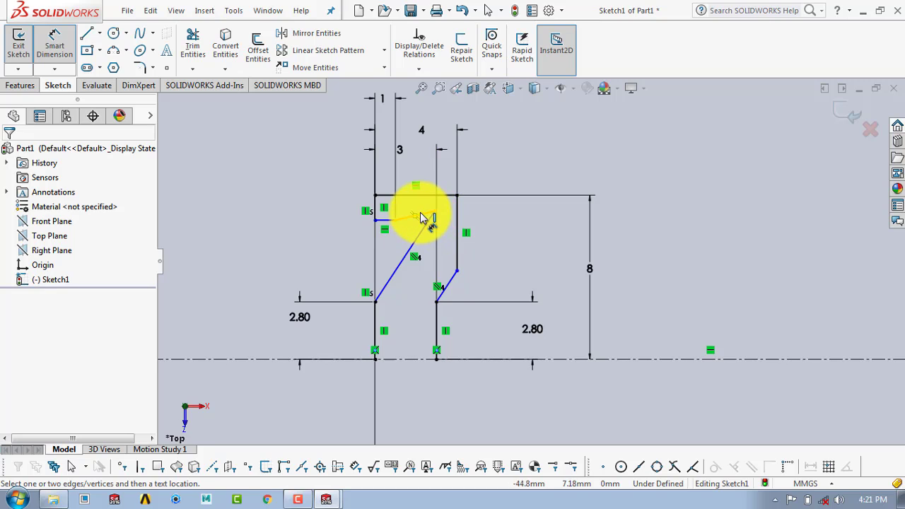
{"action": "left_click", "coordinate": [56, 33]}
{"action": "mouse_move", "coordinate": [435, 210]}
{"action": "left_mouse_down"}
{"action": "mouse_move", "coordinate": [418, 219]}
{"action": "mouse_move", "coordinate": [425, 215]}
{"action": "left_mouse_up"}
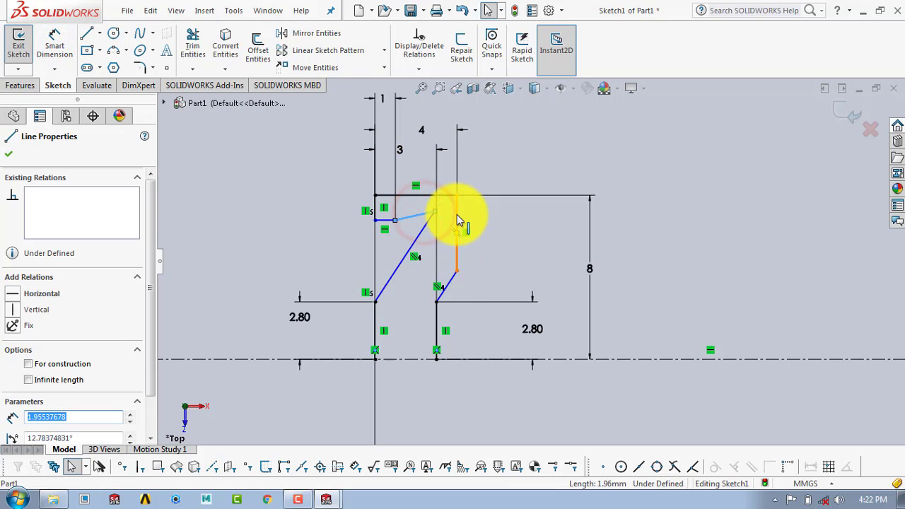
Step: Make the inner step line parallel to the right vertical edge
{"action": "left_click", "coordinate": [457, 216], "text": "ctrl"}
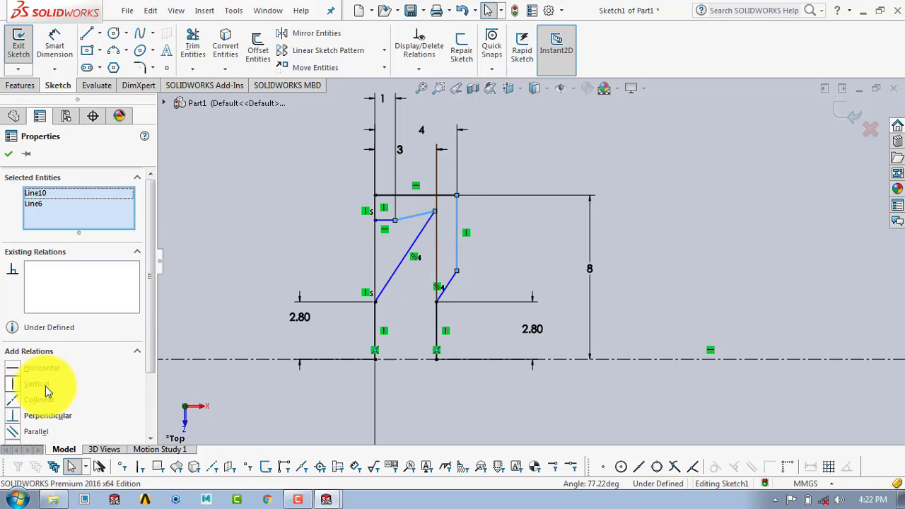
{"action": "left_click", "coordinate": [12, 432]}
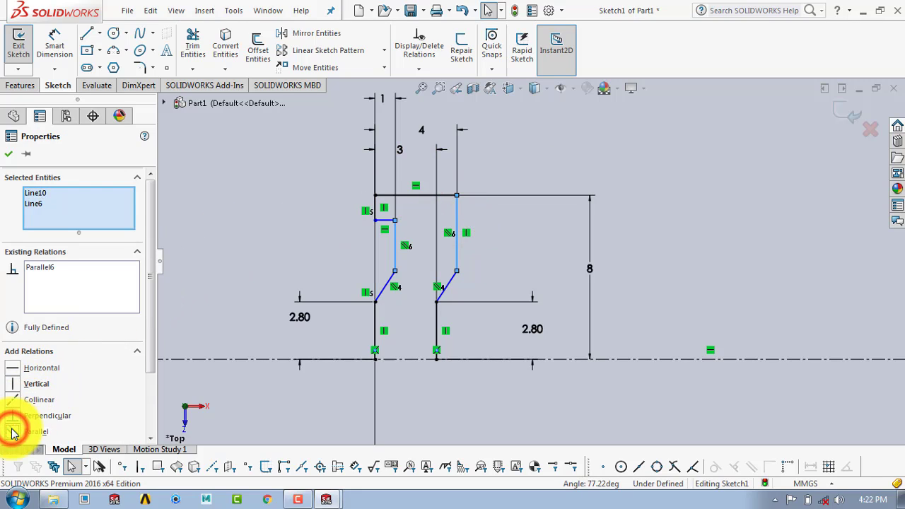
{"action": "left_click", "coordinate": [7, 156]}
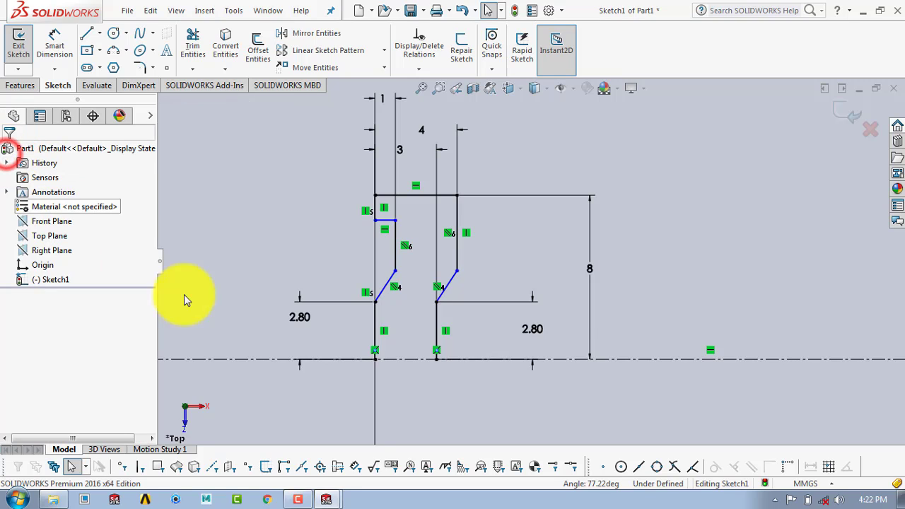
{"action": "left_click", "coordinate": [664, 238]}
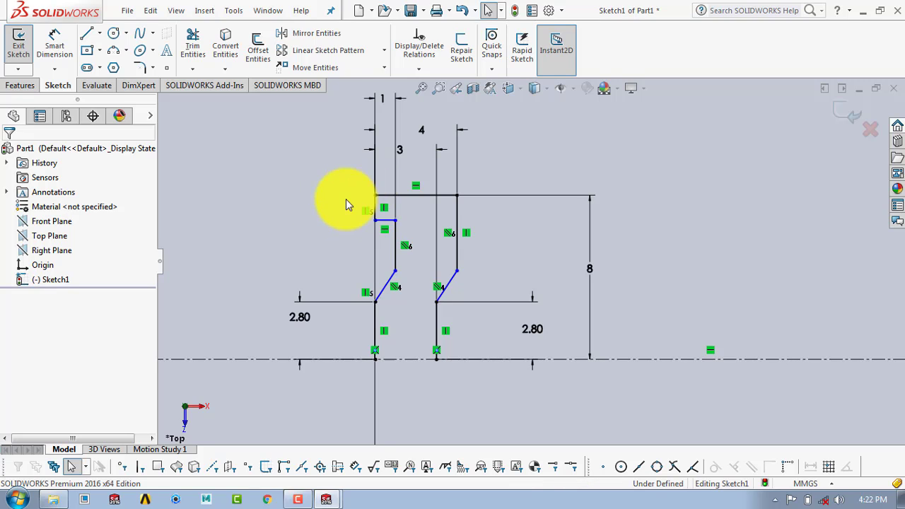
Step: Dimension the step's depth below the top edge as 3 mm
{"action": "left_click", "coordinate": [51, 43]}
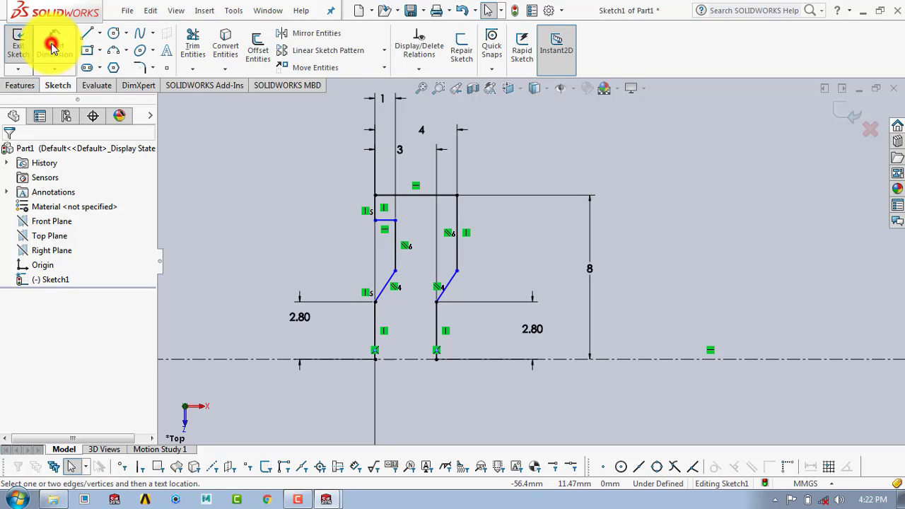
{"action": "left_click", "coordinate": [377, 205]}
{"action": "left_click", "coordinate": [328, 211]}
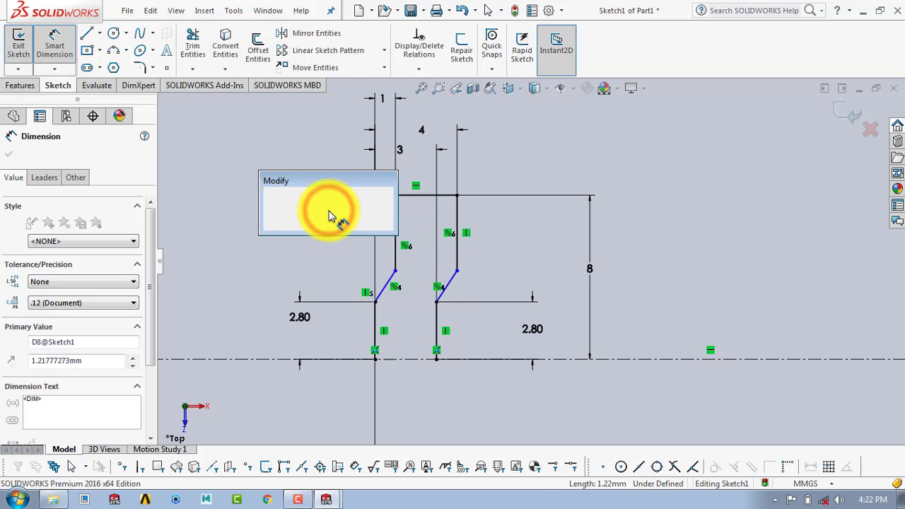
{"action": "type", "text": "3"}
{"action": "key", "text": "Return"}
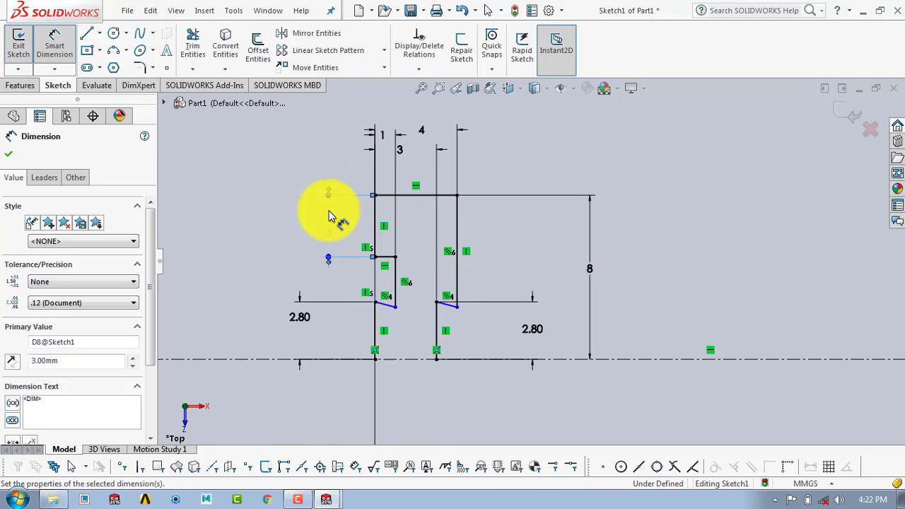
{"action": "left_click", "coordinate": [9, 155]}
{"action": "left_click", "coordinate": [622, 251]}
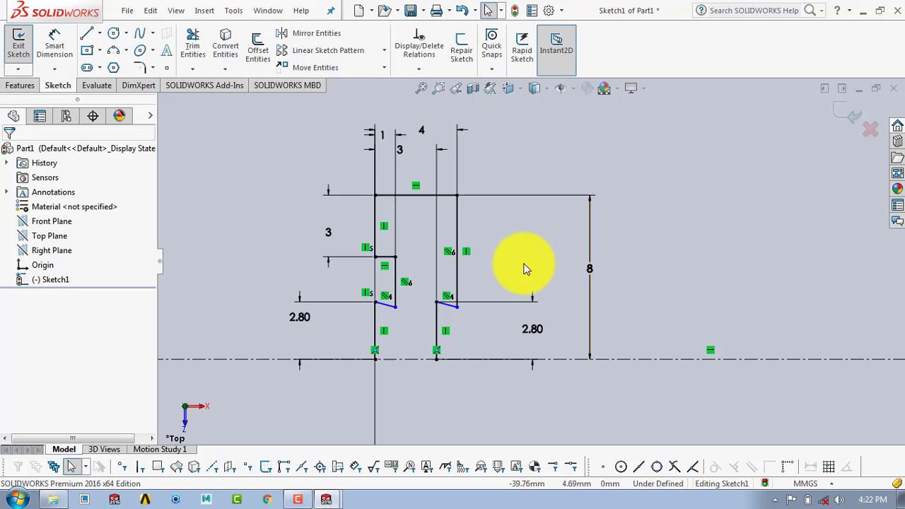
{"action": "left_click", "coordinate": [457, 283]}
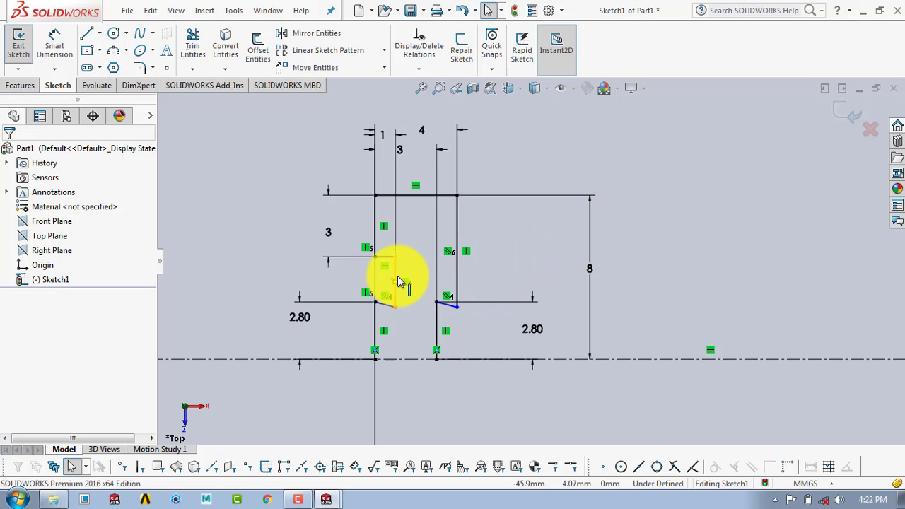
{"action": "left_click", "coordinate": [398, 283]}
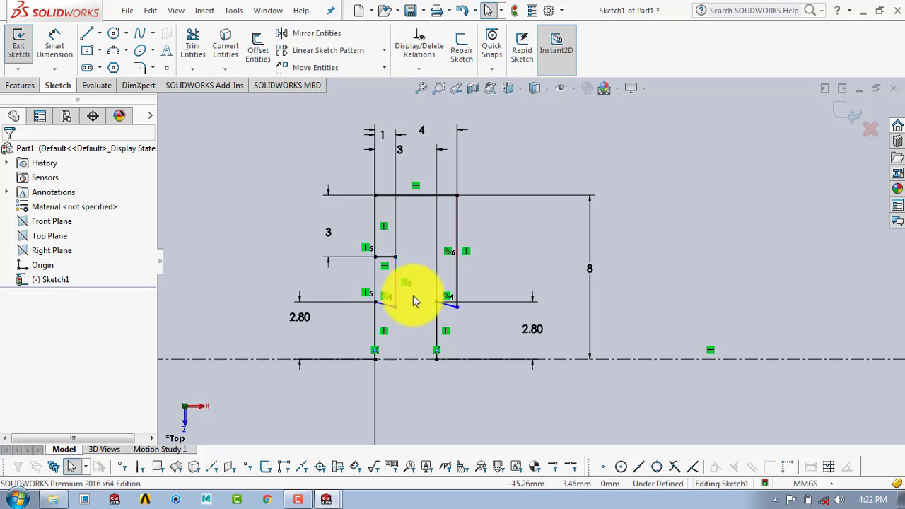
{"action": "left_click", "coordinate": [375, 324]}
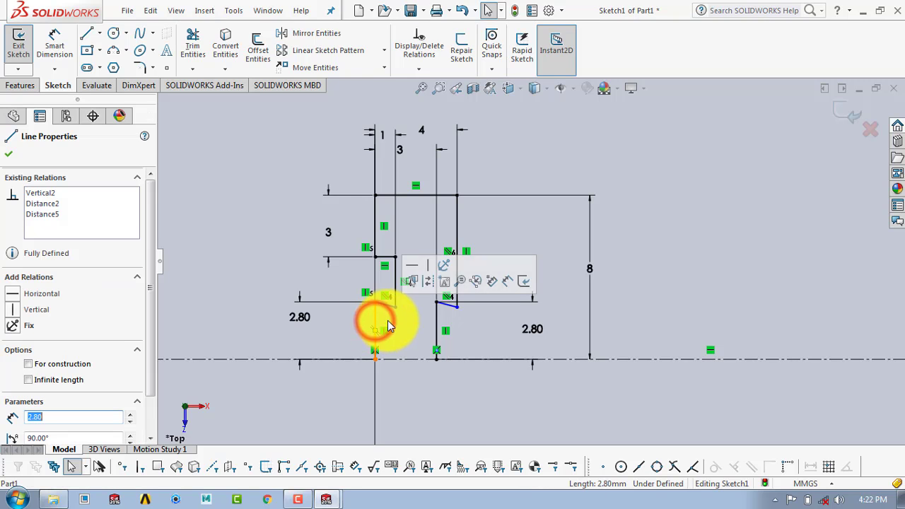
Step: Add a 135° angle between the lower left vertical line and the slanted line
{"action": "left_click", "coordinate": [9, 150]}
{"action": "left_click", "coordinate": [57, 50]}
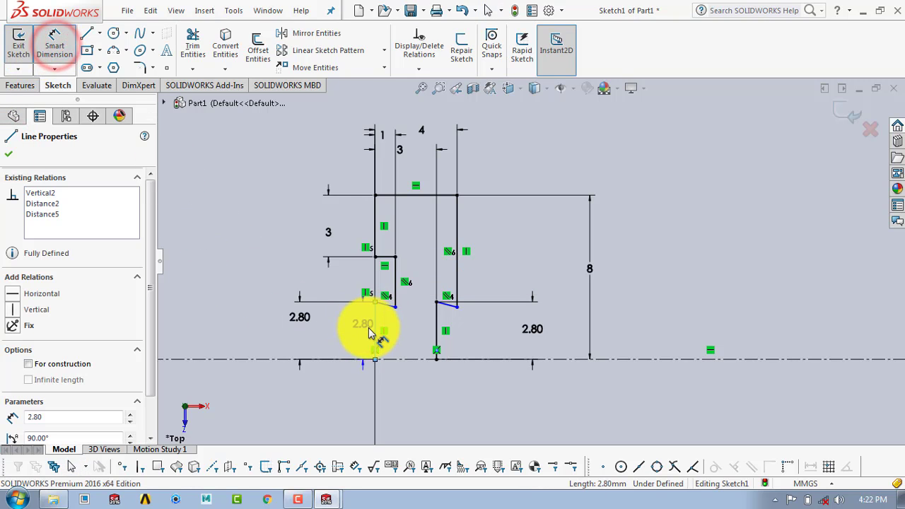
{"action": "left_click", "coordinate": [390, 308]}
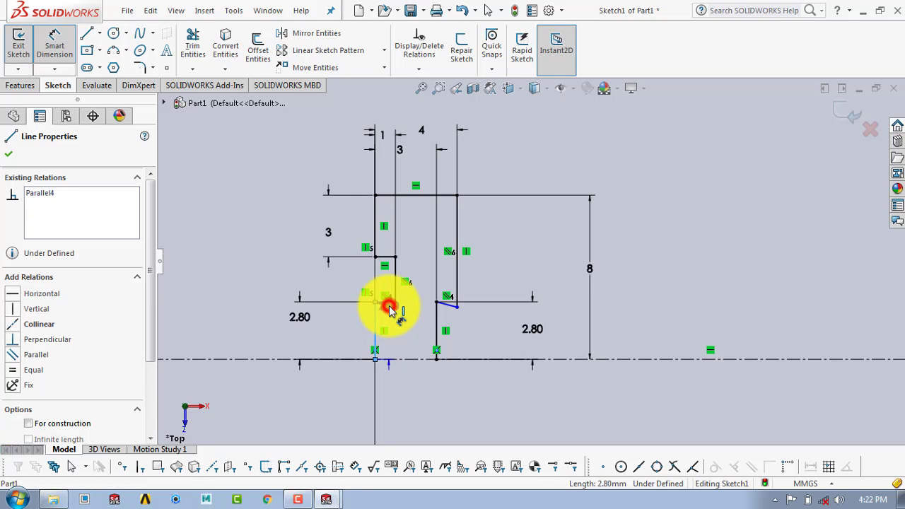
{"action": "left_click", "coordinate": [408, 340]}
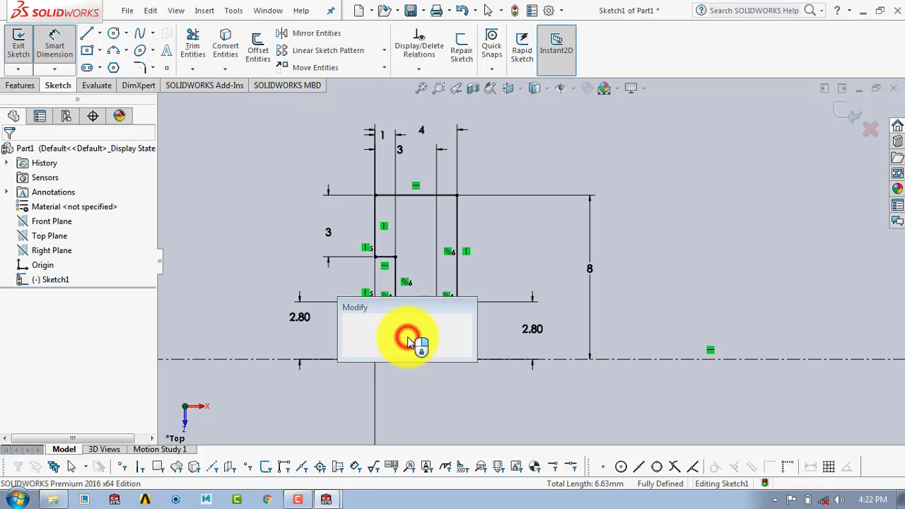
{"action": "type", "text": "135"}
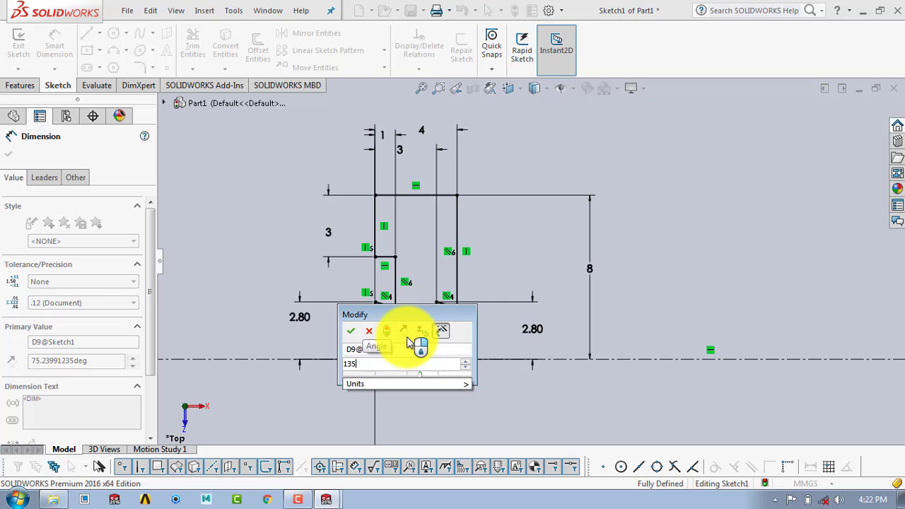
{"action": "key", "text": "Return"}
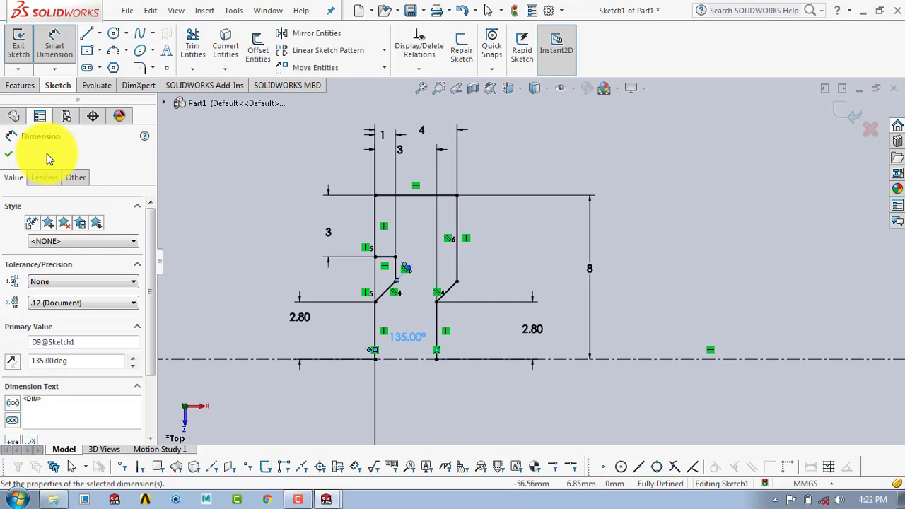
{"action": "left_click", "coordinate": [9, 151]}
{"action": "left_click", "coordinate": [647, 226]}
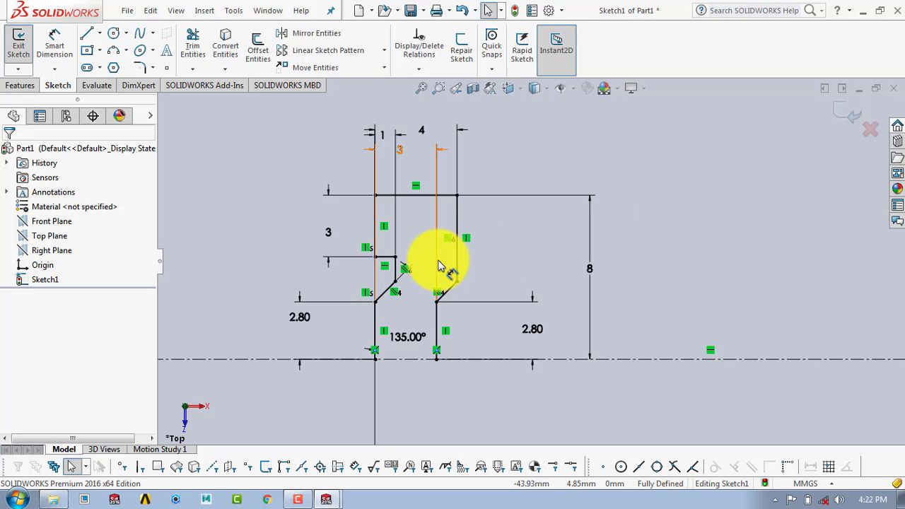
{"action": "scroll", "coordinate": [439, 265], "scroll_direction": "up", "scroll_amount": 4}
{"action": "scroll", "coordinate": [498, 316], "scroll_direction": "down", "scroll_amount": 2}
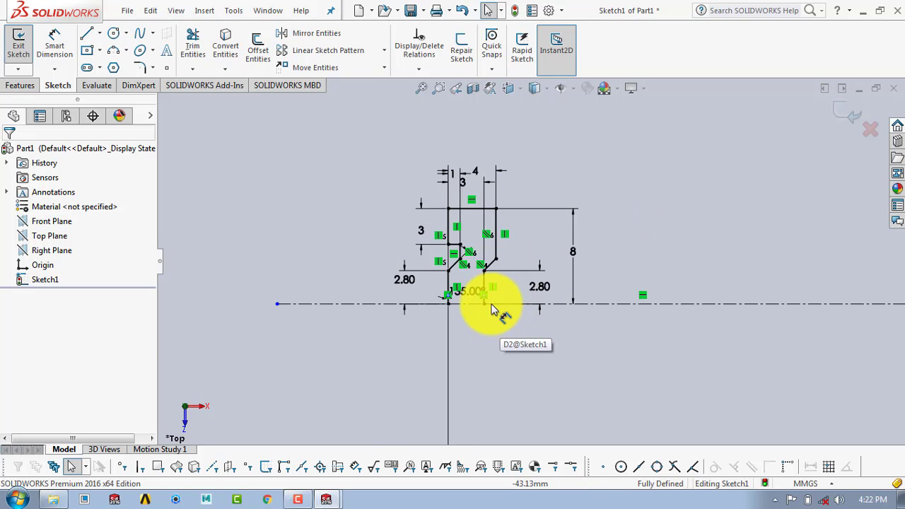
{"action": "left_click", "coordinate": [532, 301]}
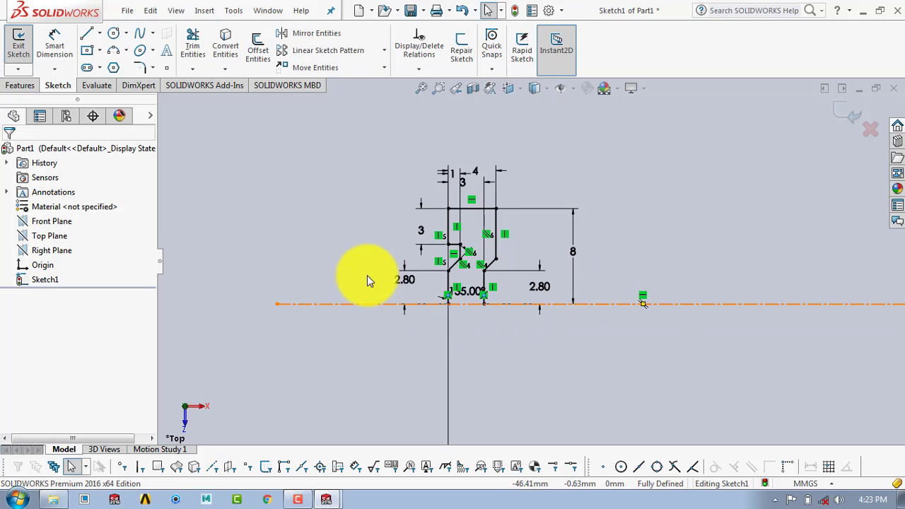
Step: Box-select the whole profile and mirror it about the horizontal centerline (Line2)
{"action": "mouse_move", "coordinate": [391, 149]}
{"action": "left_mouse_down"}
{"action": "mouse_move", "coordinate": [497, 366]}
{"action": "mouse_move", "coordinate": [558, 366]}
{"action": "left_mouse_up"}
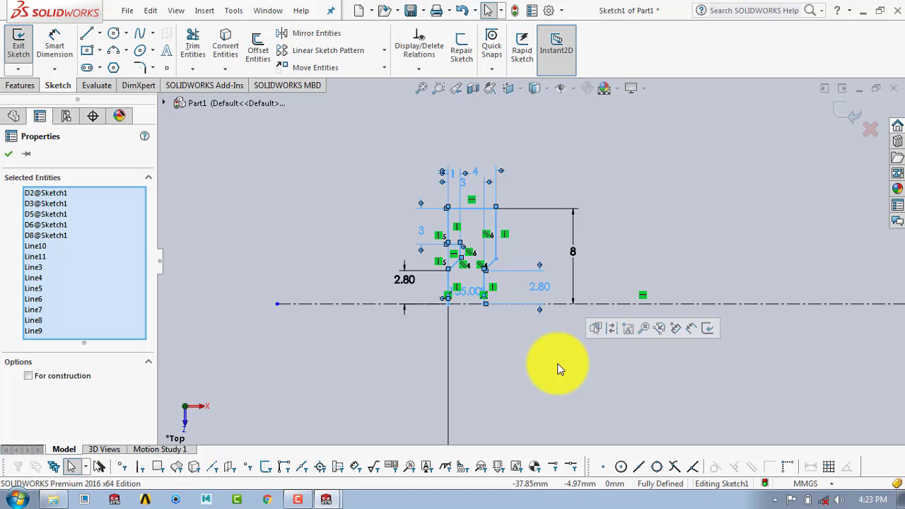
{"action": "left_click", "coordinate": [315, 35]}
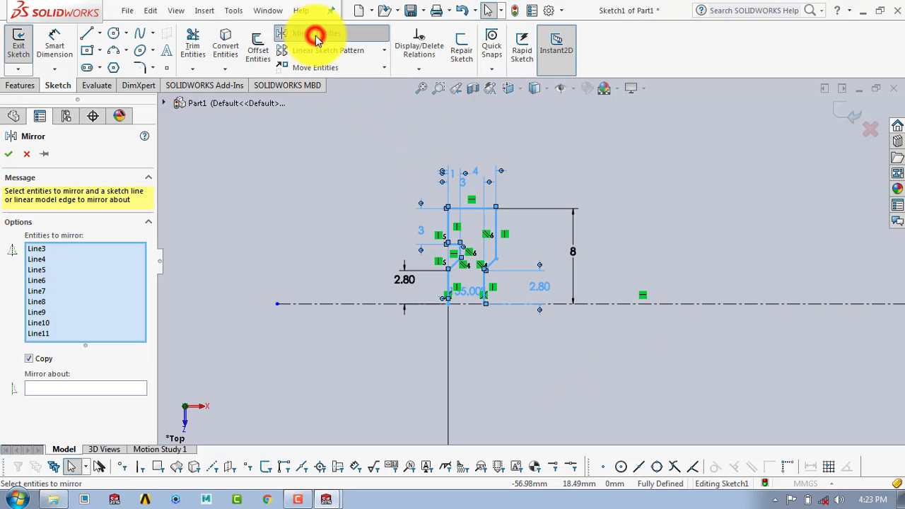
{"action": "left_click", "coordinate": [127, 391]}
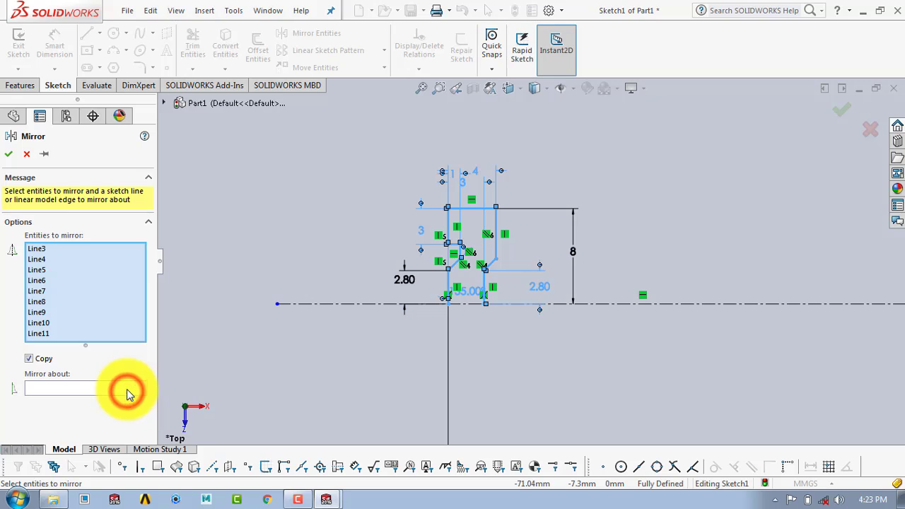
{"action": "left_click", "coordinate": [100, 386]}
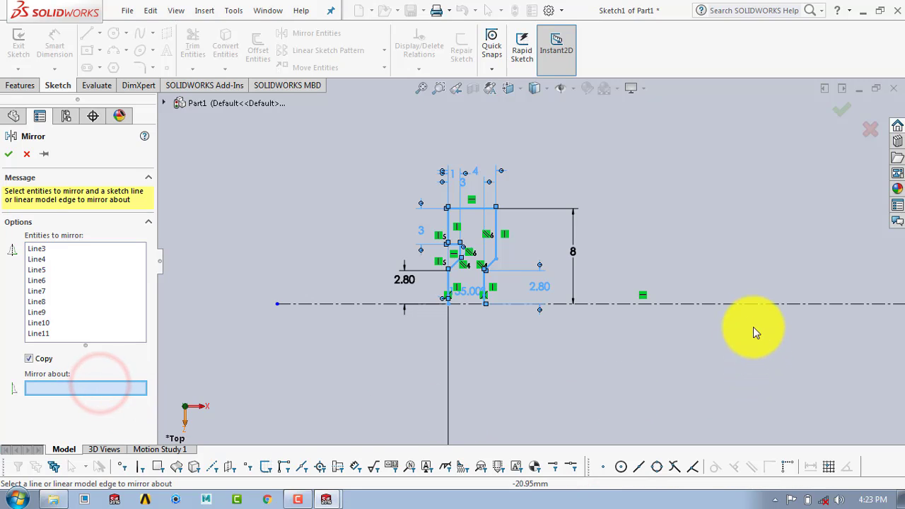
{"action": "left_click", "coordinate": [745, 309]}
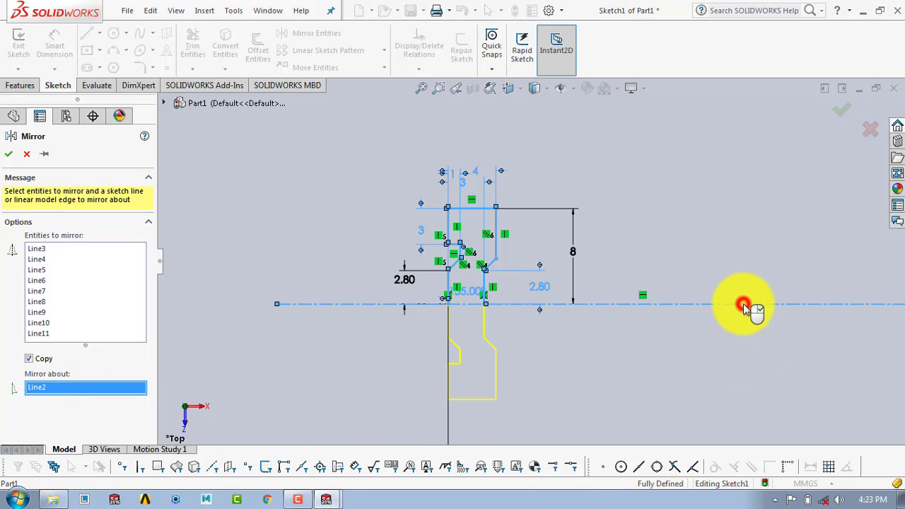
{"action": "left_click", "coordinate": [9, 155]}
{"action": "scroll", "coordinate": [552, 237], "scroll_direction": "up", "scroll_amount": 2}
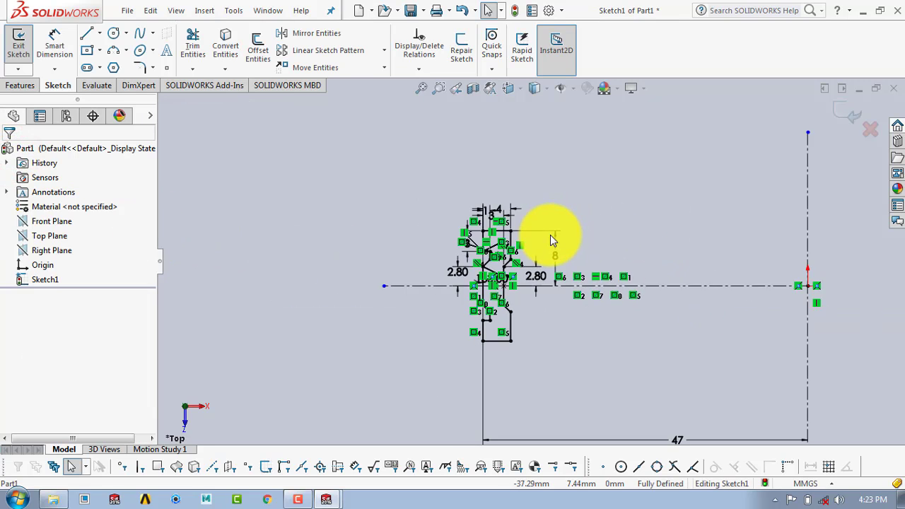
{"action": "scroll", "coordinate": [550, 241], "scroll_direction": "up", "scroll_amount": 2}
{"action": "scroll", "coordinate": [565, 257], "scroll_direction": "down", "scroll_amount": 3}
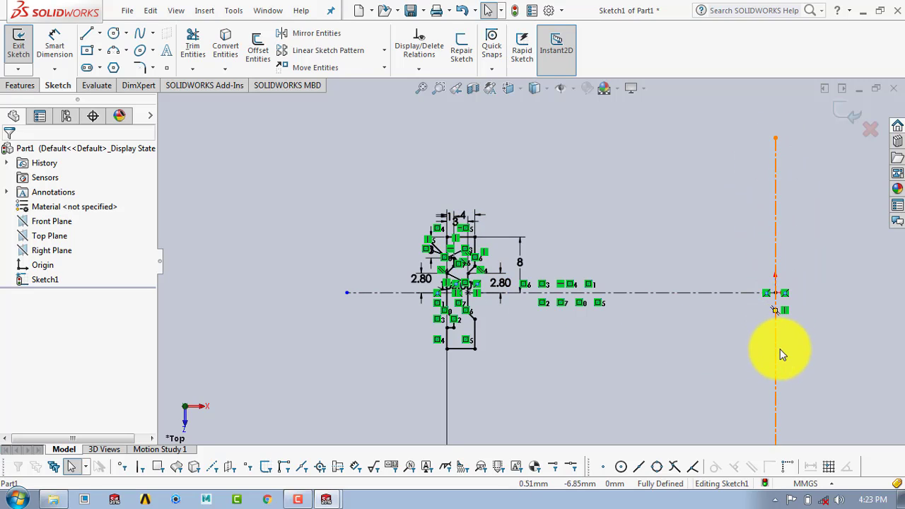
Step: Revolve Sketch1 a full 360° about the vertical centerline into the ring Revolve1
{"action": "left_click", "coordinate": [853, 113]}
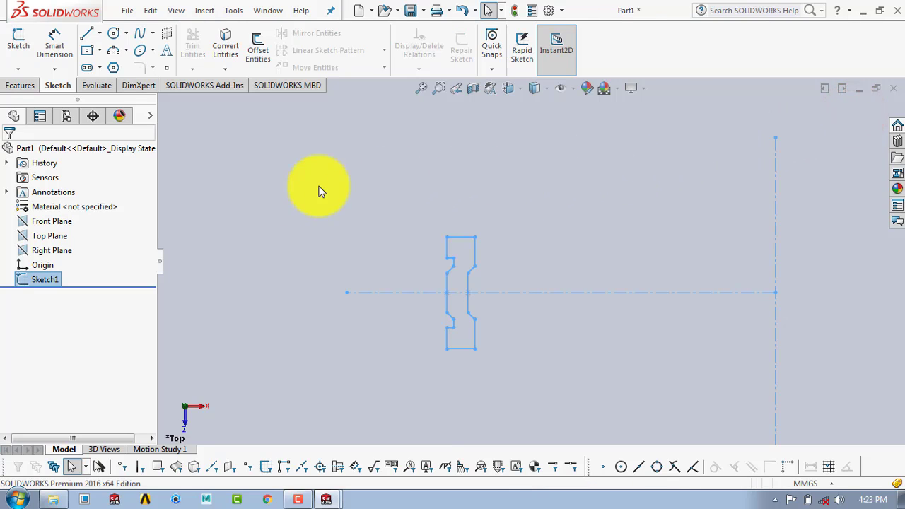
{"action": "left_click", "coordinate": [22, 86]}
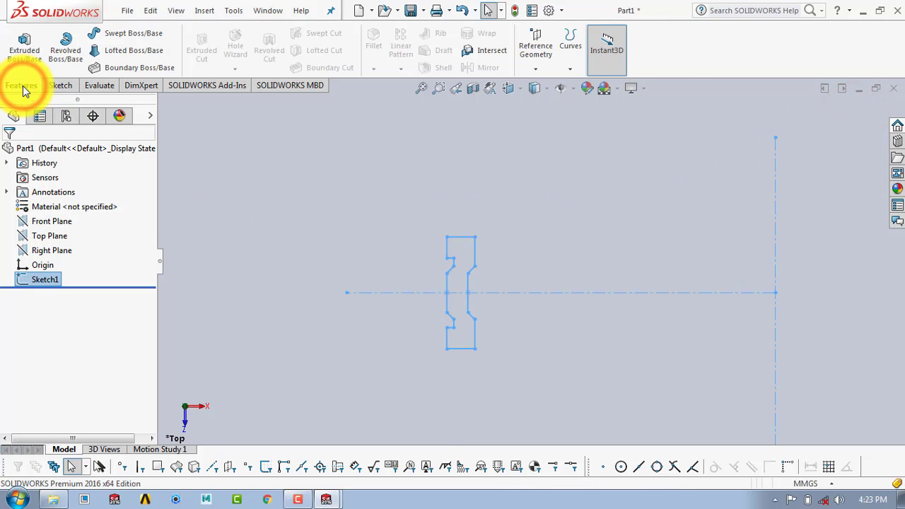
{"action": "left_click", "coordinate": [64, 52]}
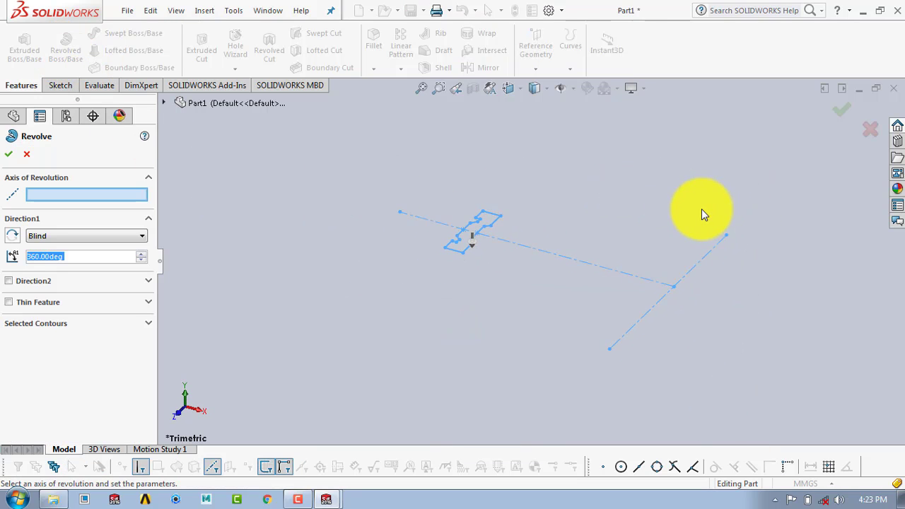
{"action": "left_click", "coordinate": [712, 249]}
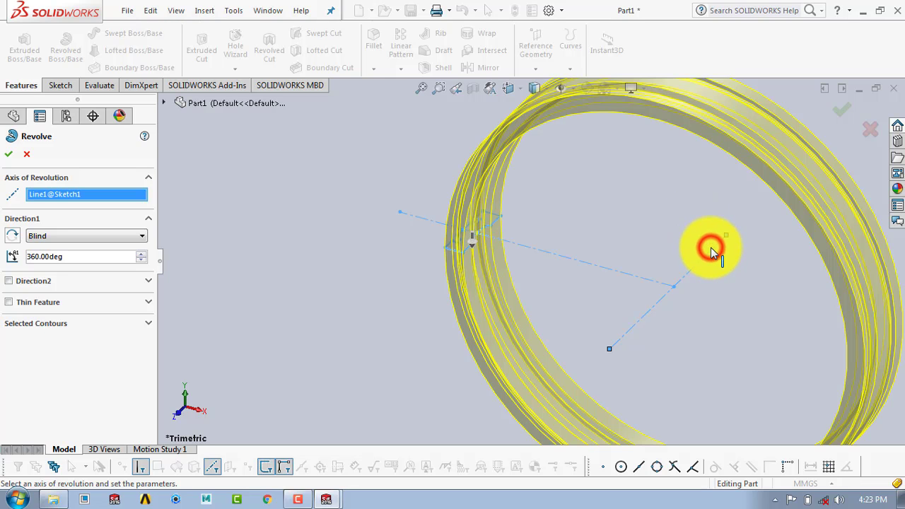
{"action": "left_click", "coordinate": [9, 155]}
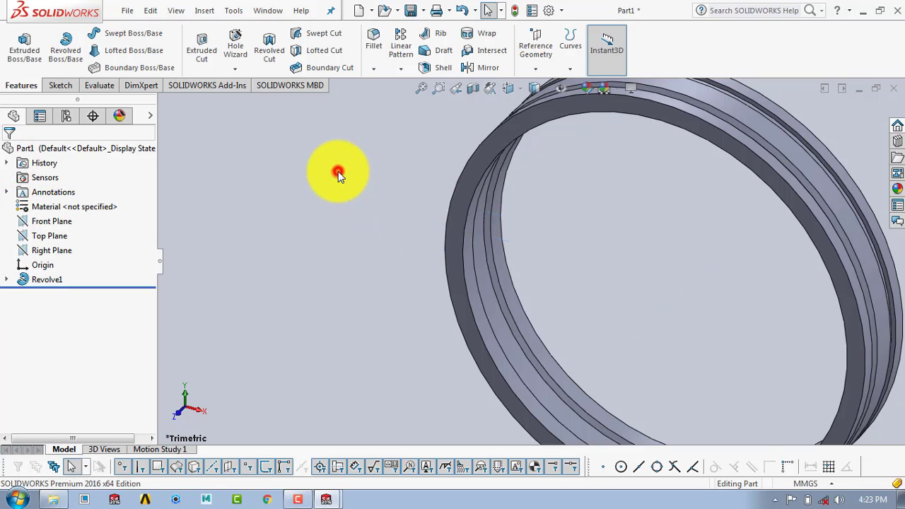
{"action": "middle_click", "coordinate": [339, 181]}
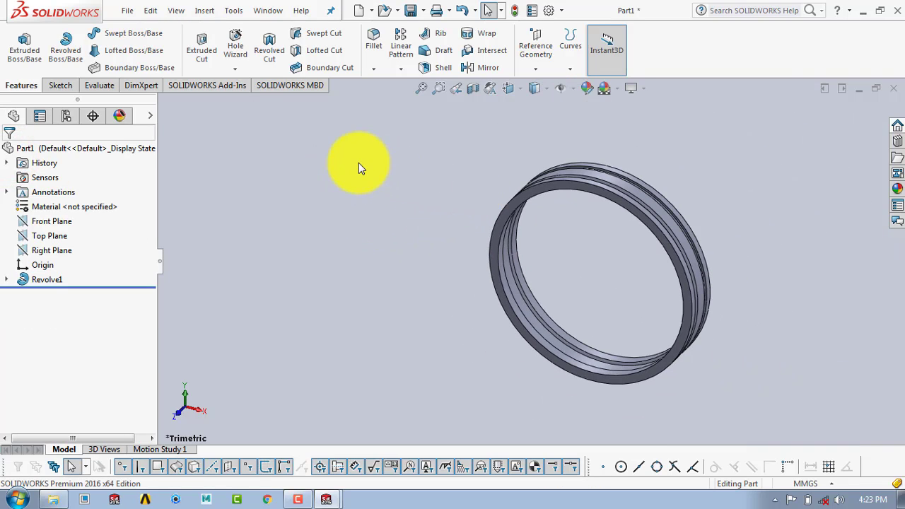
Step: Fillet the ring's outer, inner and two further edges with a 0.40 mm radius
{"action": "left_click", "coordinate": [372, 36]}
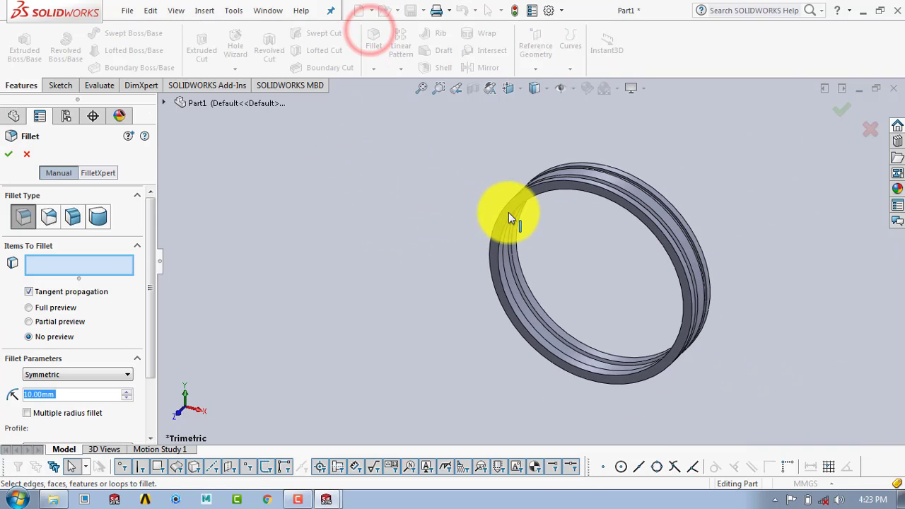
{"action": "scroll", "coordinate": [509, 210], "scroll_direction": "down", "scroll_amount": 3}
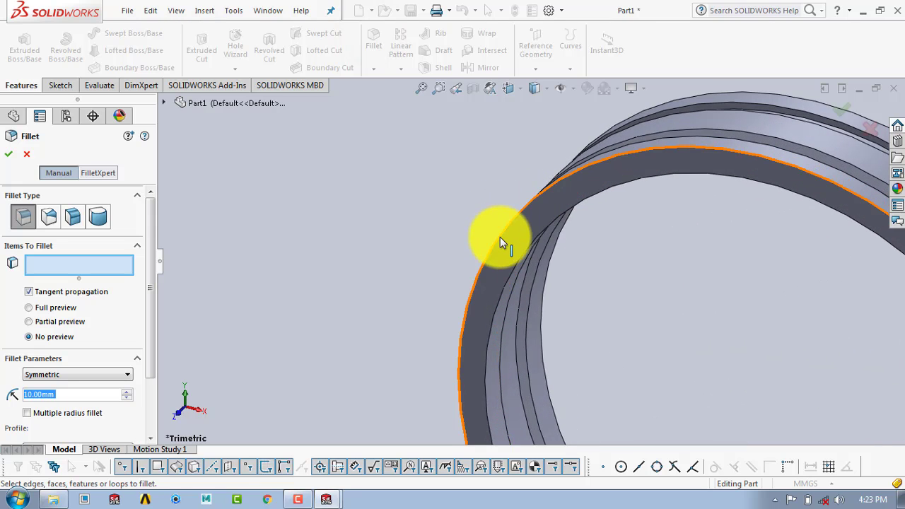
{"action": "left_click", "coordinate": [500, 238]}
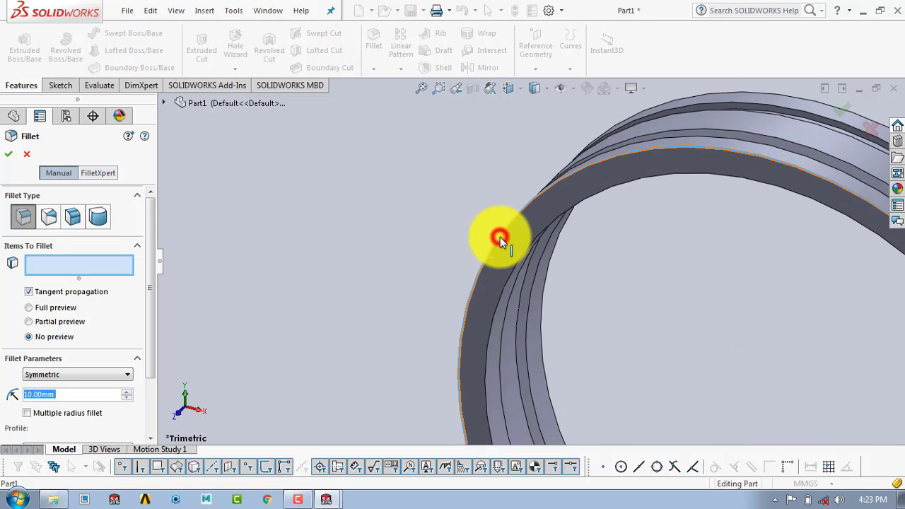
{"action": "left_click", "coordinate": [499, 294]}
{"action": "scroll", "coordinate": [556, 242], "scroll_direction": "up", "scroll_amount": 5}
{"action": "middle_click_drag", "start_coordinate": [673, 212], "coordinate": [596, 233]}
{"action": "scroll", "coordinate": [592, 233], "scroll_direction": "down", "scroll_amount": 3}
{"action": "left_click", "coordinate": [583, 244]}
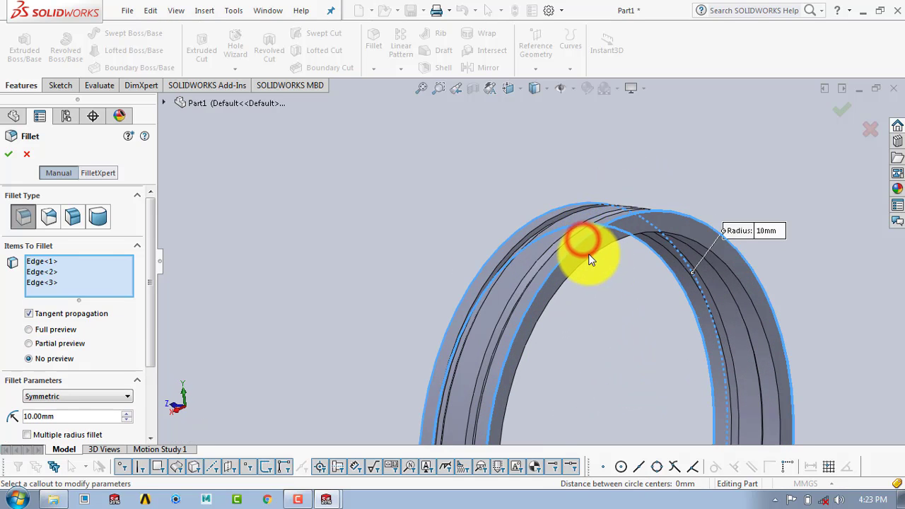
{"action": "left_click", "coordinate": [586, 259]}
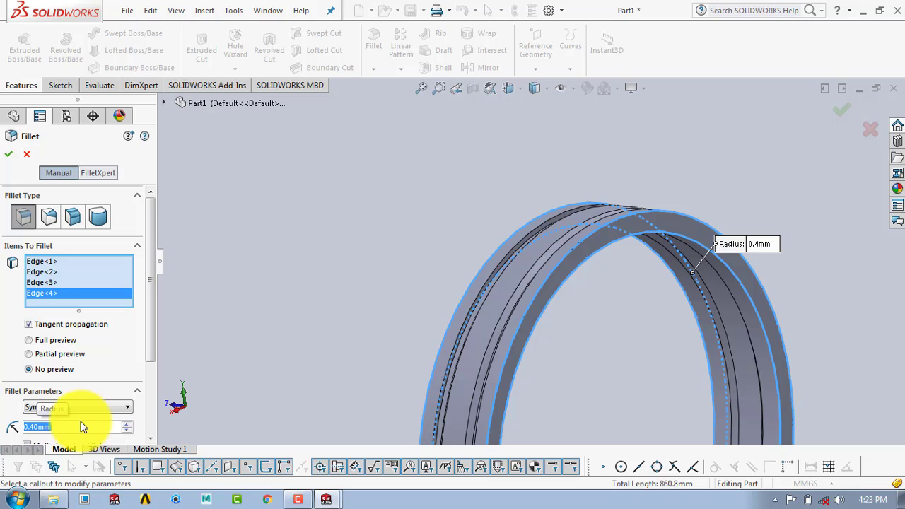
{"action": "left_click", "coordinate": [9, 154]}
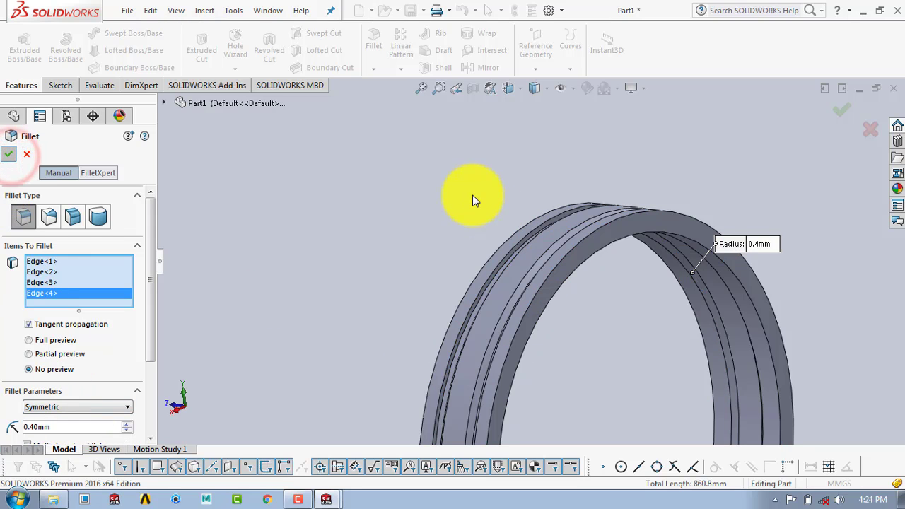
{"action": "middle_click_drag", "start_coordinate": [440, 196], "coordinate": [533, 282]}
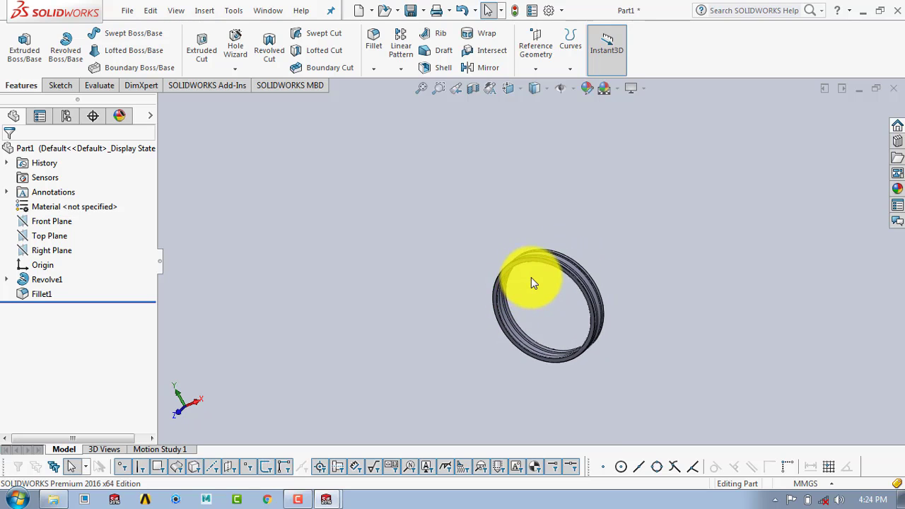
{"action": "scroll", "coordinate": [532, 282], "scroll_direction": "down", "scroll_amount": 3}
Step: Start a sketch on the Top Plane, view it normal, then discard it
{"action": "scroll", "coordinate": [532, 283], "scroll_direction": "up", "scroll_amount": 3}
{"action": "left_click", "coordinate": [52, 87]}
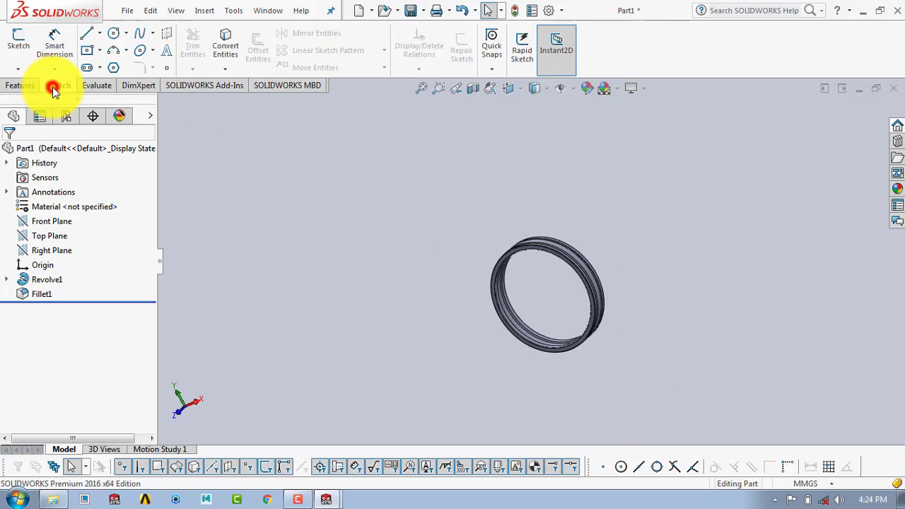
{"action": "left_click", "coordinate": [20, 39]}
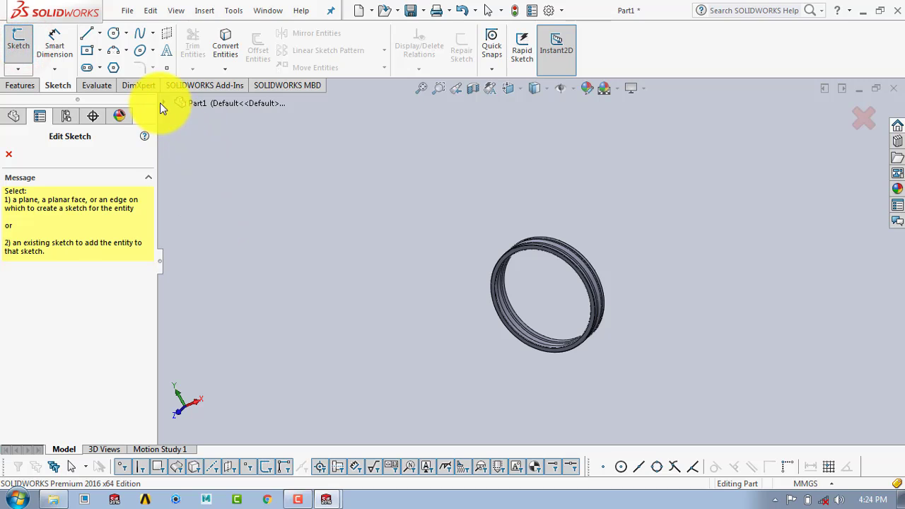
{"action": "left_click", "coordinate": [160, 104]}
{"action": "left_click", "coordinate": [215, 189]}
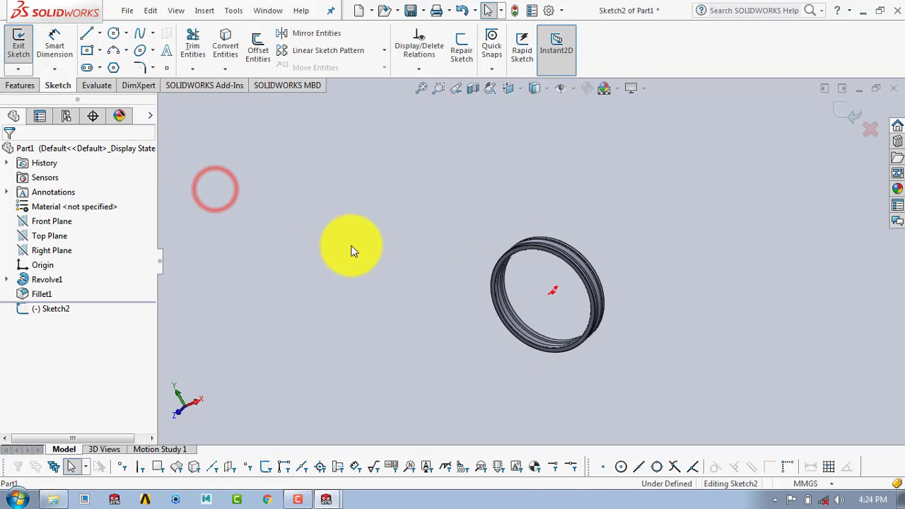
{"action": "key", "text": "space"}
{"action": "left_click", "coordinate": [297, 105]}
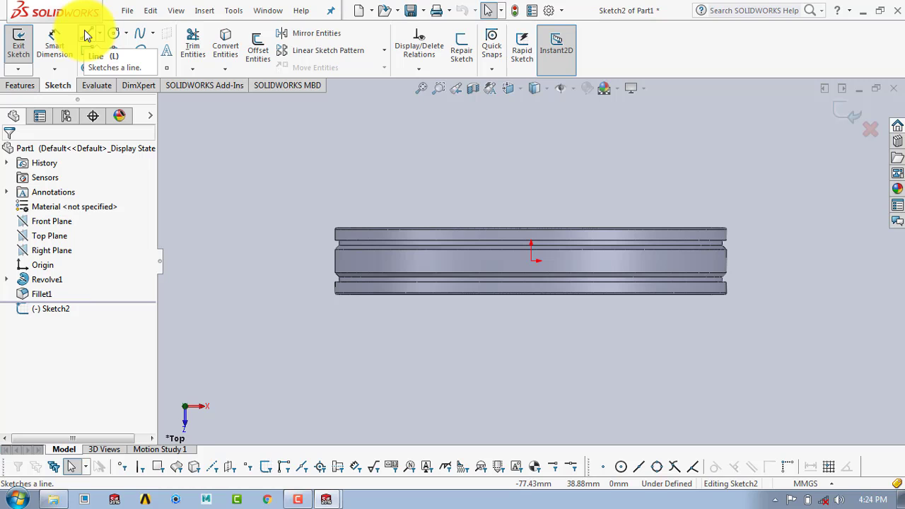
{"action": "left_click", "coordinate": [853, 121]}
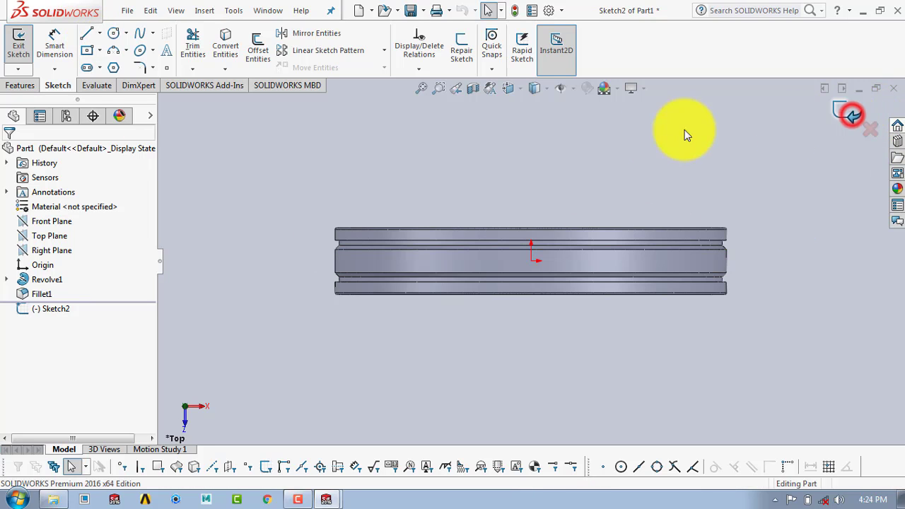
{"action": "middle_click_drag", "start_coordinate": [509, 363], "coordinate": [481, 251]}
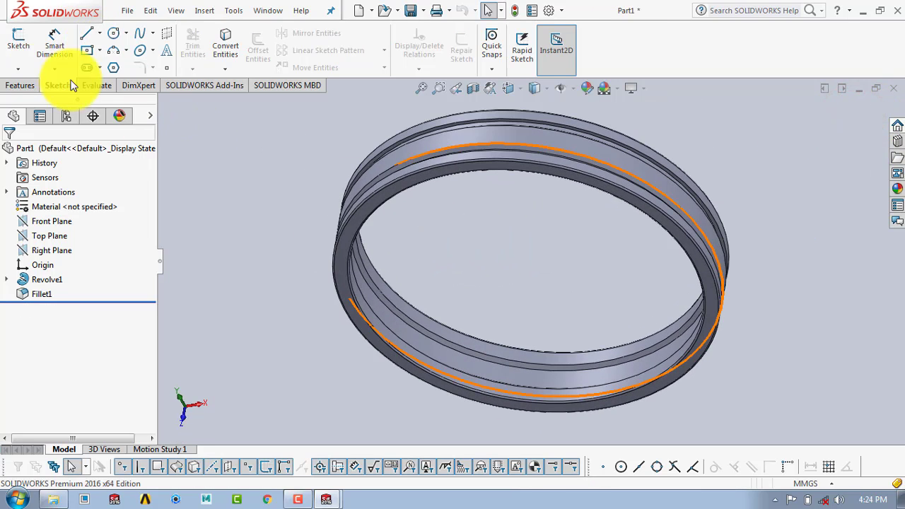
Step: Start a new sketch on the Front Plane instead
{"action": "left_click", "coordinate": [22, 51]}
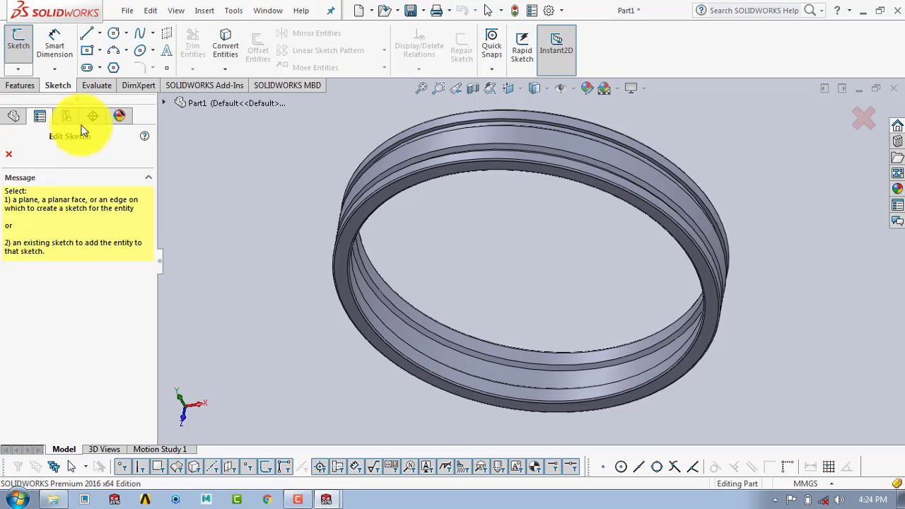
{"action": "left_click", "coordinate": [163, 102]}
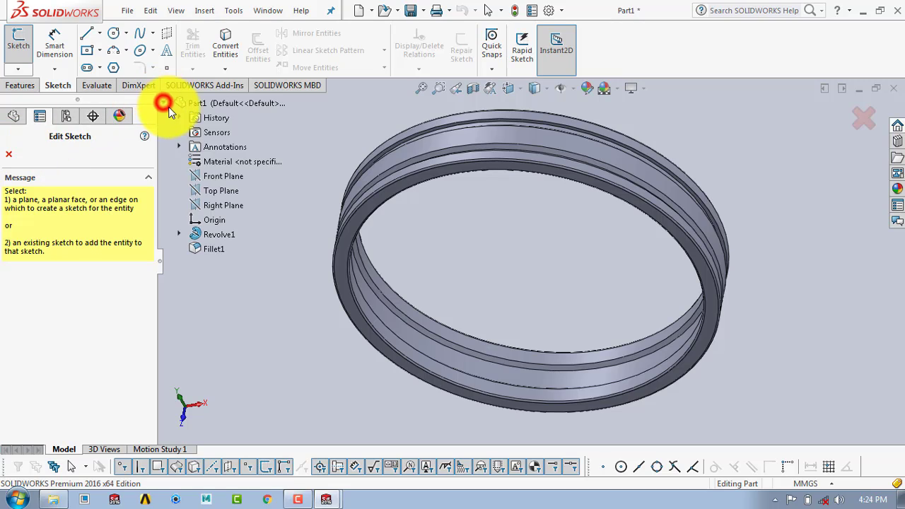
{"action": "left_click", "coordinate": [237, 175]}
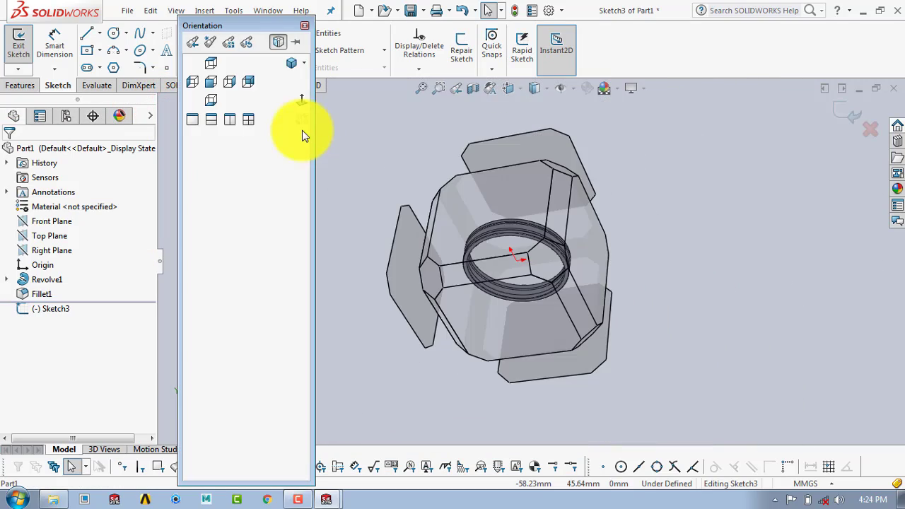
Step: View the Front Plane normal and draw a horizontal centerline left from the origin
{"action": "left_click", "coordinate": [299, 106]}
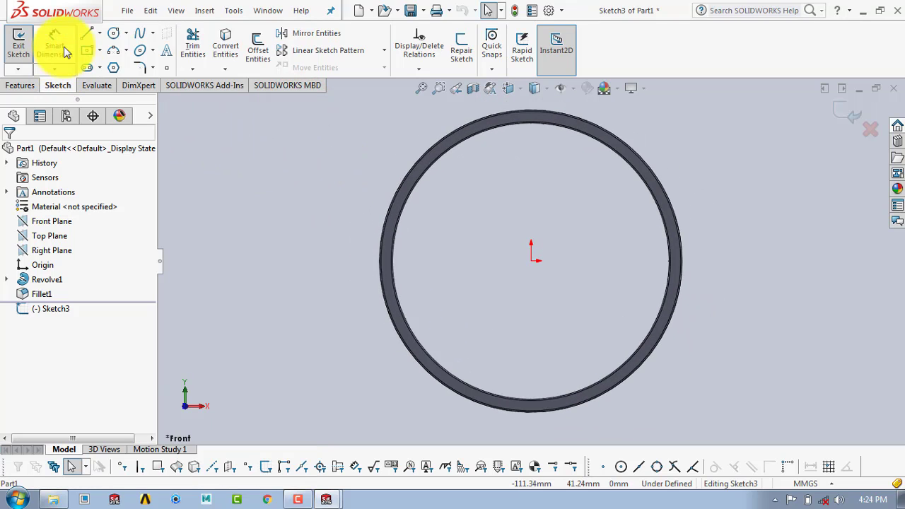
{"action": "left_click", "coordinate": [99, 33]}
{"action": "left_click", "coordinate": [112, 55]}
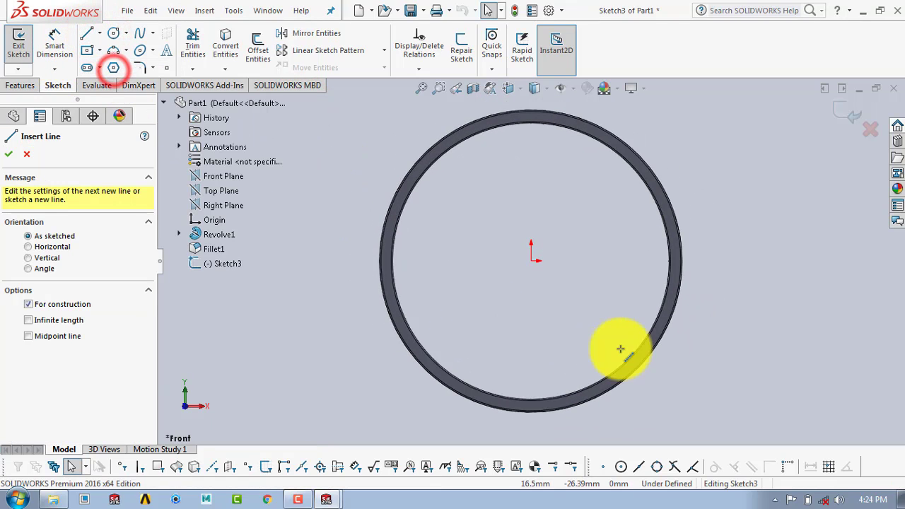
{"action": "left_click_drag", "start_coordinate": [529, 259], "coordinate": [344, 258]}
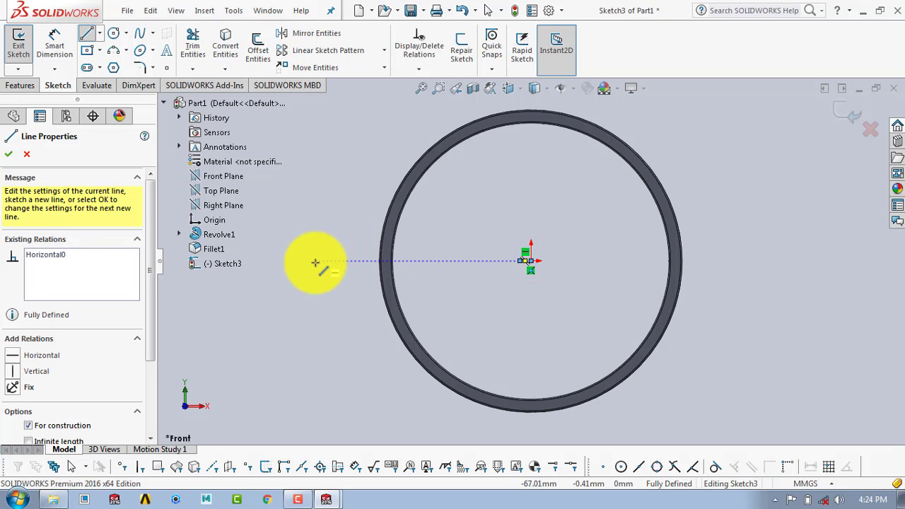
{"action": "left_click_drag", "start_coordinate": [314, 262], "coordinate": [313, 263]}
{"action": "key", "text": "Escape"}
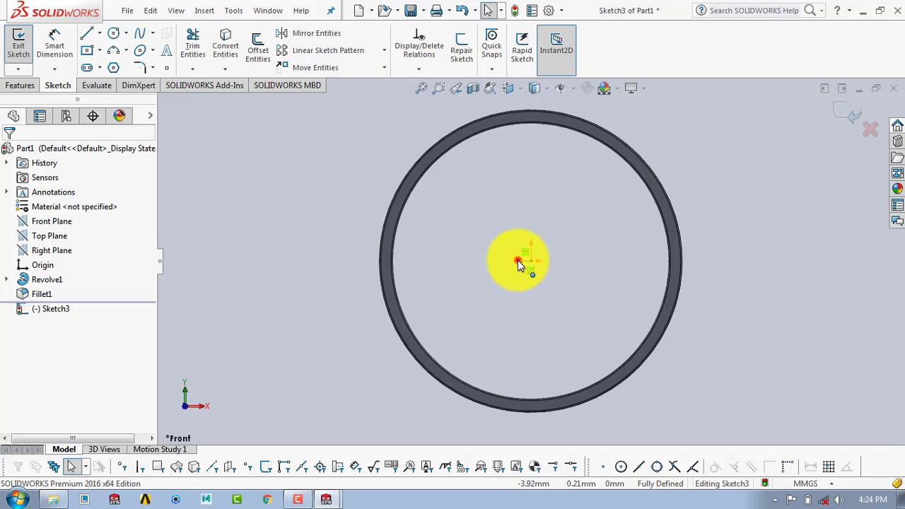
{"action": "left_click_drag", "start_coordinate": [517, 260], "coordinate": [333, 261]}
{"action": "left_click", "coordinate": [330, 174]}
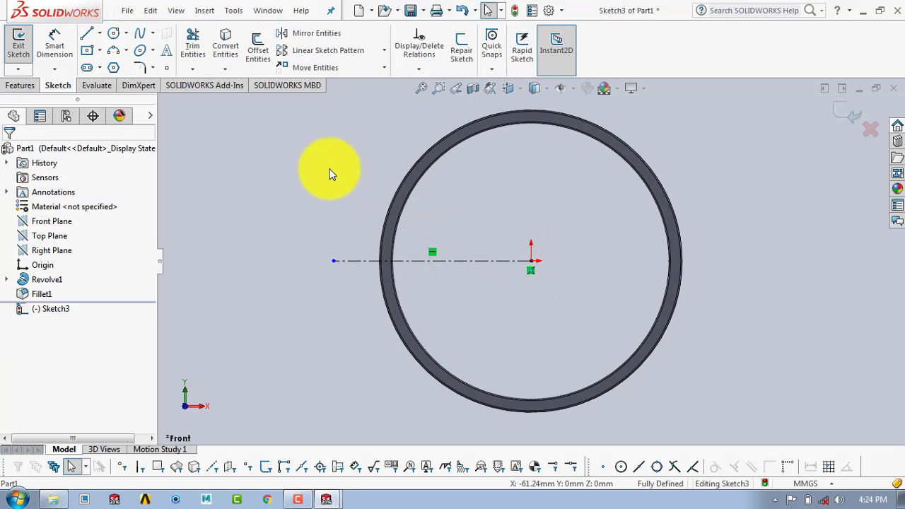
Step: Draw the upper slanted line from the ring's centre out past the ring
{"action": "left_click", "coordinate": [87, 35]}
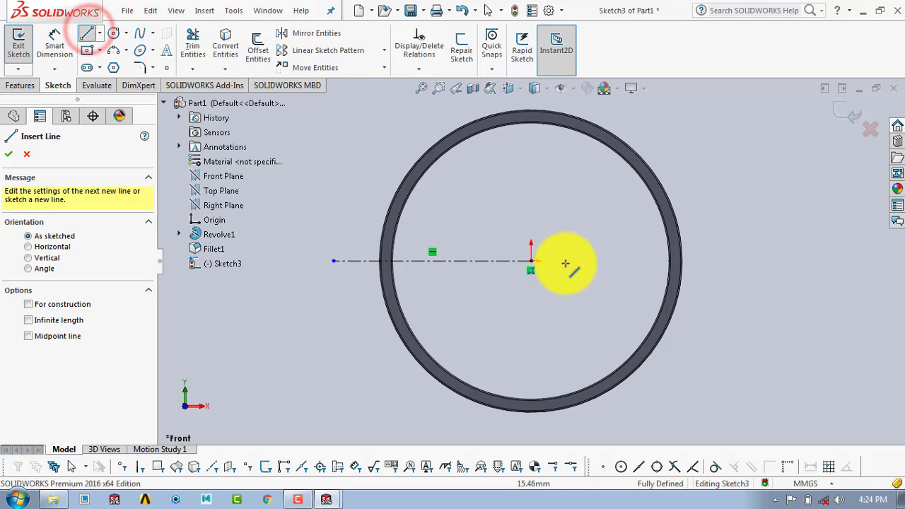
{"action": "left_click", "coordinate": [530, 260]}
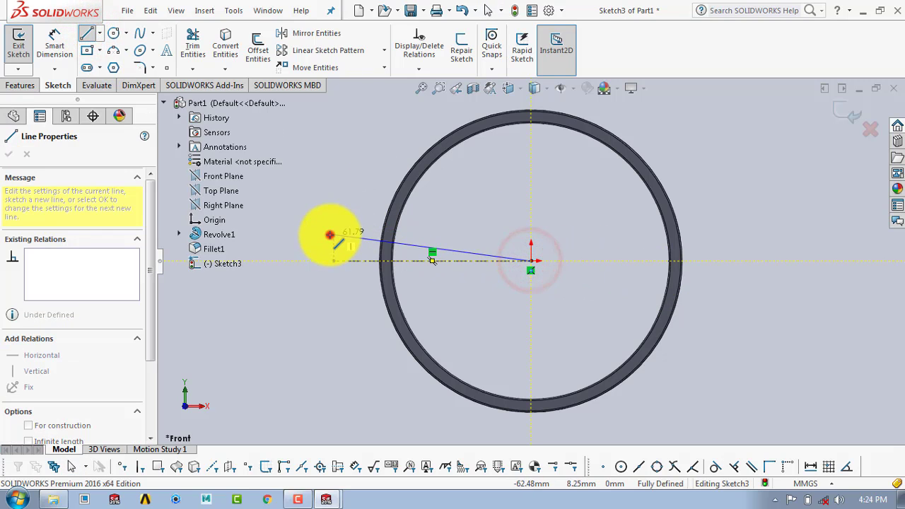
{"action": "left_click", "coordinate": [332, 234]}
{"action": "key", "text": "Escape"}
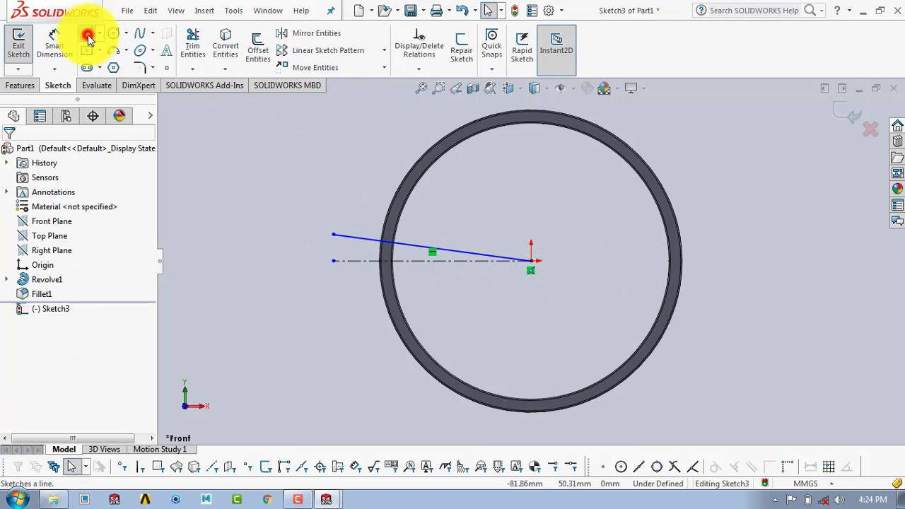
{"action": "left_click", "coordinate": [88, 34]}
{"action": "left_click", "coordinate": [531, 261]}
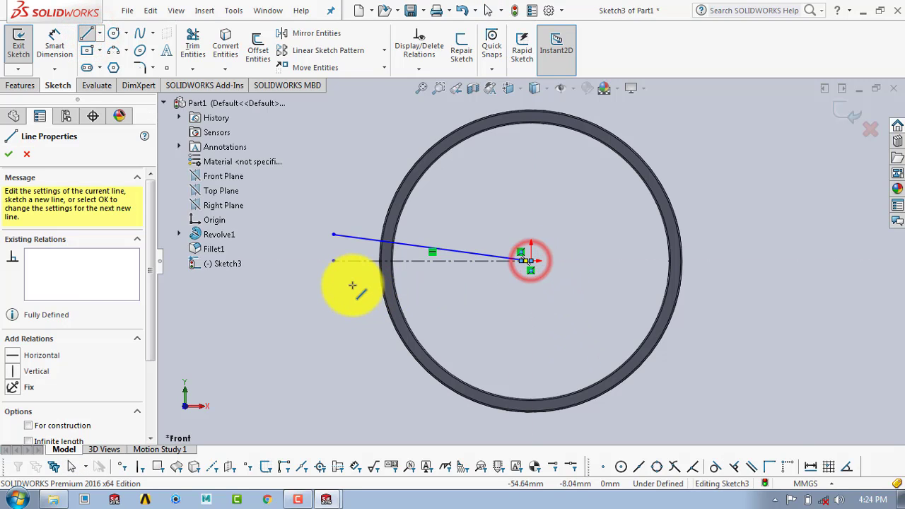
{"action": "double_click", "coordinate": [521, 257]}
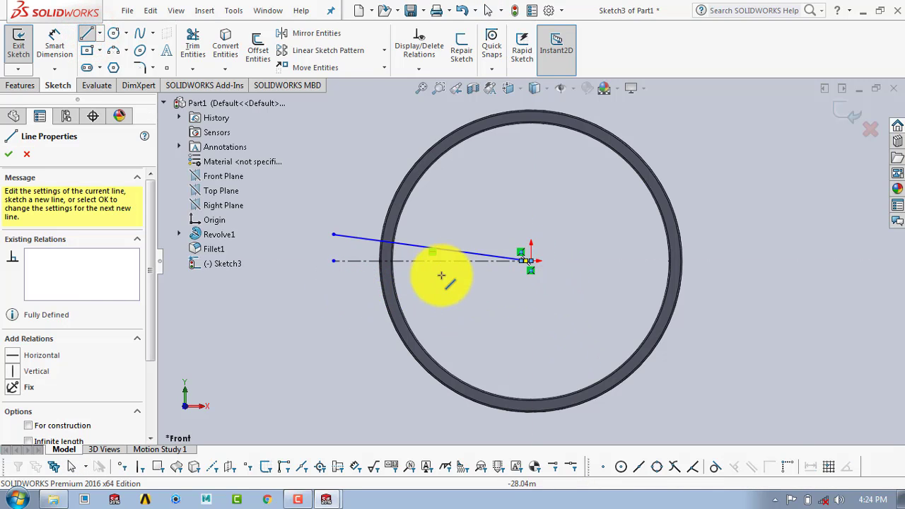
{"action": "key", "text": "Escape"}
{"action": "key", "text": "Escape"}
Step: Draw the lower slanted line from the ring's centre out past the ring
{"action": "scroll", "coordinate": [529, 259], "scroll_direction": "down", "scroll_amount": 5}
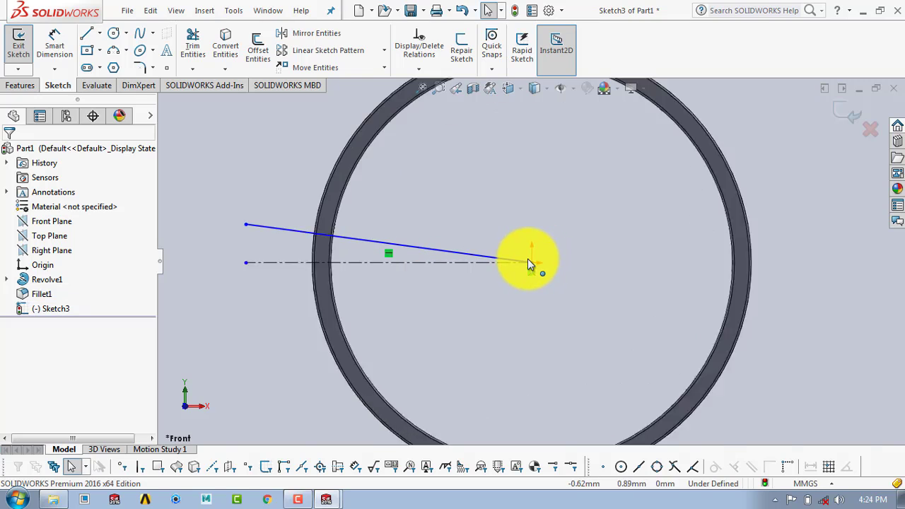
{"action": "scroll", "coordinate": [530, 273], "scroll_direction": "up", "scroll_amount": 5}
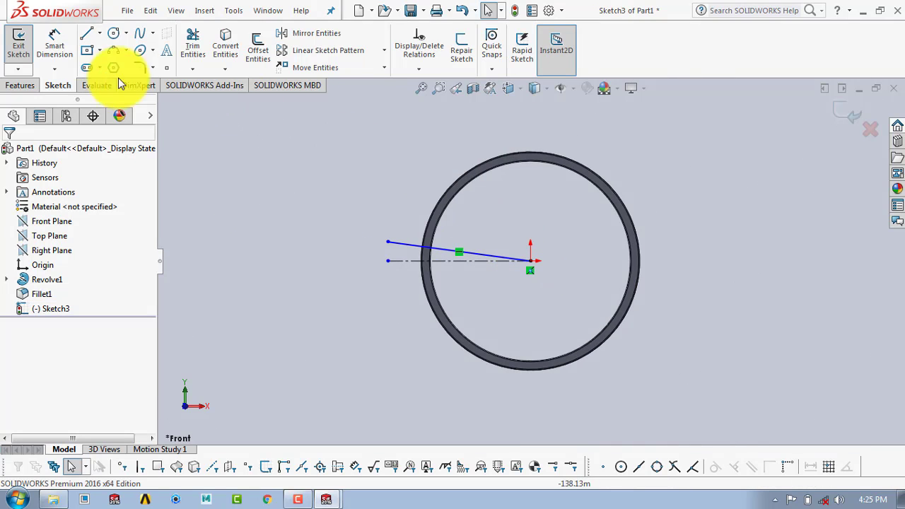
{"action": "left_click", "coordinate": [86, 33]}
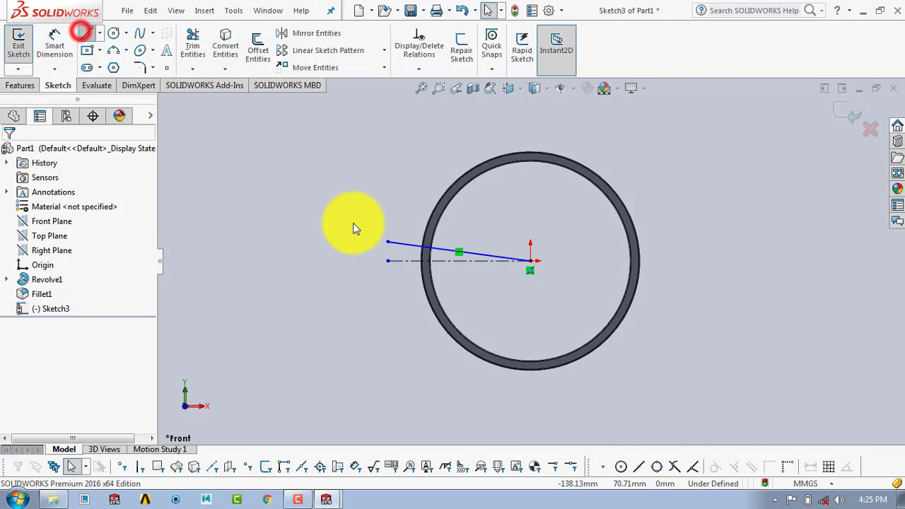
{"action": "left_click", "coordinate": [531, 263]}
{"action": "left_click", "coordinate": [388, 280]}
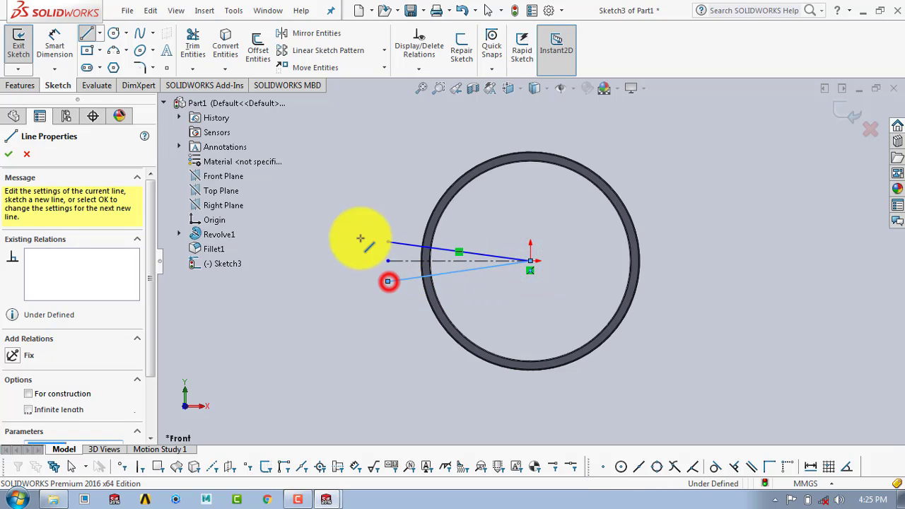
{"action": "key", "text": "Escape"}
Step: Dimension the angle between the two slanted lines at 1.79°
{"action": "left_click", "coordinate": [67, 42]}
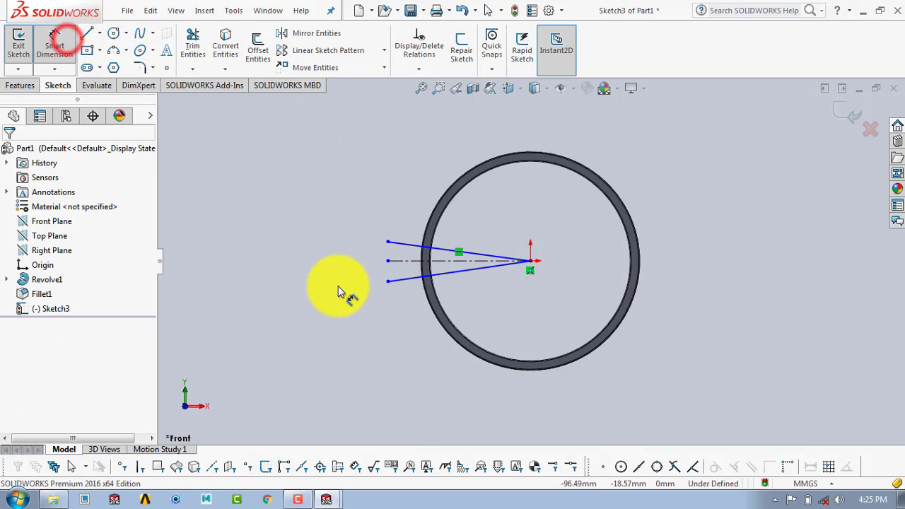
{"action": "left_click", "coordinate": [399, 245]}
{"action": "left_click", "coordinate": [404, 276]}
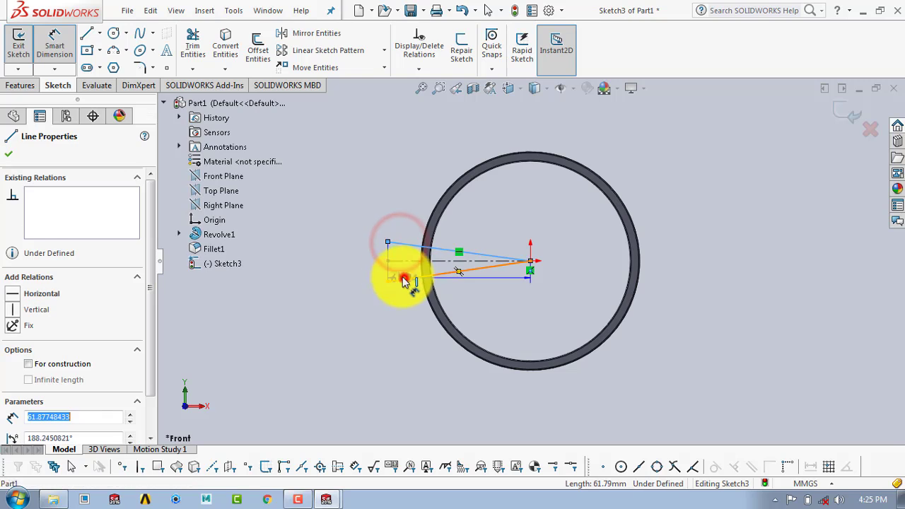
{"action": "left_click", "coordinate": [359, 268]}
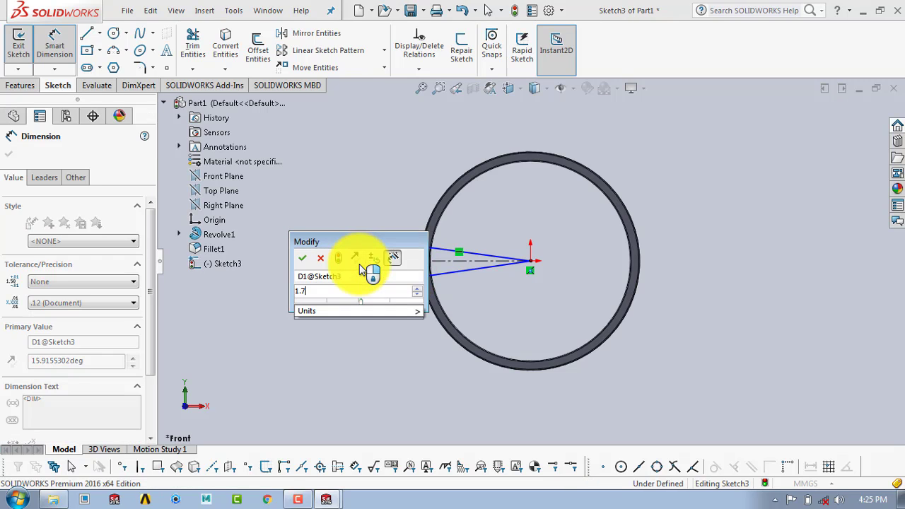
{"action": "type", "text": "1.79"}
{"action": "key", "text": "Return"}
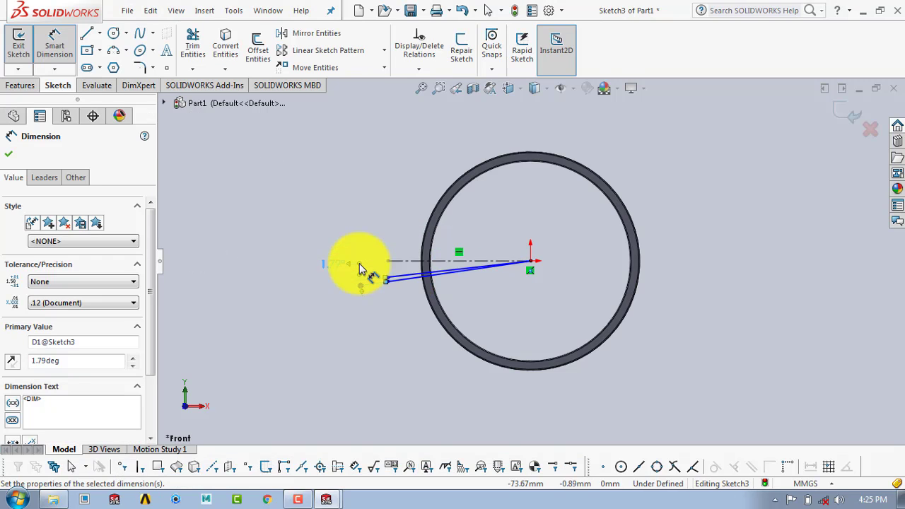
{"action": "left_click", "coordinate": [394, 191]}
Step: Inspect the upper line's endpoint and the lower line's properties
{"action": "scroll", "coordinate": [408, 277], "scroll_direction": "down", "scroll_amount": 5}
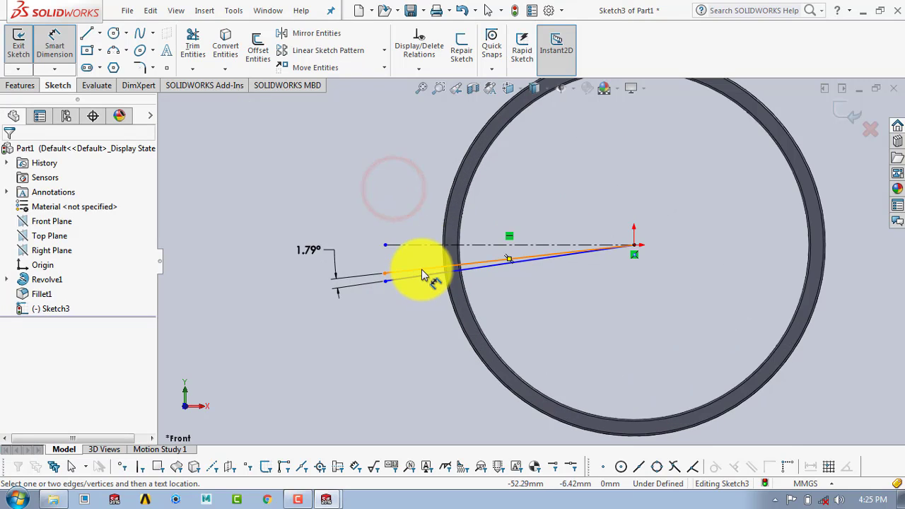
{"action": "left_click", "coordinate": [375, 275]}
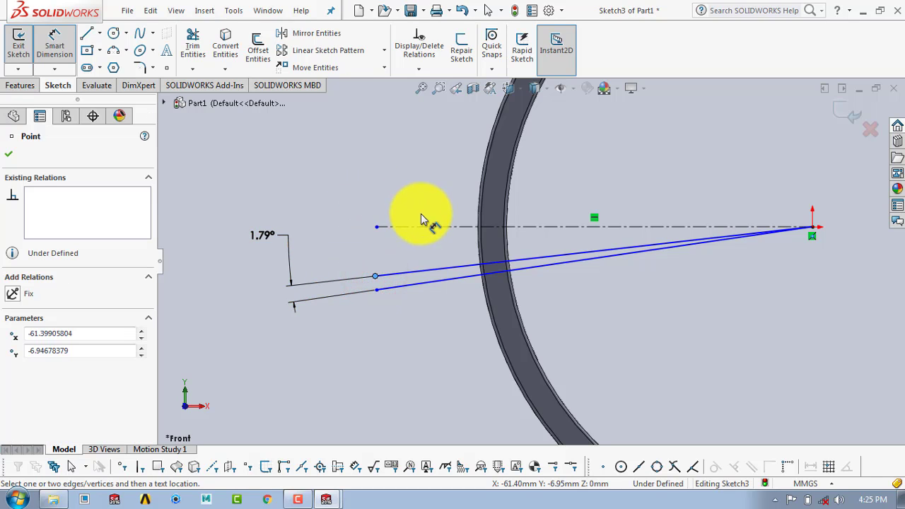
{"action": "key", "text": "Escape"}
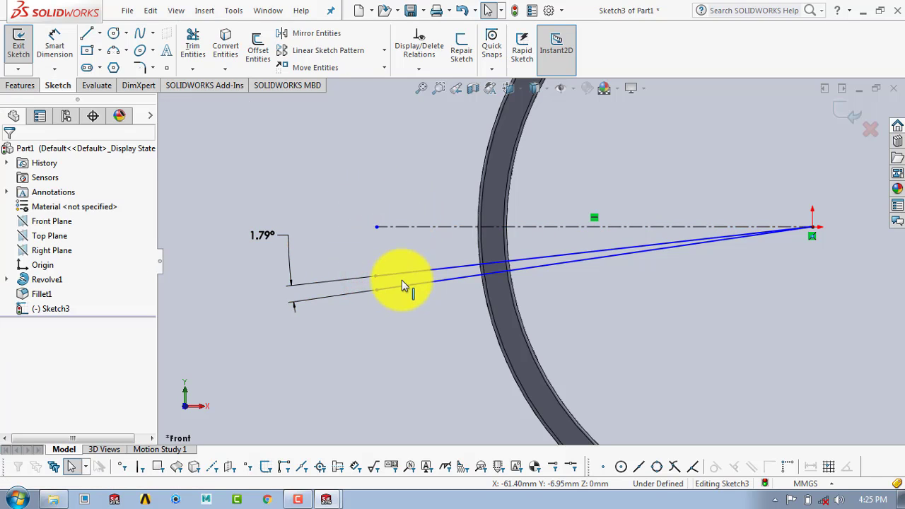
{"action": "left_click", "coordinate": [407, 286]}
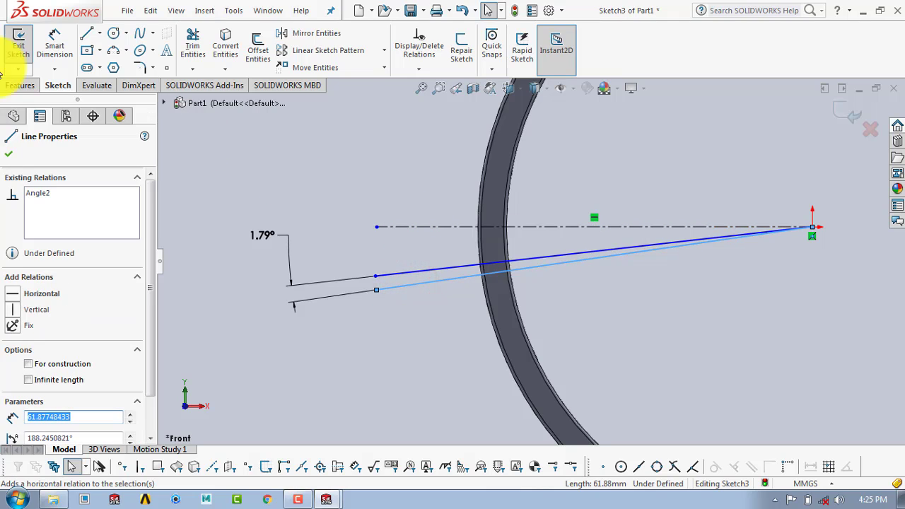
{"action": "left_click", "coordinate": [10, 155]}
Step: Dimension the lower line to the centerline at the 3.60° half angle
{"action": "left_click", "coordinate": [55, 44]}
{"action": "left_click", "coordinate": [365, 272]}
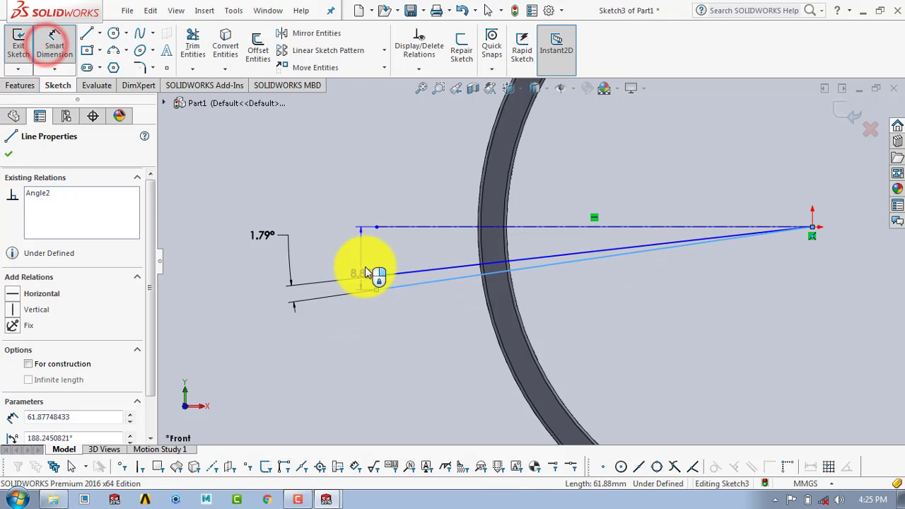
{"action": "key", "text": "Escape"}
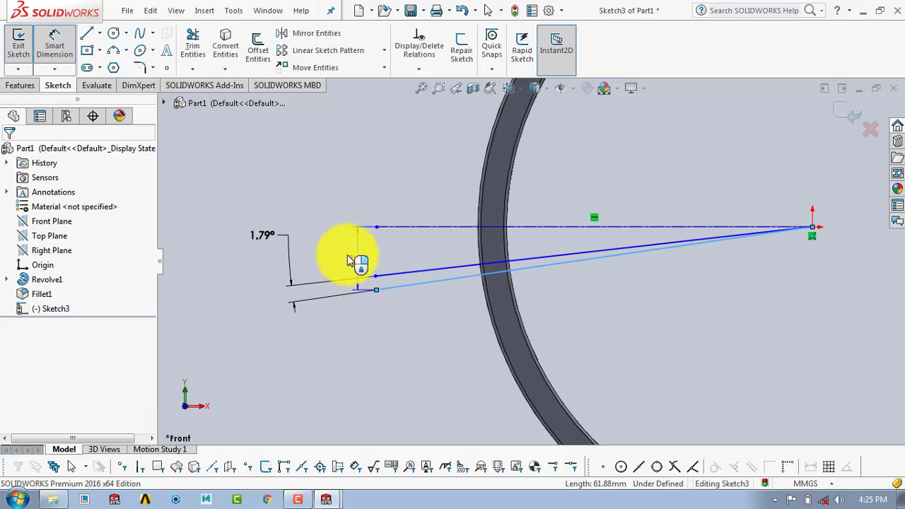
{"action": "left_click", "coordinate": [450, 228]}
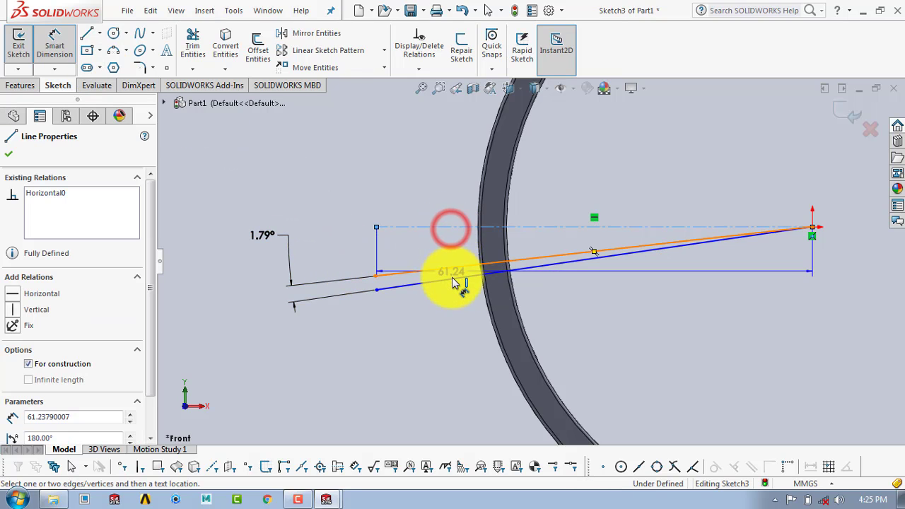
{"action": "left_click", "coordinate": [455, 281]}
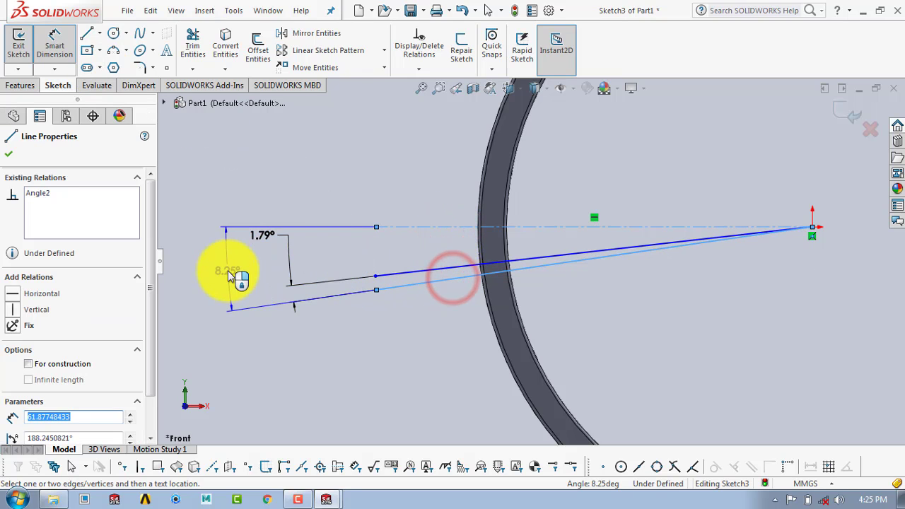
{"action": "left_click", "coordinate": [230, 273]}
{"action": "type", "text": "7.19/"}
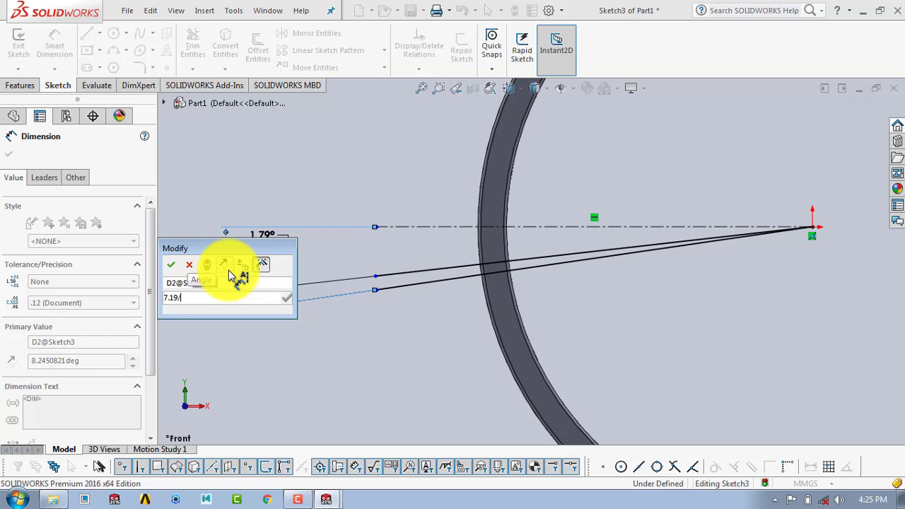
{"action": "type", "text": "2"}
{"action": "key", "text": "Return"}
{"action": "left_click", "coordinate": [379, 187]}
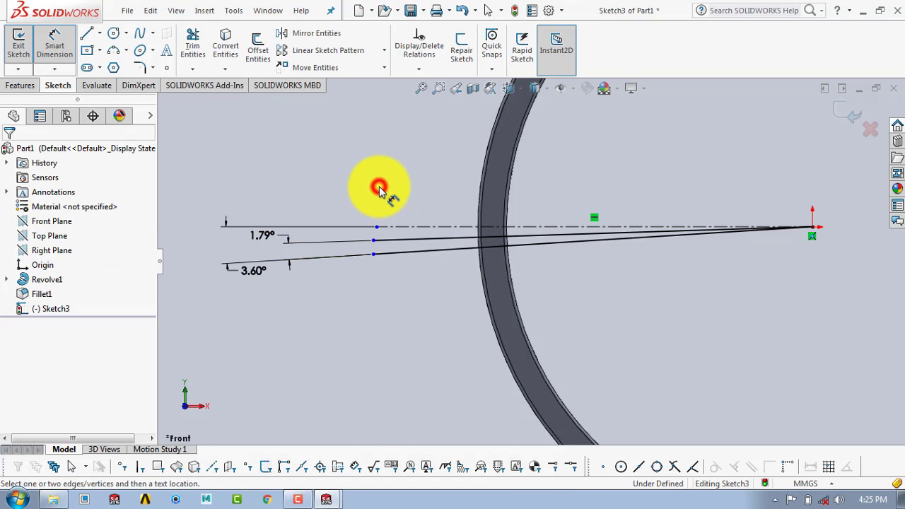
Step: Change the wedge angle dimension from 1.79° to 7.19°
{"action": "double_click", "coordinate": [259, 236]}
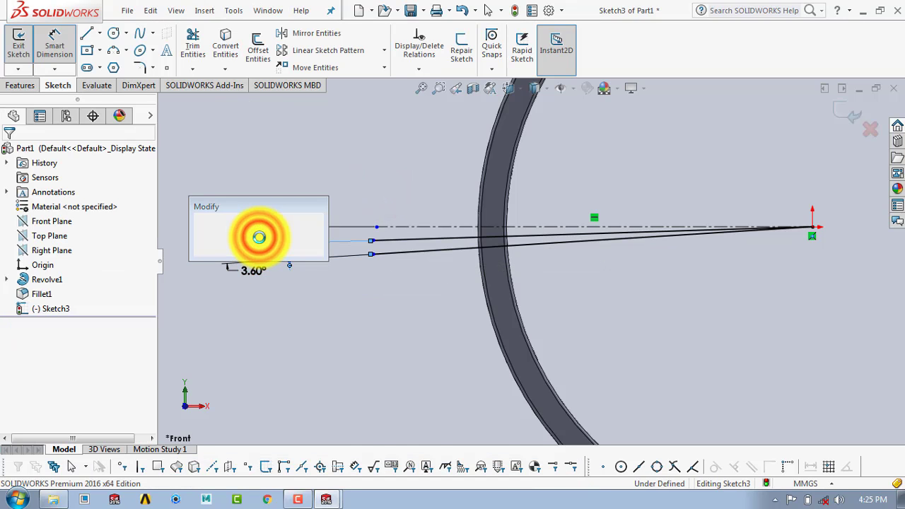
{"action": "type", "text": "7.19"}
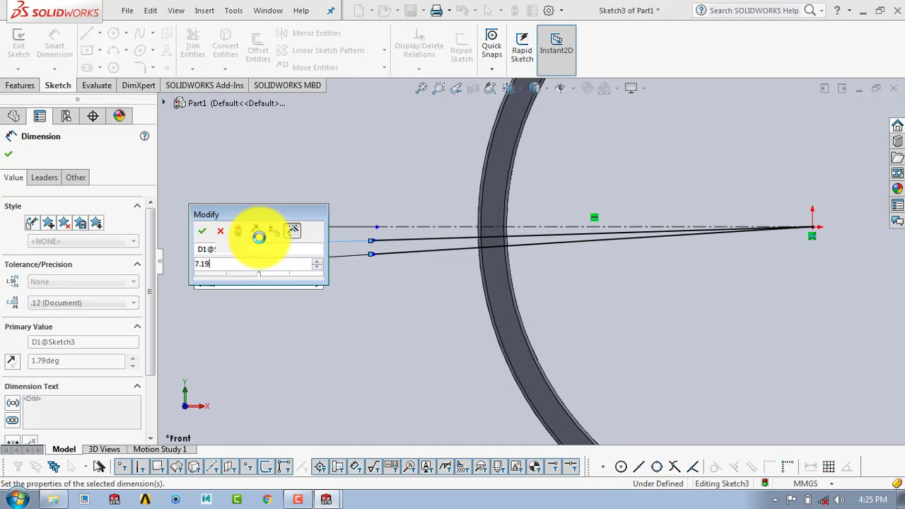
{"action": "key", "text": "Return"}
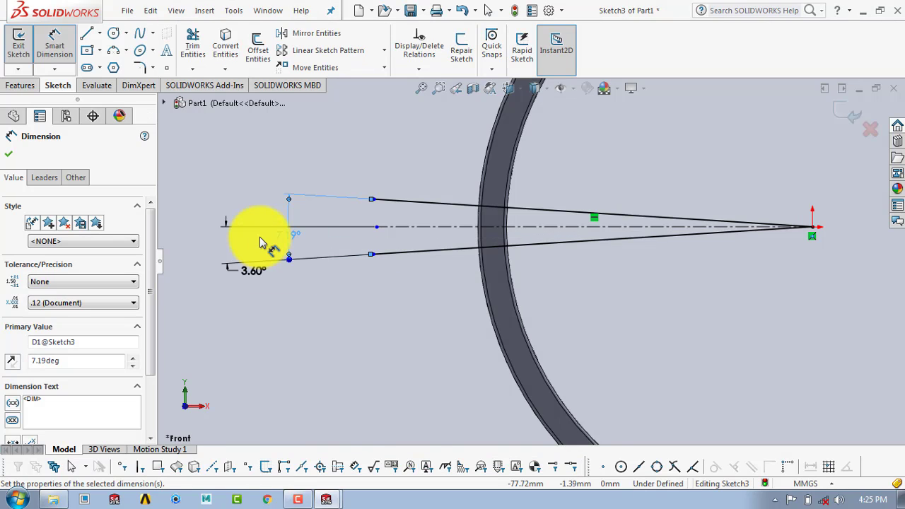
{"action": "left_click", "coordinate": [7, 154]}
{"action": "left_click", "coordinate": [86, 33]}
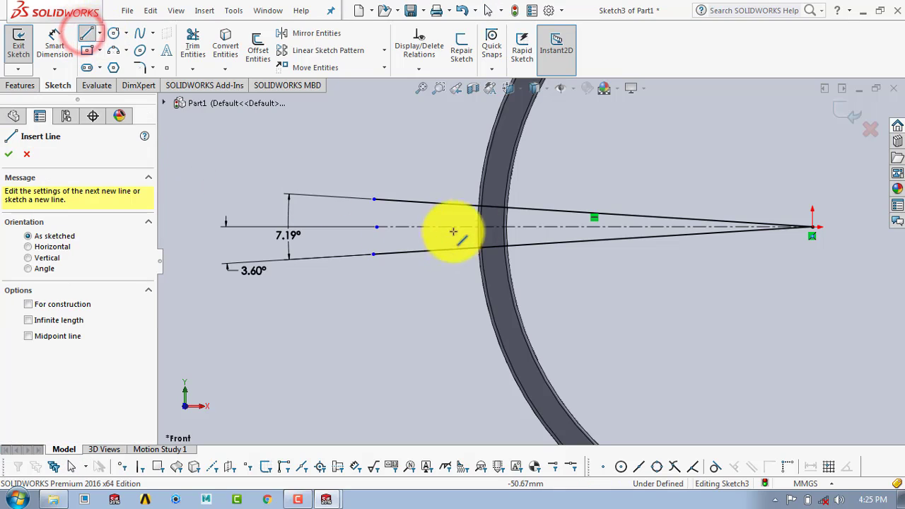
Step: Draw two vertical lines bridging the upper and lower angled lines across the ring
{"action": "scroll", "coordinate": [517, 210], "scroll_direction": "down", "scroll_amount": 5}
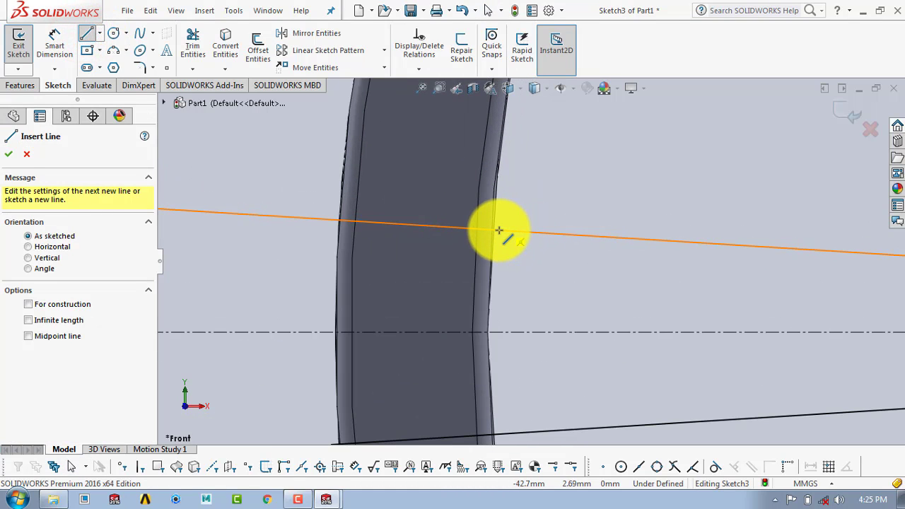
{"action": "left_click", "coordinate": [498, 231]}
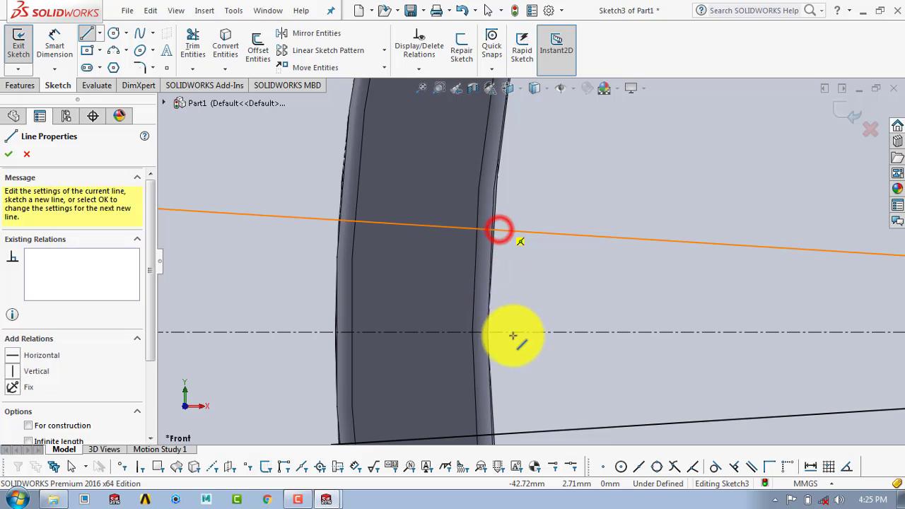
{"action": "left_click", "coordinate": [506, 433]}
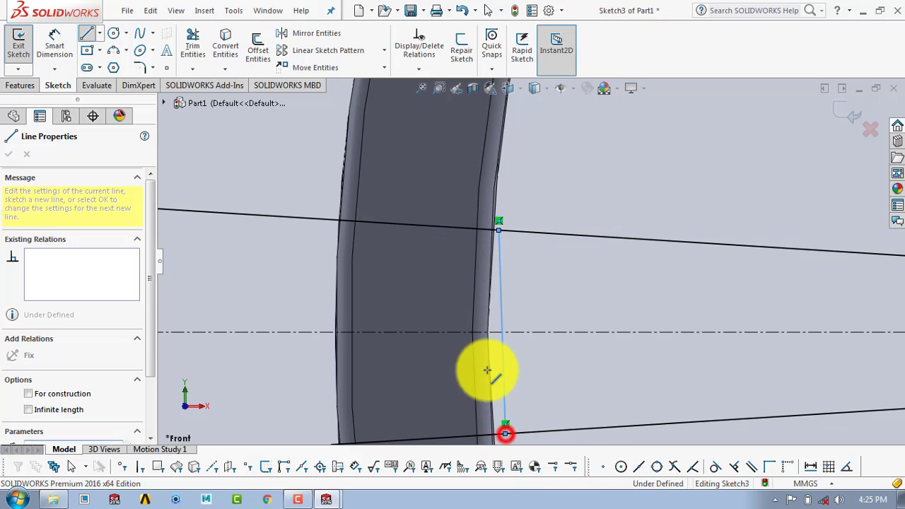
{"action": "left_click", "coordinate": [86, 33]}
{"action": "left_click", "coordinate": [297, 217]}
{"action": "key", "text": "z"}
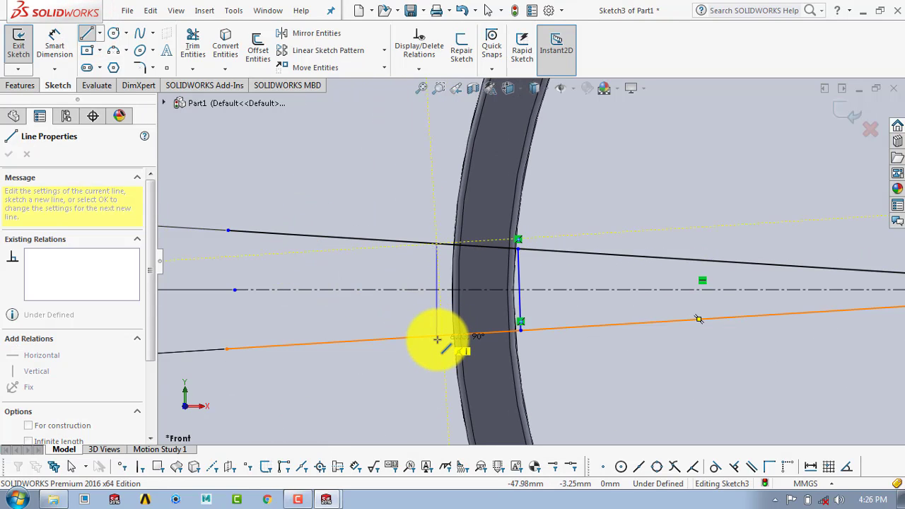
{"action": "left_click", "coordinate": [437, 338]}
{"action": "key", "text": "Escape"}
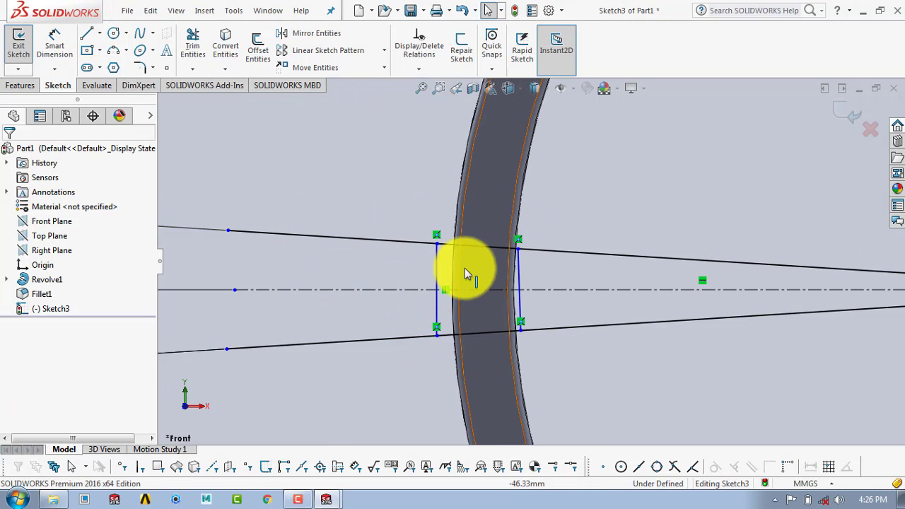
Step: Power-trim the wedge lines beyond the outer vertical line, leaving a closed four-sided outline
{"action": "left_click", "coordinate": [192, 46]}
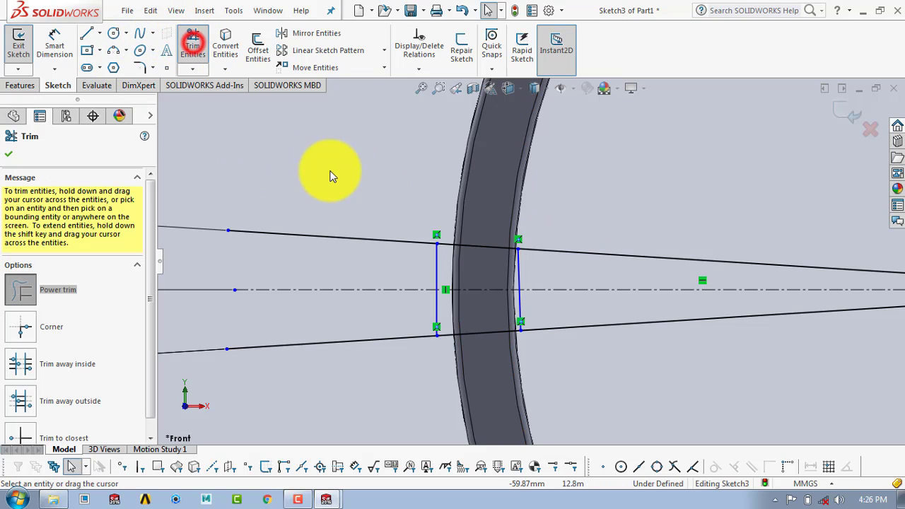
{"action": "left_click", "coordinate": [323, 183]}
{"action": "left_click_drag", "start_coordinate": [622, 194], "coordinate": [627, 338]}
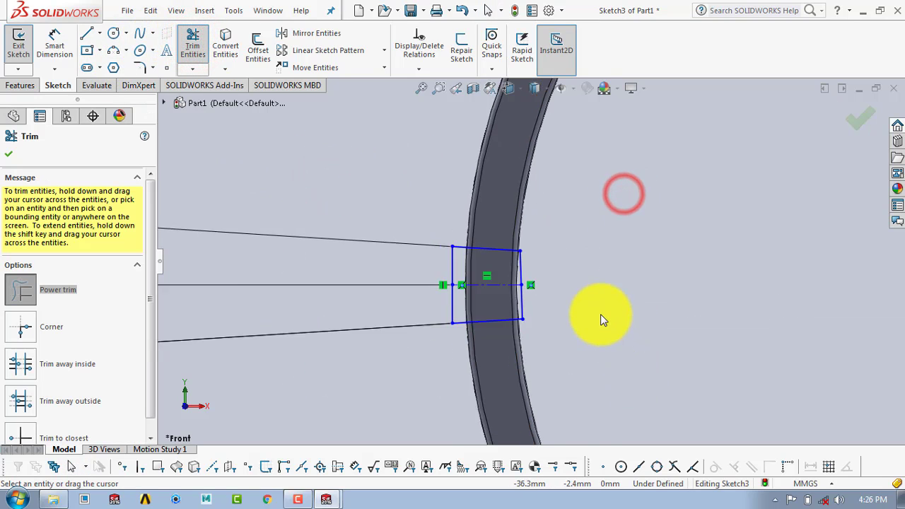
{"action": "scroll", "coordinate": [601, 314], "scroll_direction": "up", "scroll_amount": 5}
{"action": "scroll", "coordinate": [539, 266], "scroll_direction": "down", "scroll_amount": 6}
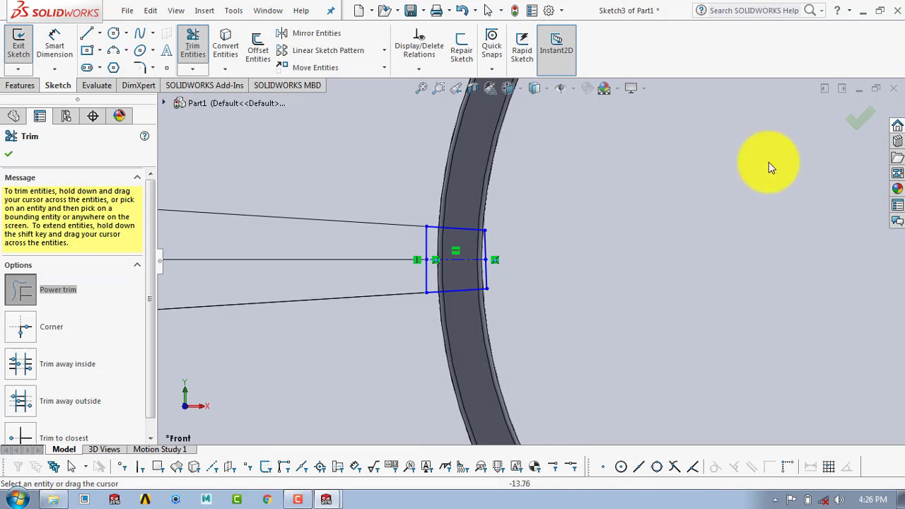
{"action": "left_click", "coordinate": [9, 153]}
{"action": "left_click", "coordinate": [602, 214]}
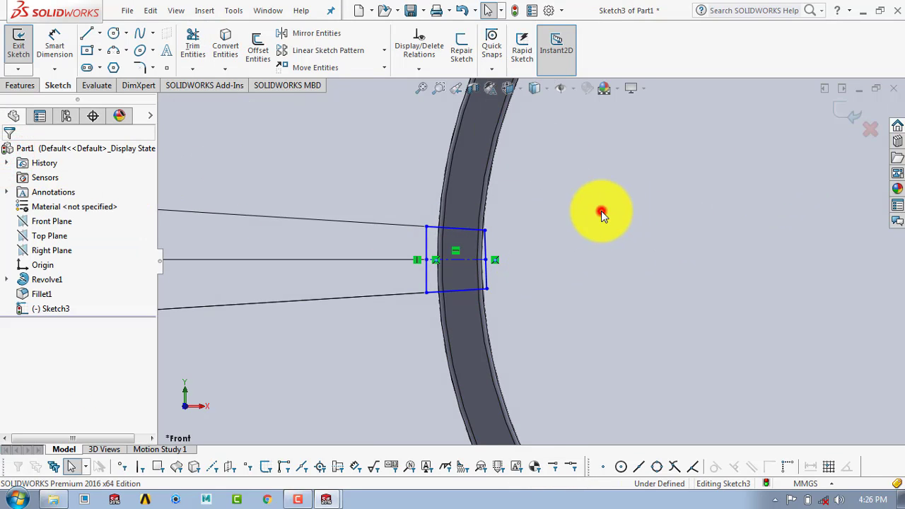
{"action": "left_click", "coordinate": [113, 33]}
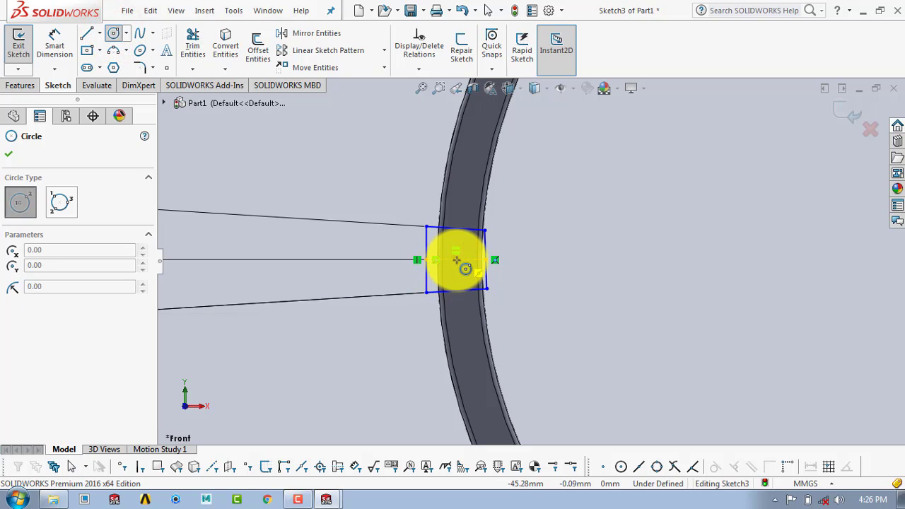
Step: Draw a circle inside the four-sided profile and dimension it to Ø2 mm
{"action": "left_click", "coordinate": [457, 261]}
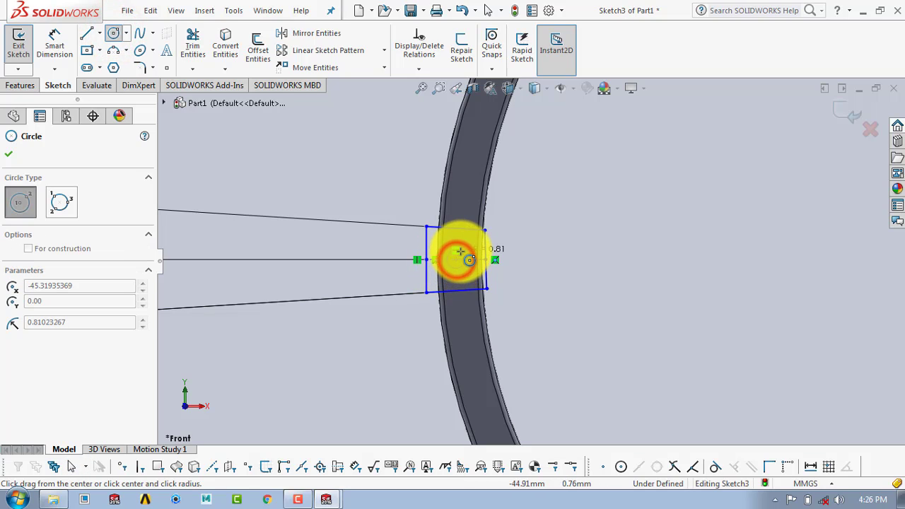
{"action": "left_click", "coordinate": [460, 253]}
{"action": "key", "text": "Escape"}
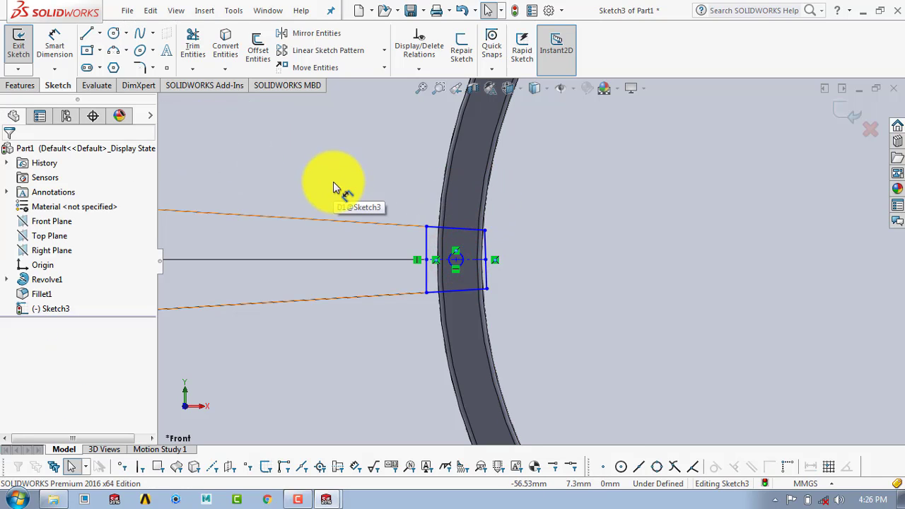
{"action": "left_click", "coordinate": [65, 42]}
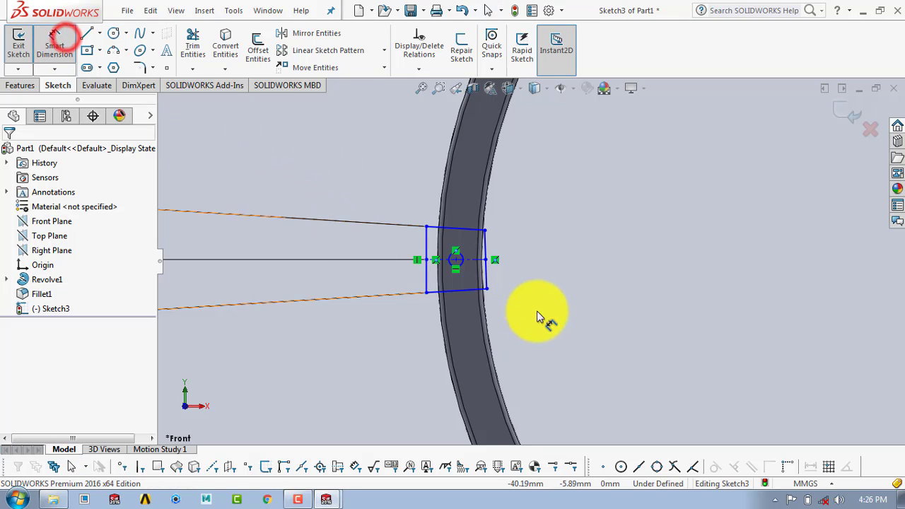
{"action": "left_click", "coordinate": [463, 260]}
{"action": "left_click", "coordinate": [530, 256]}
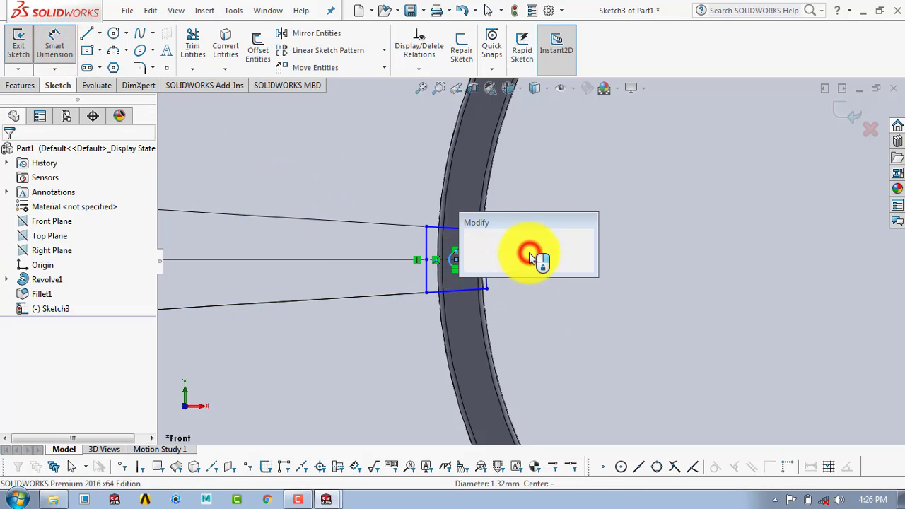
{"action": "type", "text": "2.00mm"}
{"action": "key", "text": "Return"}
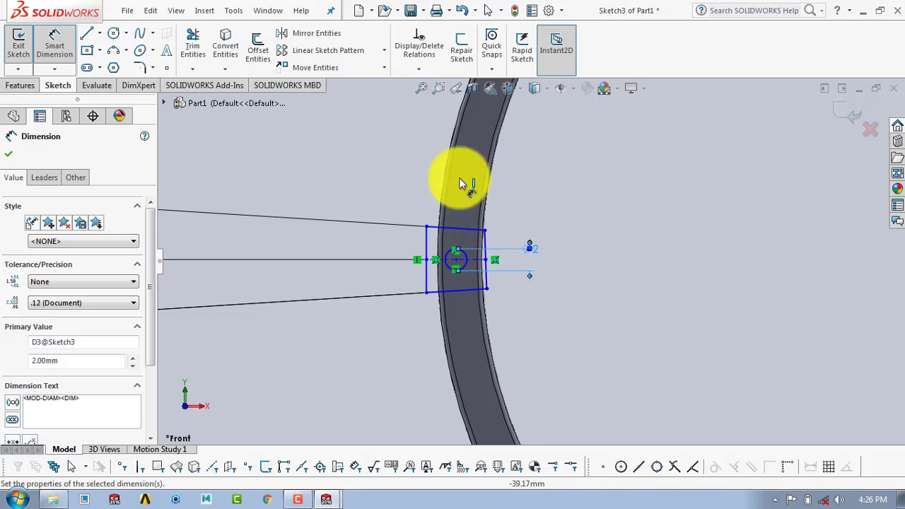
Step: Select the 7.19° angle dimension and the circle's centre point
{"action": "left_click", "coordinate": [334, 180]}
{"action": "scroll", "coordinate": [480, 238], "scroll_direction": "up", "scroll_amount": 3}
{"action": "scroll", "coordinate": [523, 247], "scroll_direction": "up", "scroll_amount": 2}
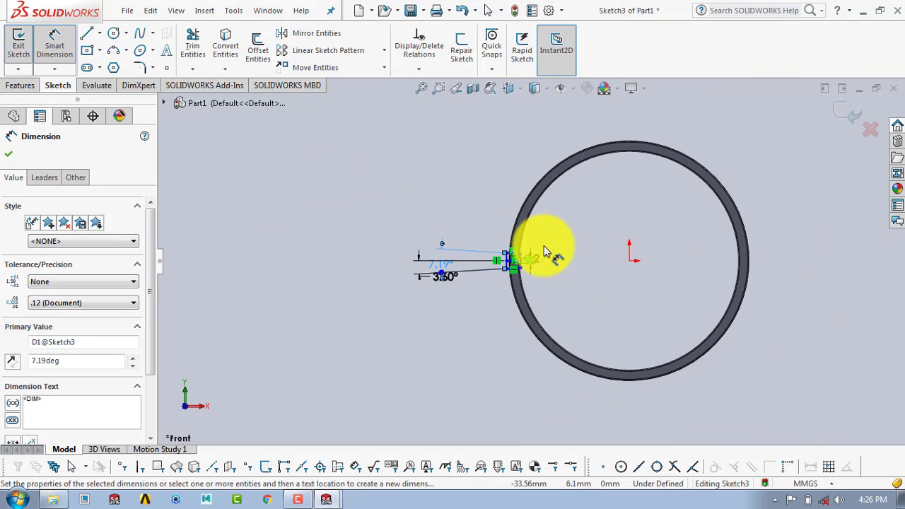
{"action": "scroll", "coordinate": [495, 276], "scroll_direction": "down", "scroll_amount": 10}
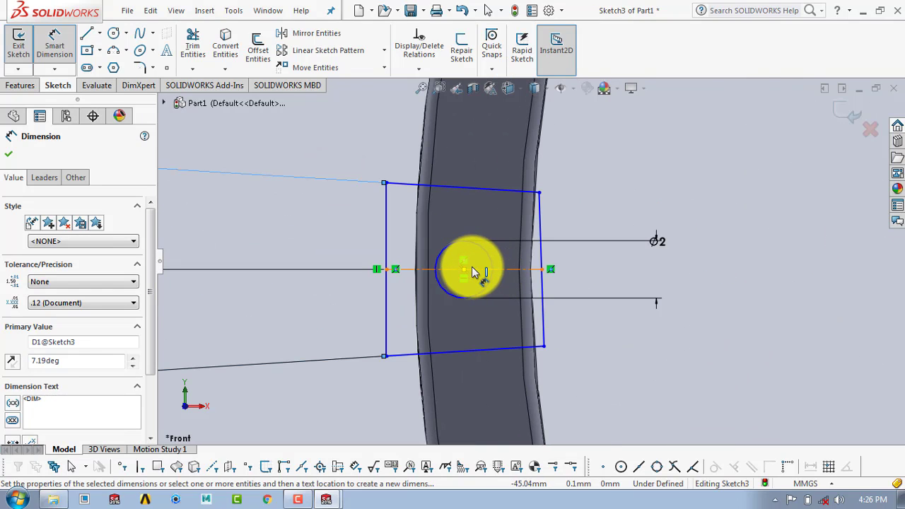
{"action": "left_click", "coordinate": [470, 272]}
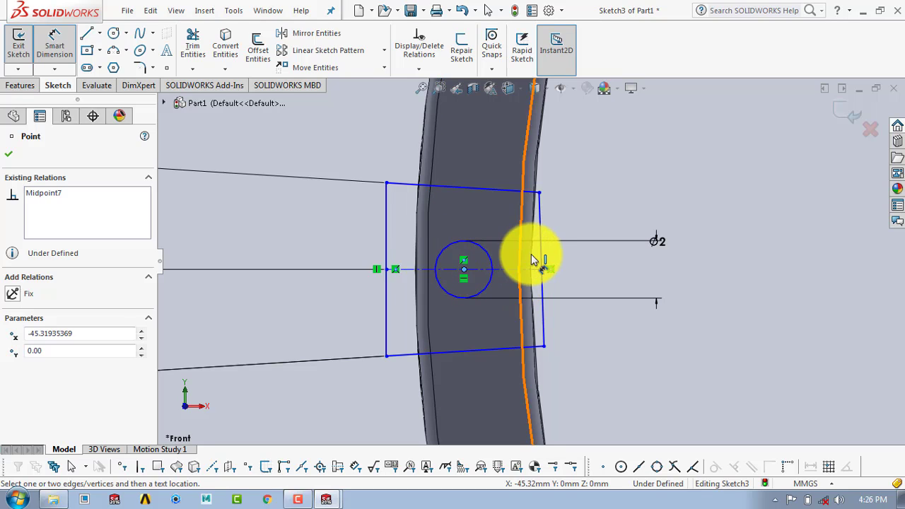
Step: Dimension the circle centre 45 mm horizontally from the ring edge
{"action": "left_click", "coordinate": [51, 43]}
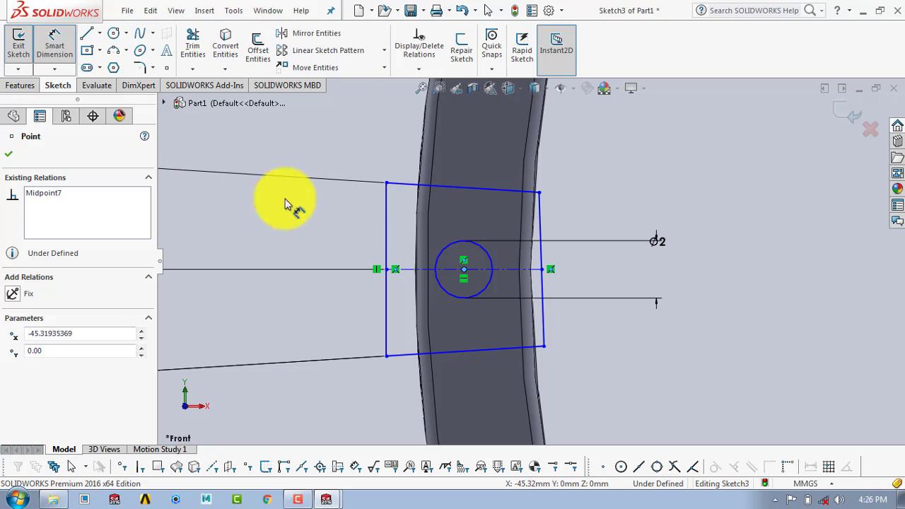
{"action": "left_click", "coordinate": [525, 168]}
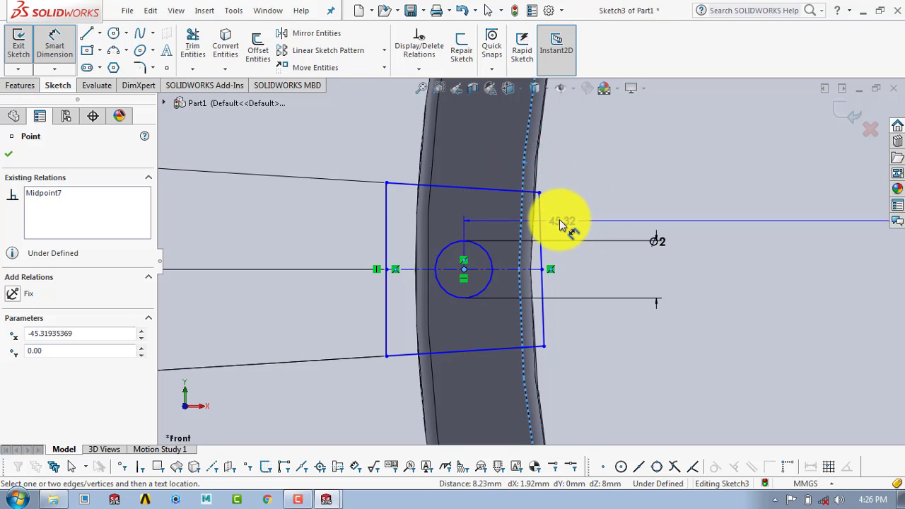
{"action": "scroll", "coordinate": [559, 221], "scroll_direction": "up", "scroll_amount": 3}
{"action": "scroll", "coordinate": [560, 225], "scroll_direction": "up", "scroll_amount": 2}
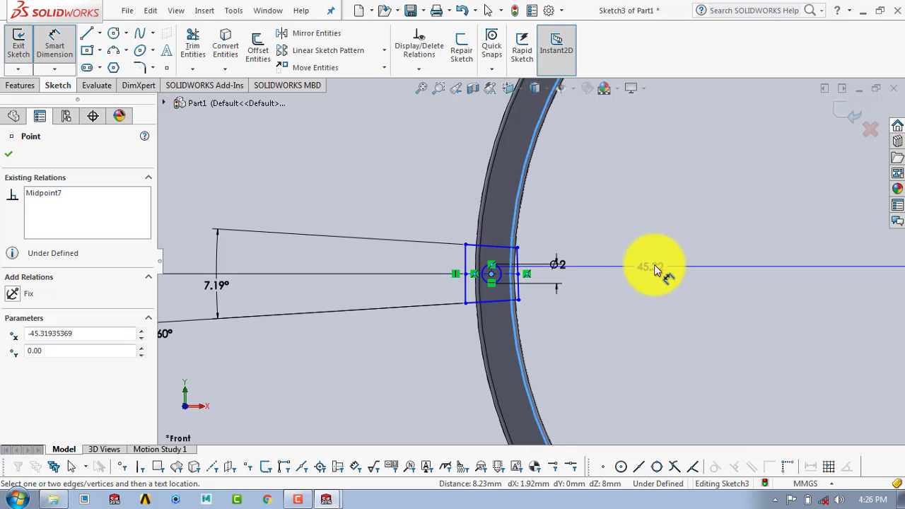
{"action": "left_click", "coordinate": [665, 253]}
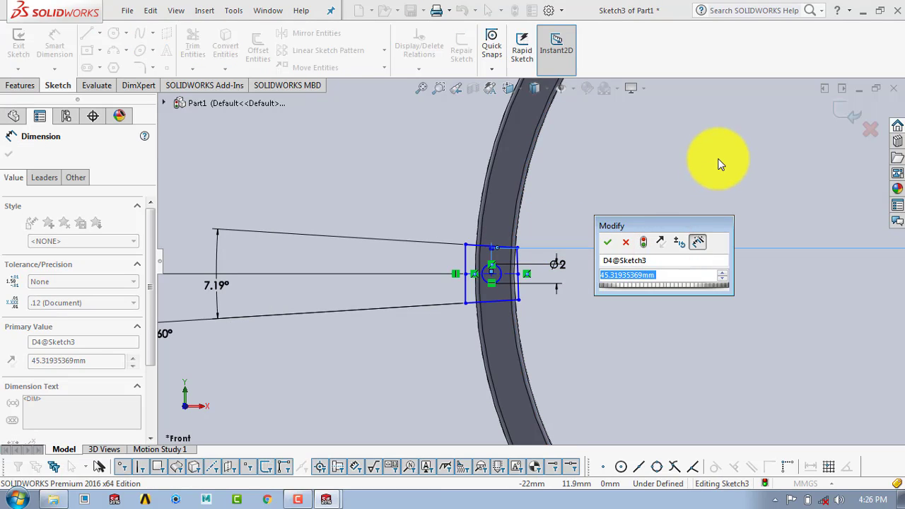
{"action": "type", "text": "45"}
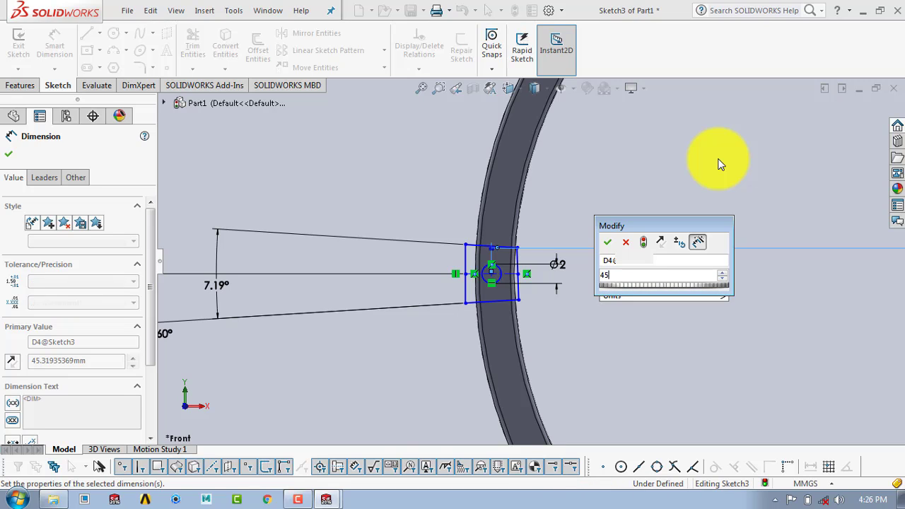
{"action": "key", "text": "Return"}
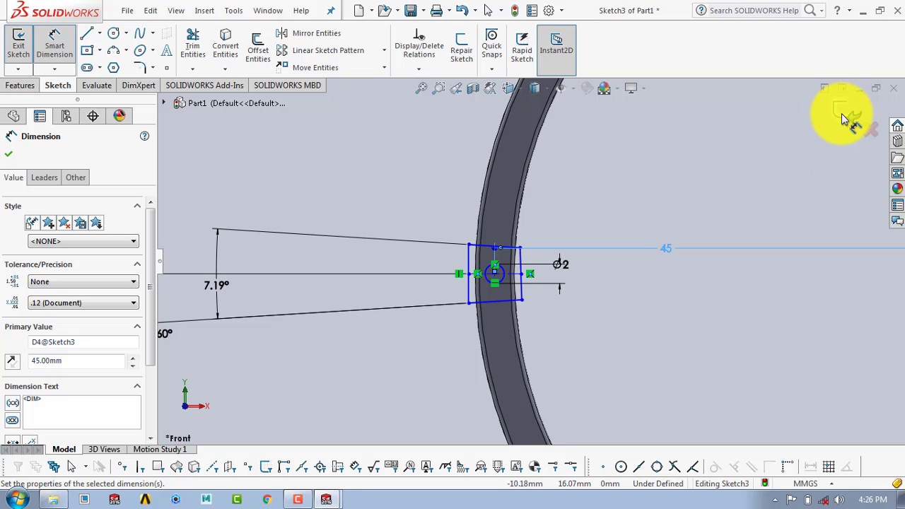
{"action": "left_click", "coordinate": [8, 154]}
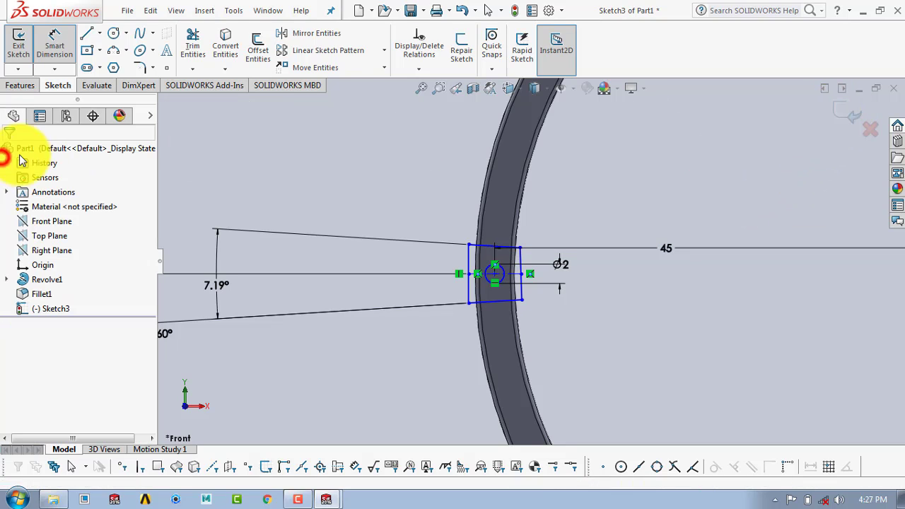
Step: Exit Sketch3 and set up an Extruded Cut previewing 10.00 mm Blind
{"action": "left_click", "coordinate": [854, 120]}
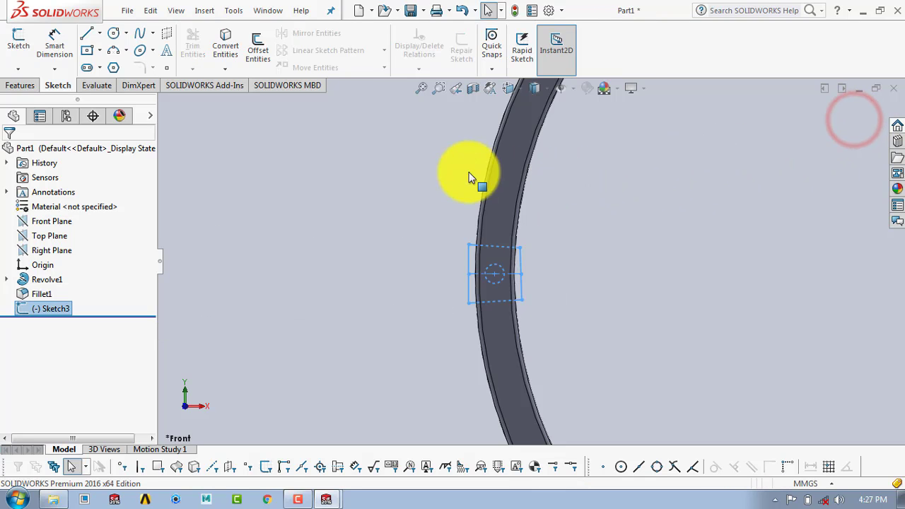
{"action": "key", "text": "f"}
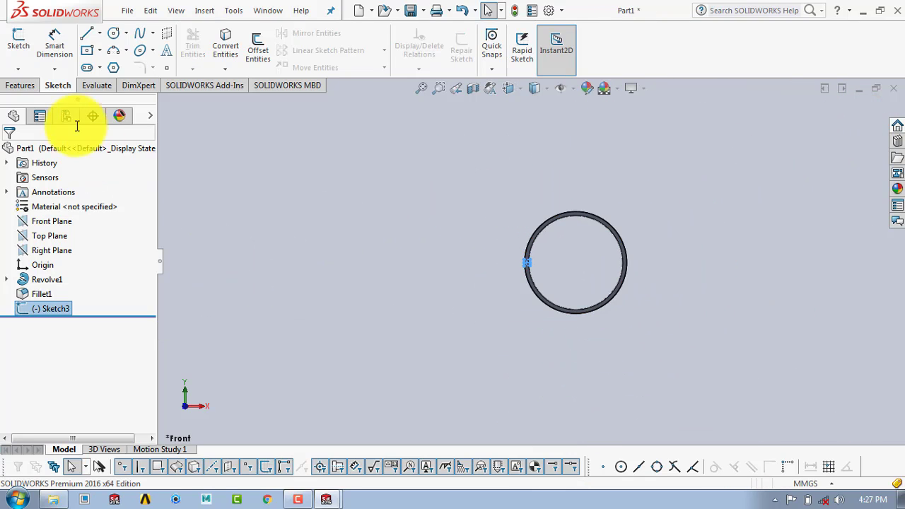
{"action": "left_click", "coordinate": [31, 90]}
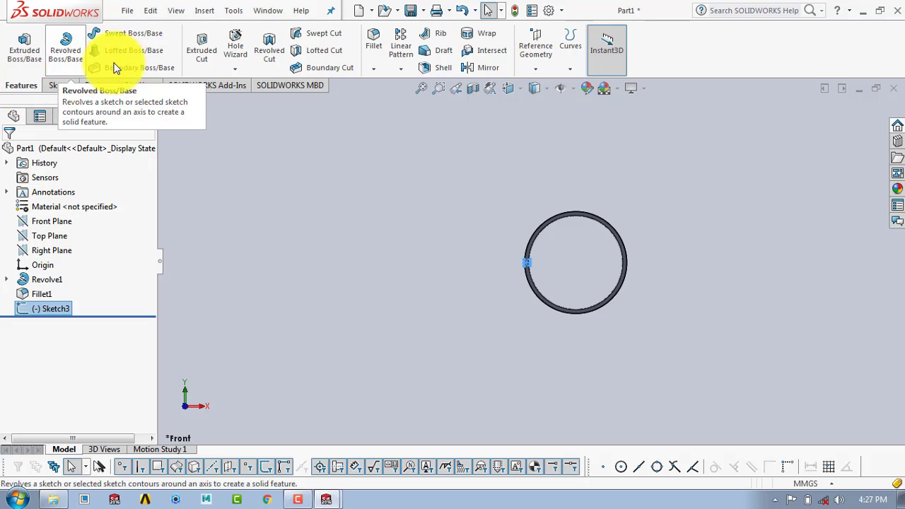
{"action": "left_click", "coordinate": [209, 48]}
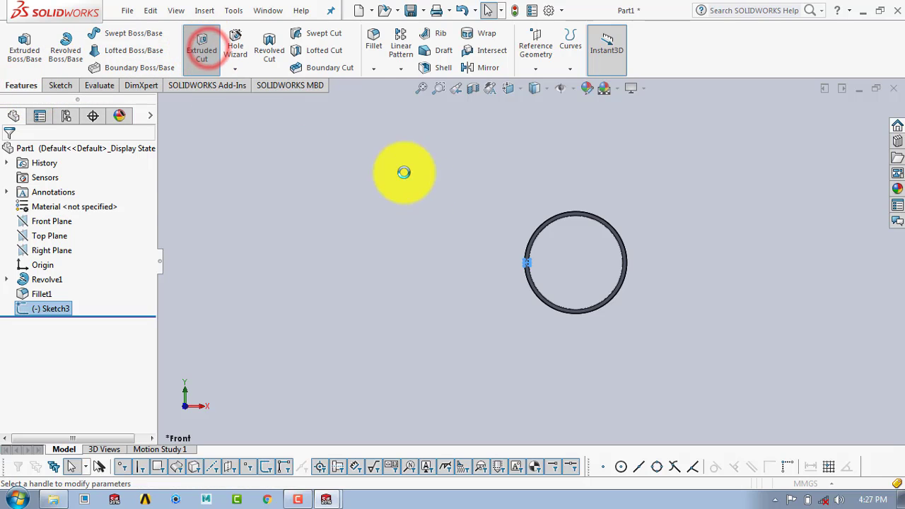
{"action": "middle_click_drag", "start_coordinate": [545, 193], "coordinate": [495, 259]}
{"action": "scroll", "coordinate": [495, 259], "scroll_direction": "down", "scroll_amount": 3}
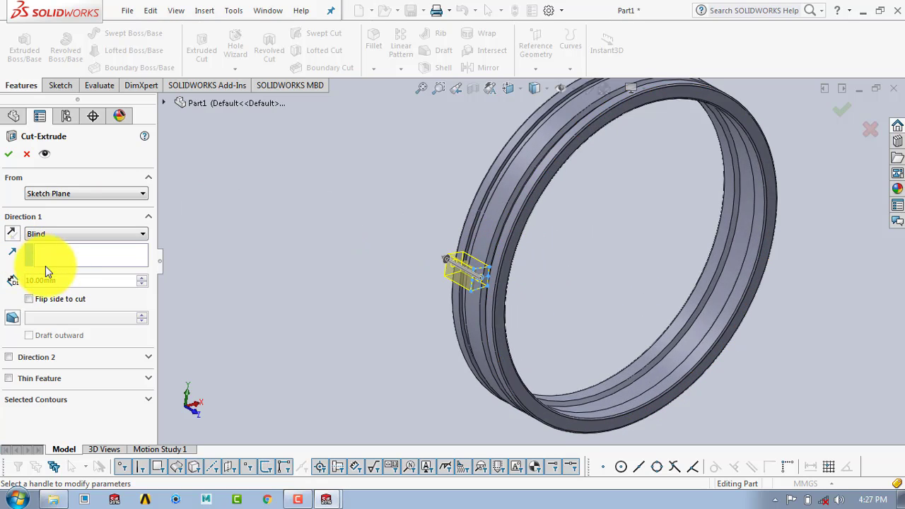
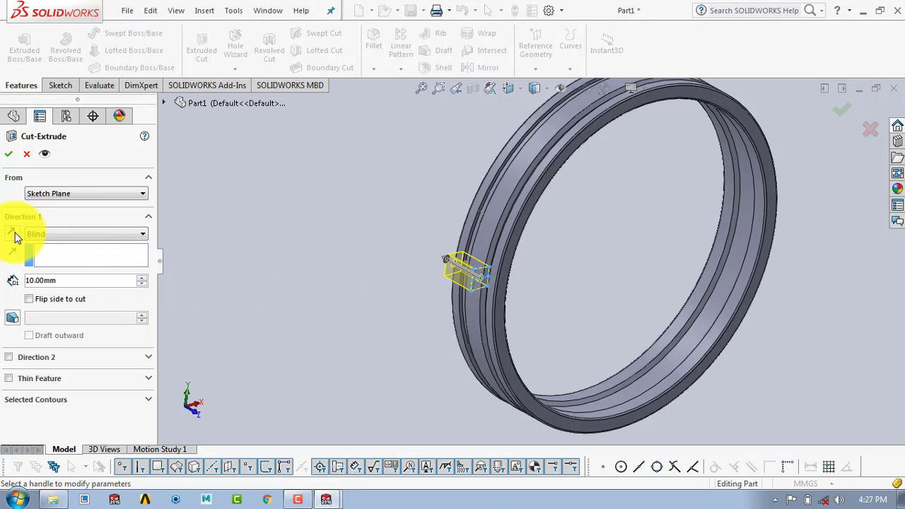
Step: Cut the slot into the ring 11.52 mm deep with a Mid Plane end condition
{"action": "left_click", "coordinate": [75, 281]}
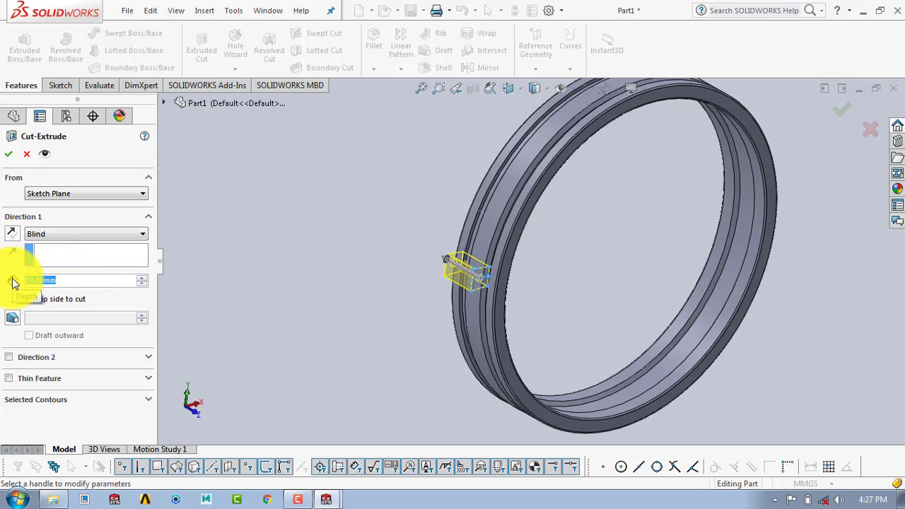
{"action": "type", "text": "11.52"}
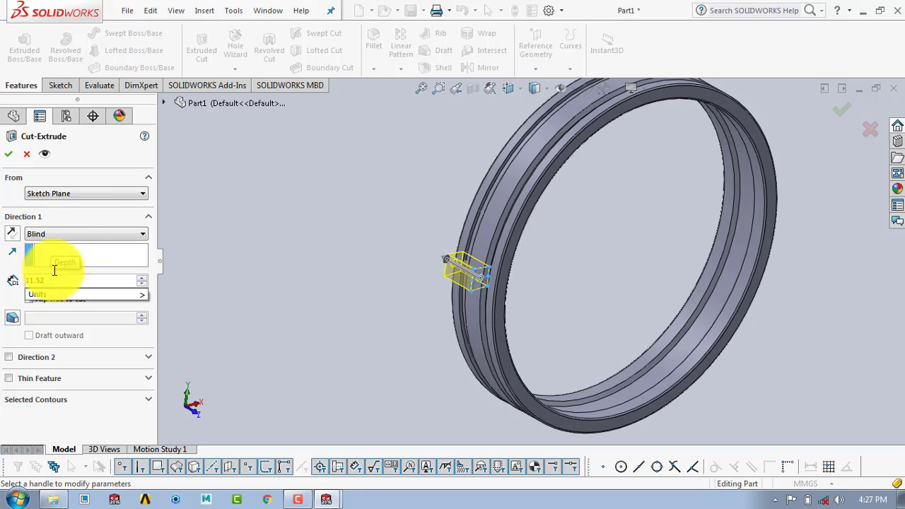
{"action": "left_click", "coordinate": [80, 235]}
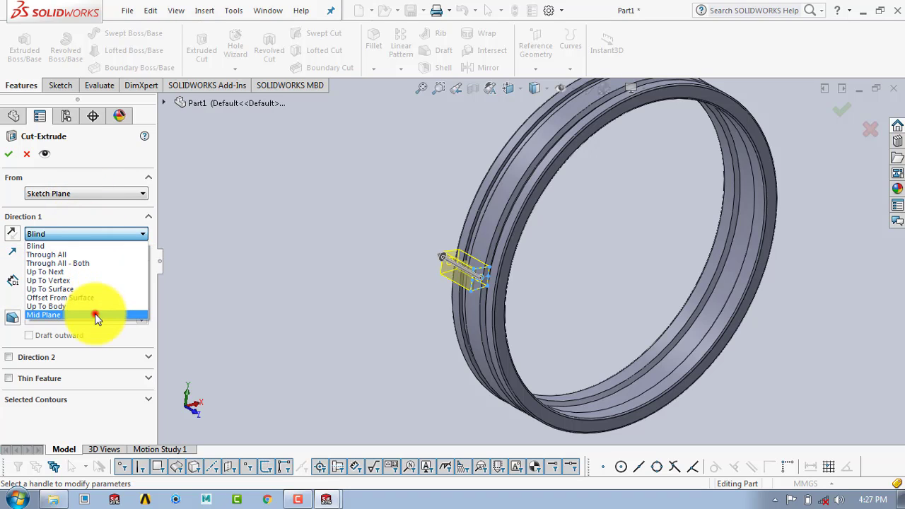
{"action": "left_click", "coordinate": [95, 313]}
{"action": "middle_click_drag", "start_coordinate": [343, 262], "coordinate": [410, 299]}
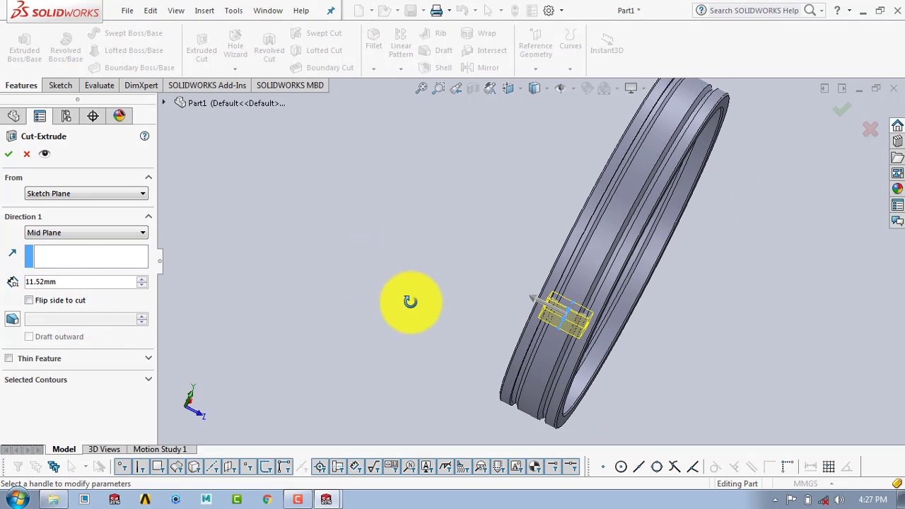
{"action": "left_click", "coordinate": [7, 155]}
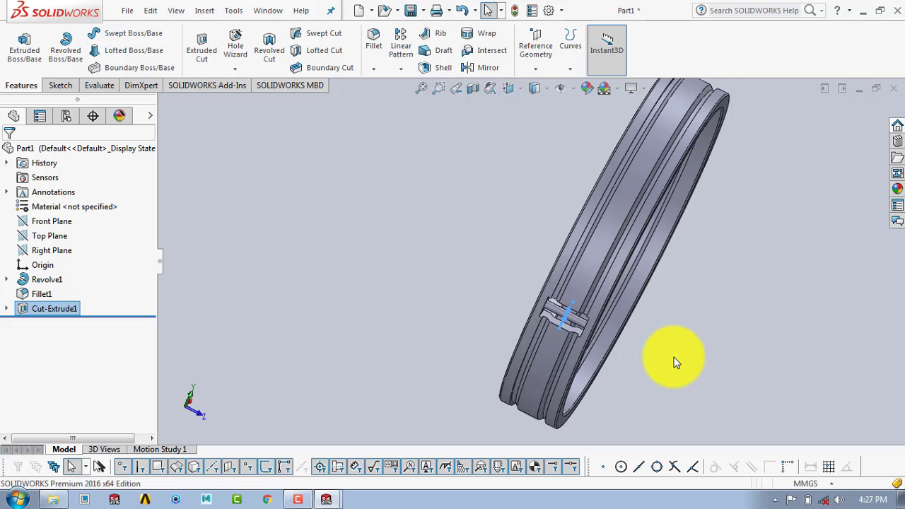
{"action": "middle_click_drag", "start_coordinate": [675, 363], "coordinate": [594, 290]}
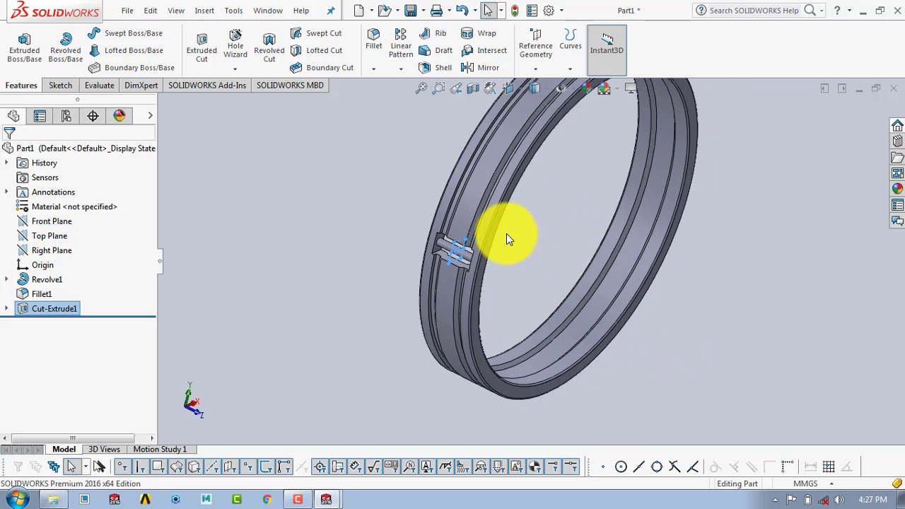
Step: Circularly pattern Cut-Extrude1 36 times, equally spaced, about the ring's cylindrical face
{"action": "left_click", "coordinate": [398, 70]}
{"action": "left_click", "coordinate": [410, 97]}
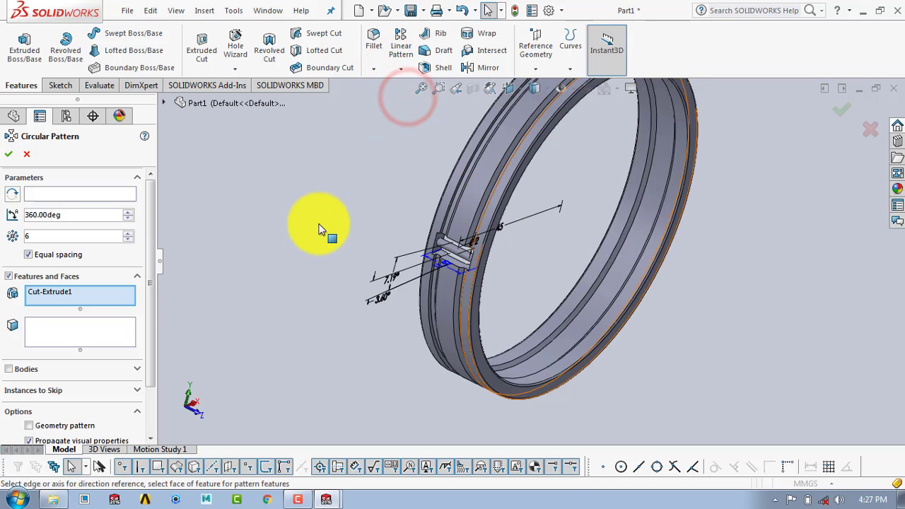
{"action": "left_click", "coordinate": [38, 195]}
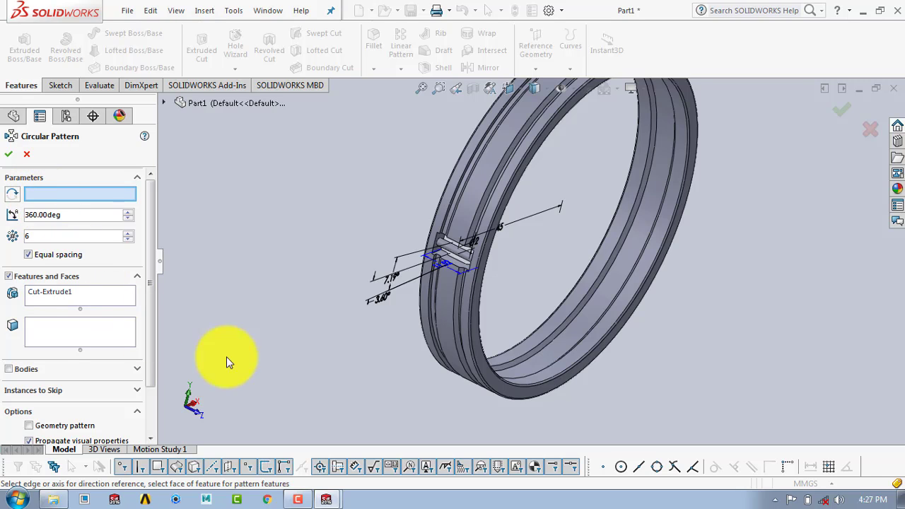
{"action": "left_click", "coordinate": [466, 205]}
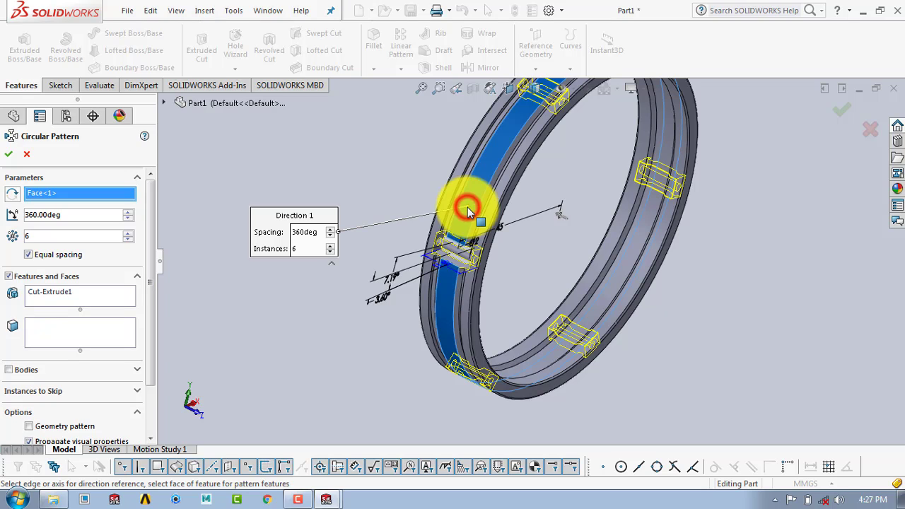
{"action": "left_click", "coordinate": [42, 237]}
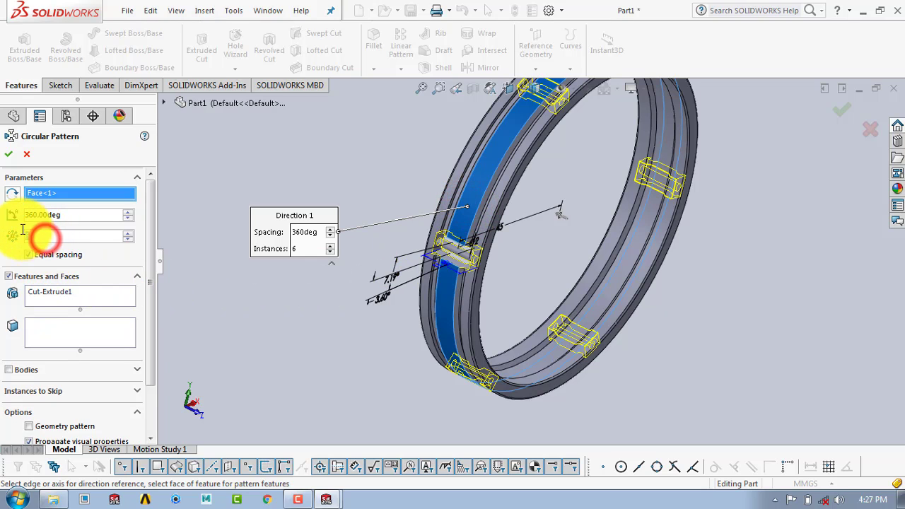
{"action": "type", "text": "36"}
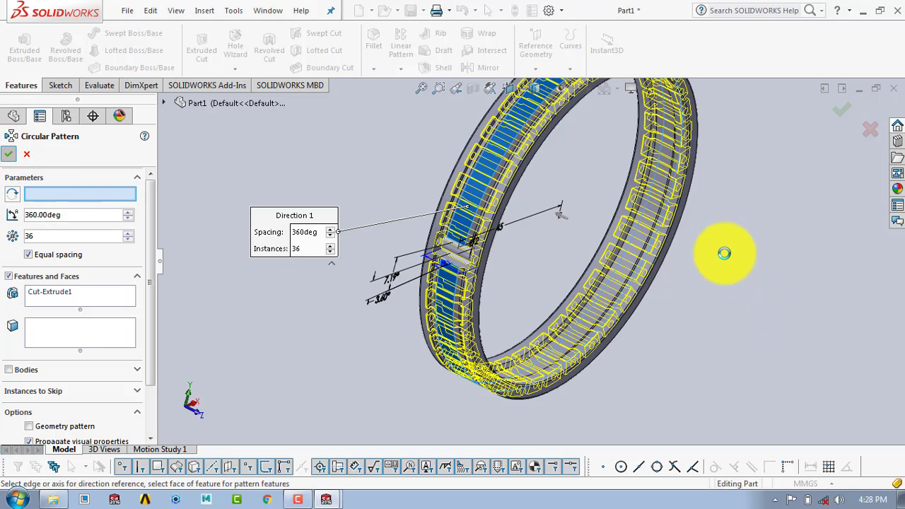
{"action": "right_click", "coordinate": [724, 253]}
{"action": "left_click", "coordinate": [723, 268]}
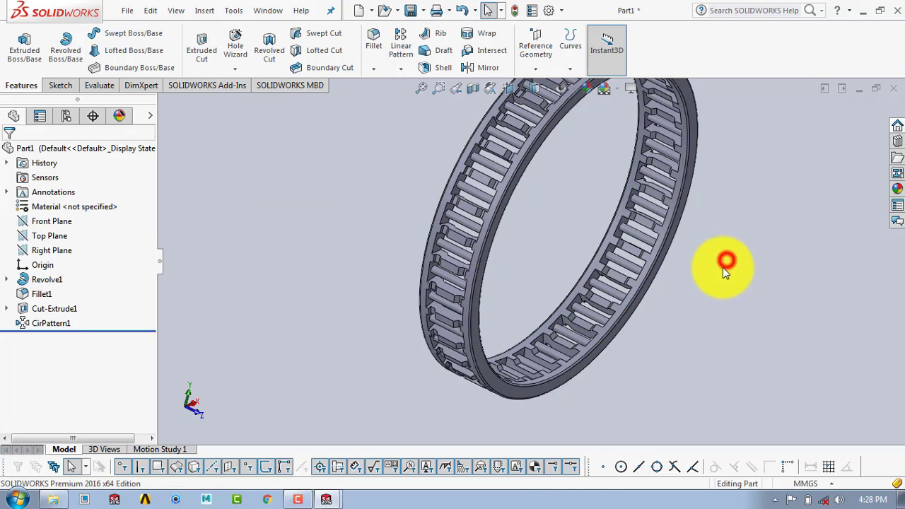
{"action": "scroll", "coordinate": [710, 281], "scroll_direction": "up", "scroll_amount": 2}
{"action": "middle_click_drag", "start_coordinate": [710, 281], "coordinate": [566, 240]}
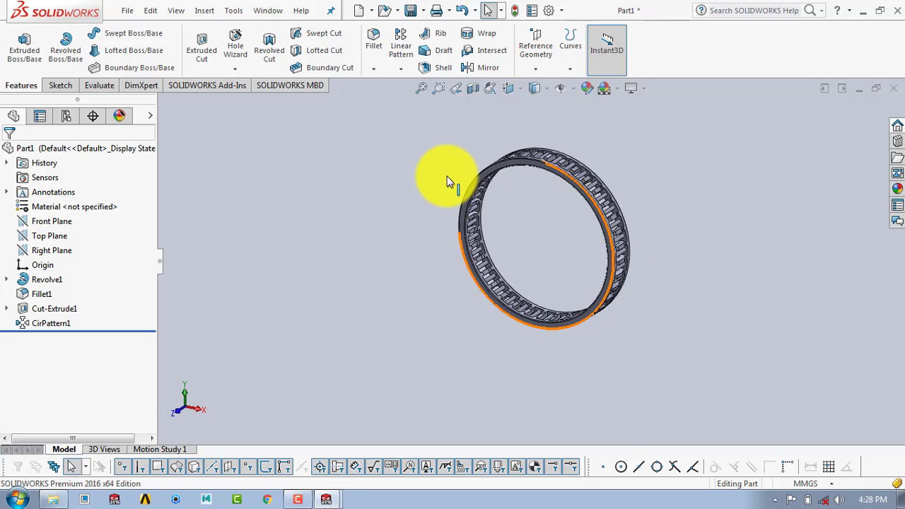
Step: Save the slotted part as 'inner ring' in the Desktop needle roller bearing folder
{"action": "left_click", "coordinate": [119, 10]}
{"action": "left_click", "coordinate": [182, 156]}
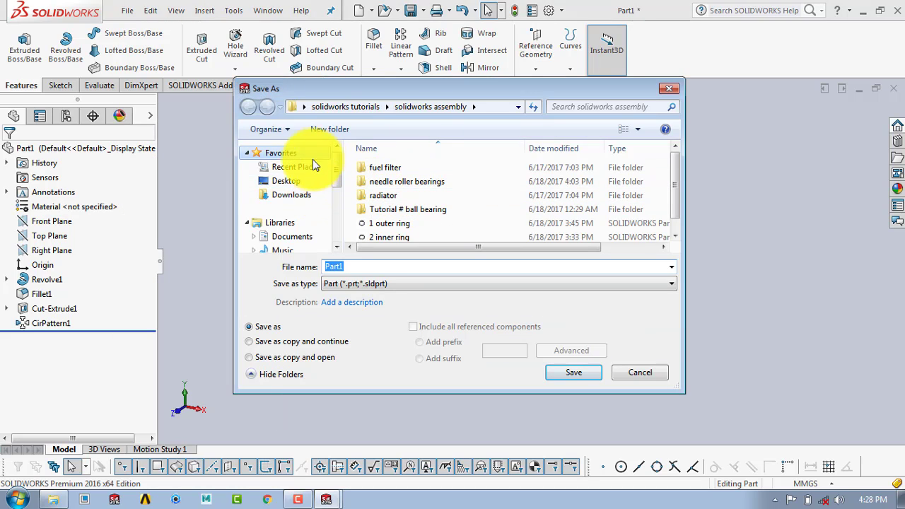
{"action": "left_click", "coordinate": [283, 182]}
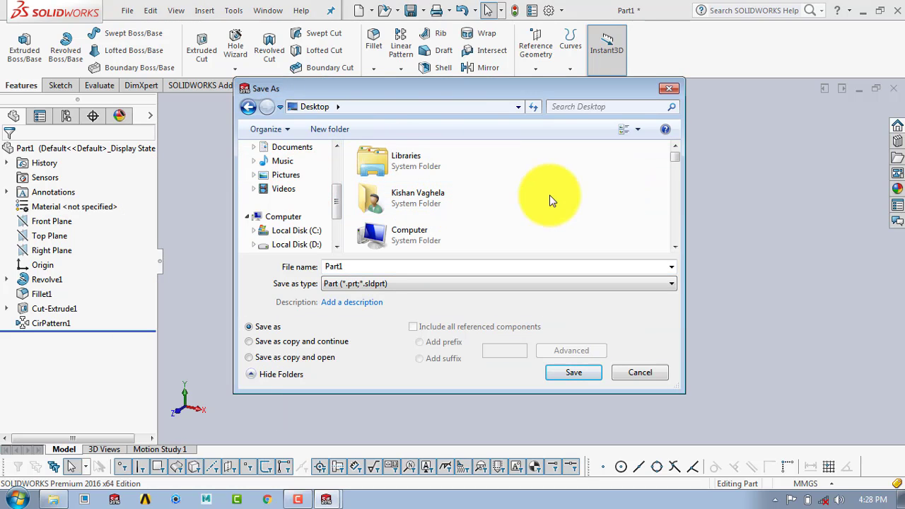
{"action": "scroll", "coordinate": [517, 197], "scroll_direction": "down", "scroll_amount": 8}
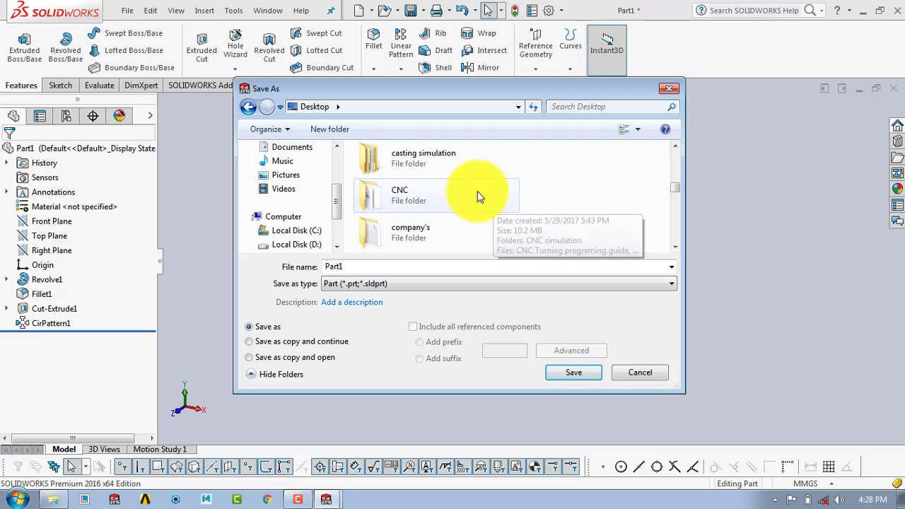
{"action": "scroll", "coordinate": [475, 192], "scroll_direction": "down", "scroll_amount": 10}
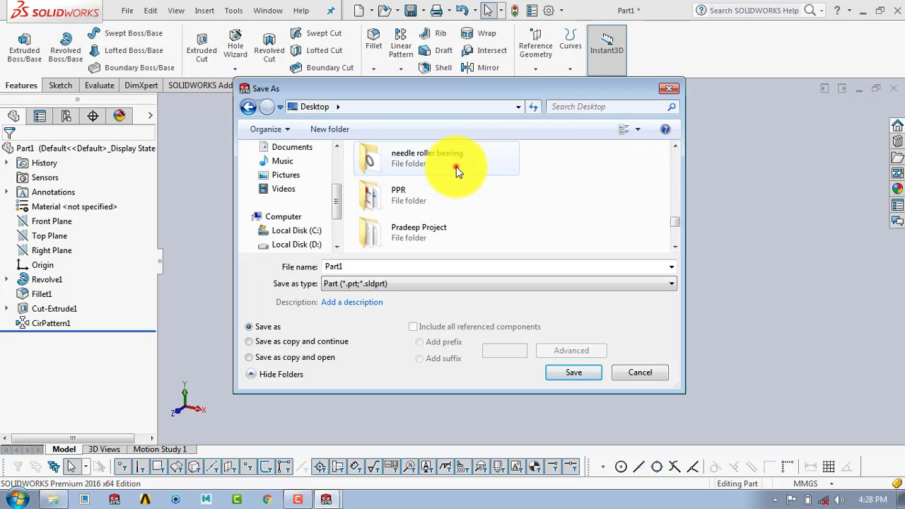
{"action": "double_click", "coordinate": [456, 170]}
{"action": "double_click", "coordinate": [415, 266]}
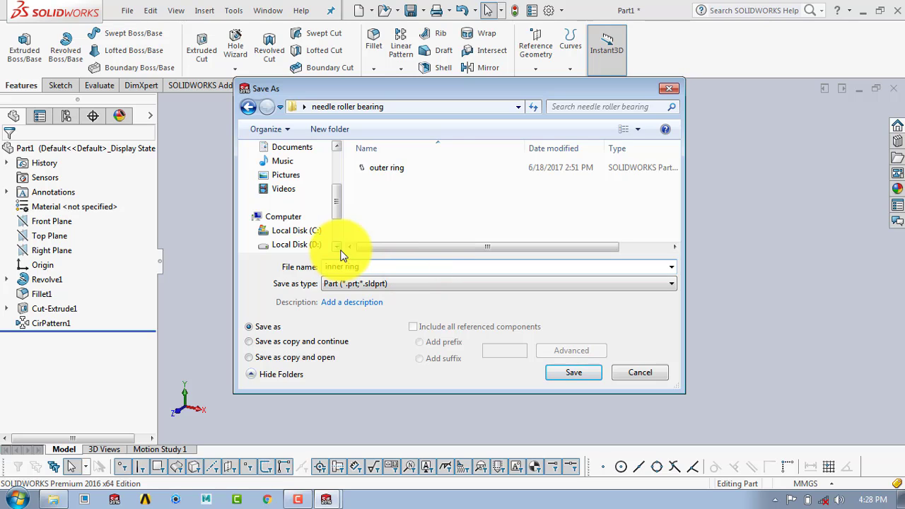
{"action": "left_click", "coordinate": [580, 372]}
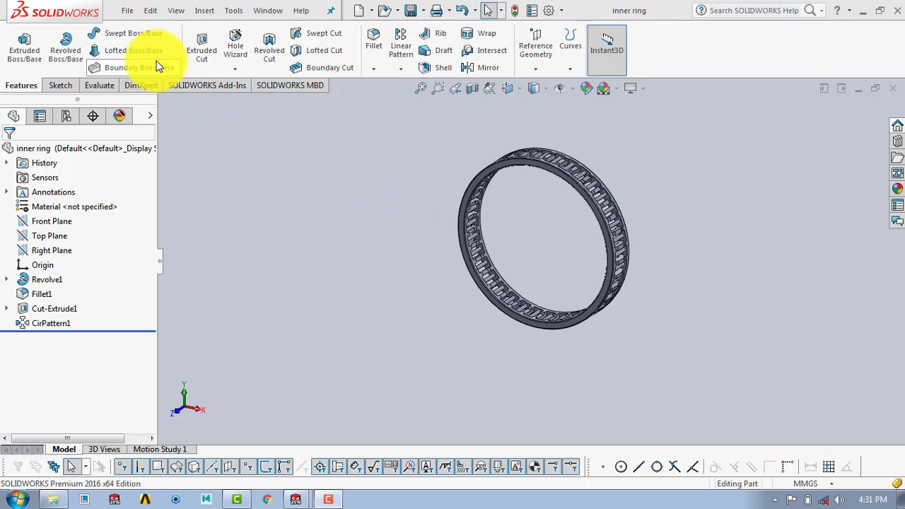
{"action": "left_click", "coordinate": [125, 10]}
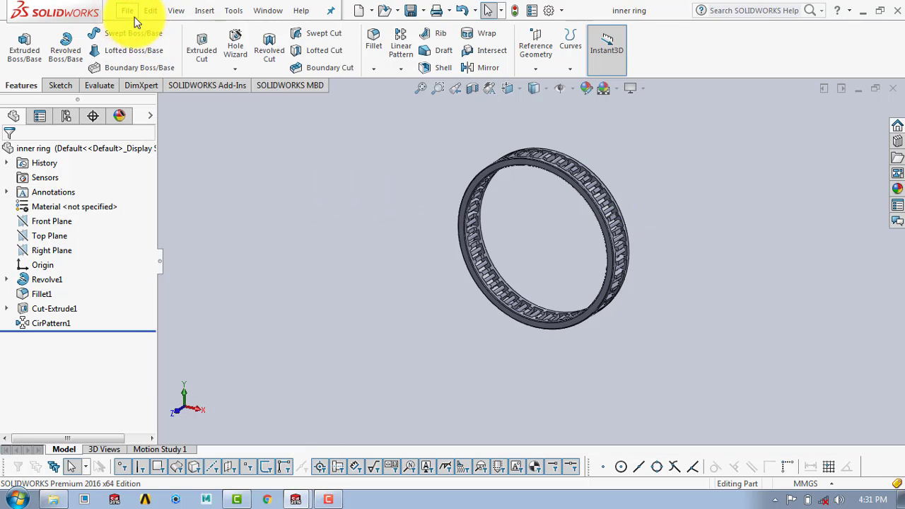
Step: Create a new part document and begin a sketch on its Top Plane
{"action": "left_click", "coordinate": [139, 29]}
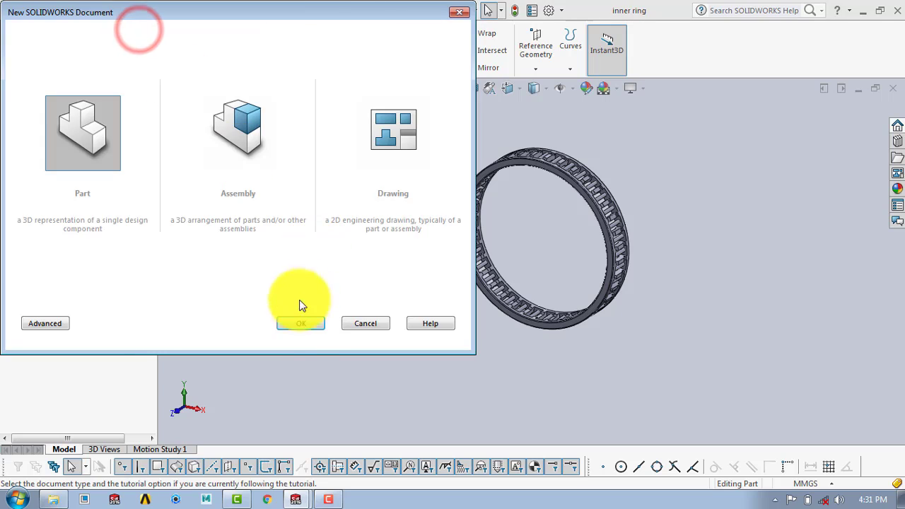
{"action": "left_click", "coordinate": [300, 322]}
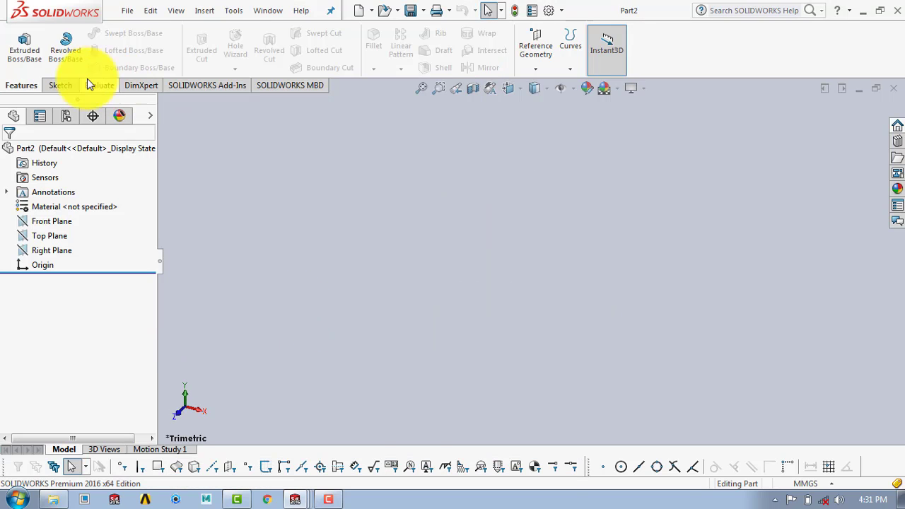
{"action": "left_click", "coordinate": [60, 85]}
{"action": "left_click", "coordinate": [21, 41]}
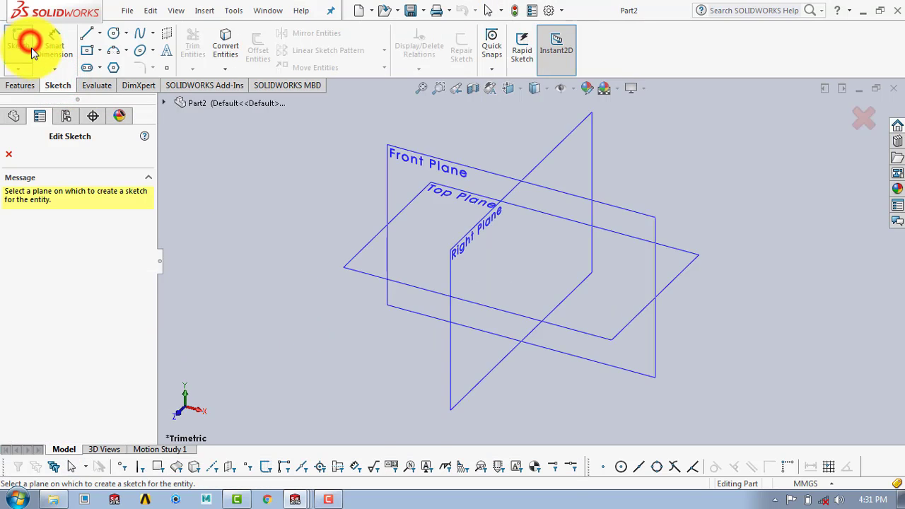
{"action": "left_click", "coordinate": [352, 273]}
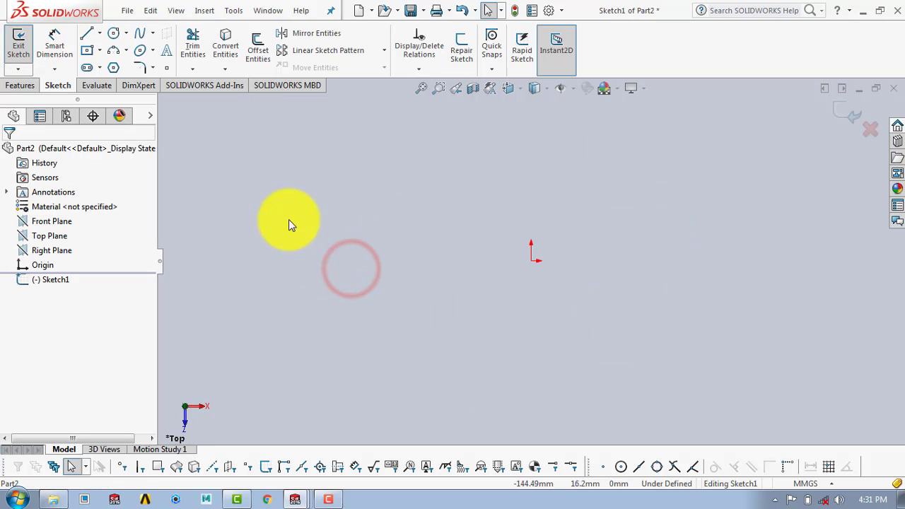
Step: Draw two concentric circles centred on the origin
{"action": "left_click", "coordinate": [113, 33]}
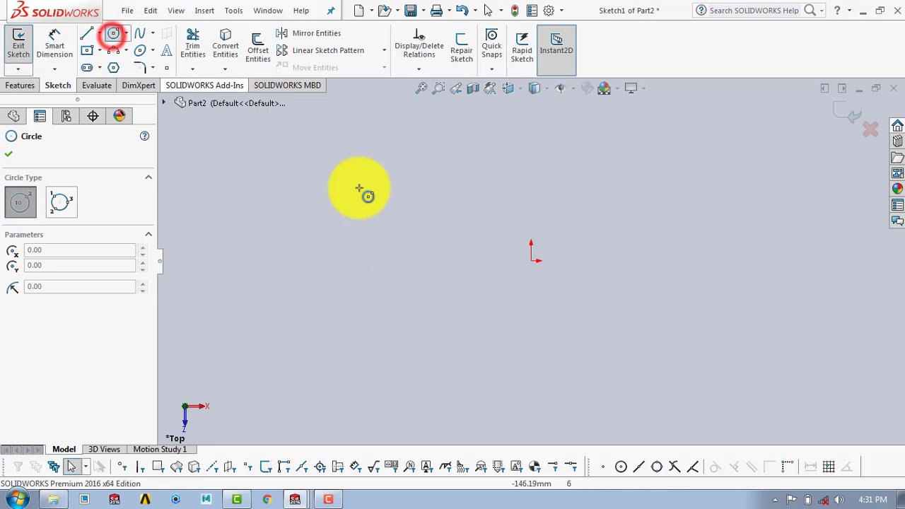
{"action": "left_click", "coordinate": [530, 260]}
{"action": "left_click", "coordinate": [552, 219]}
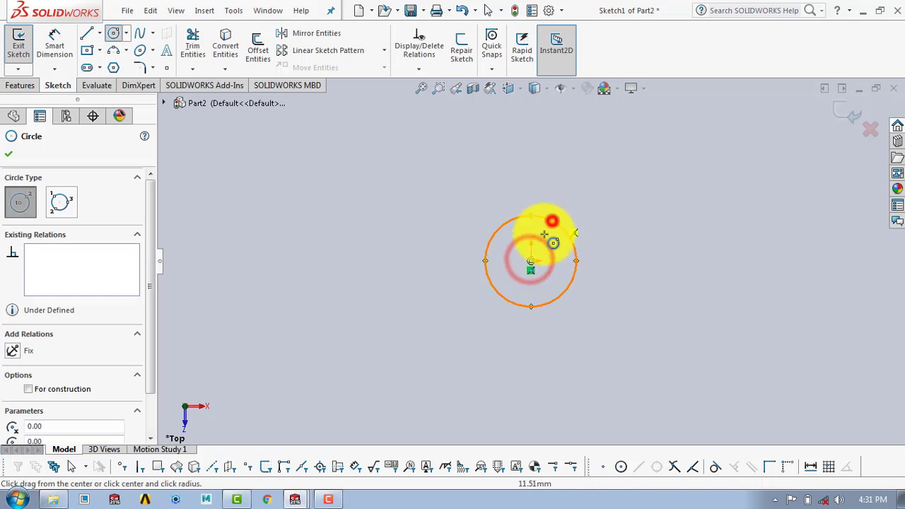
{"action": "left_click", "coordinate": [532, 261]}
{"action": "left_click", "coordinate": [541, 234]}
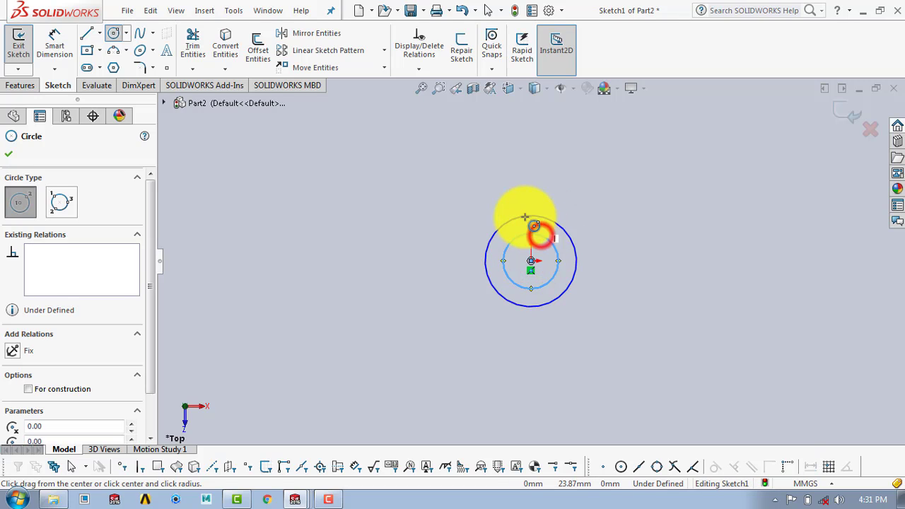
{"action": "key", "text": "Escape"}
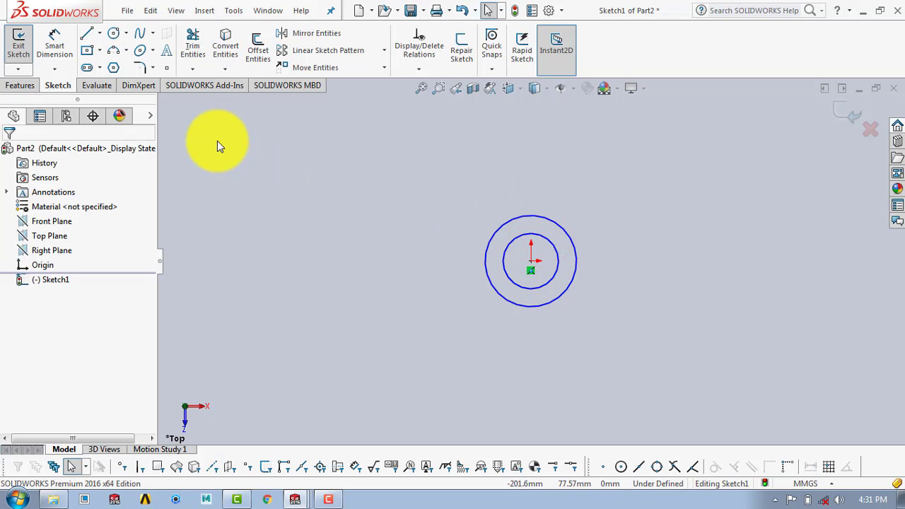
Step: Dimension the inner circle Ø2 and the outer circle Ø6
{"action": "left_click", "coordinate": [54, 44]}
{"action": "left_click", "coordinate": [544, 238]}
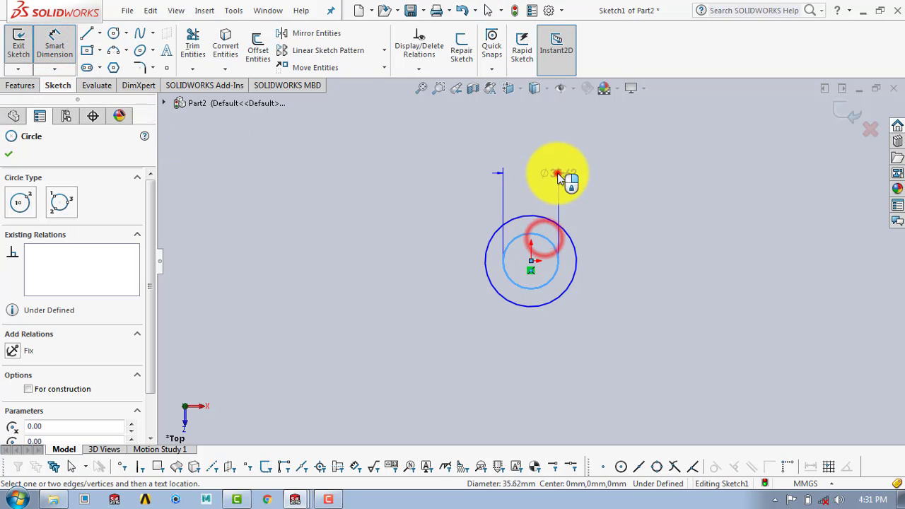
{"action": "left_click", "coordinate": [563, 174]}
{"action": "key", "text": "Return"}
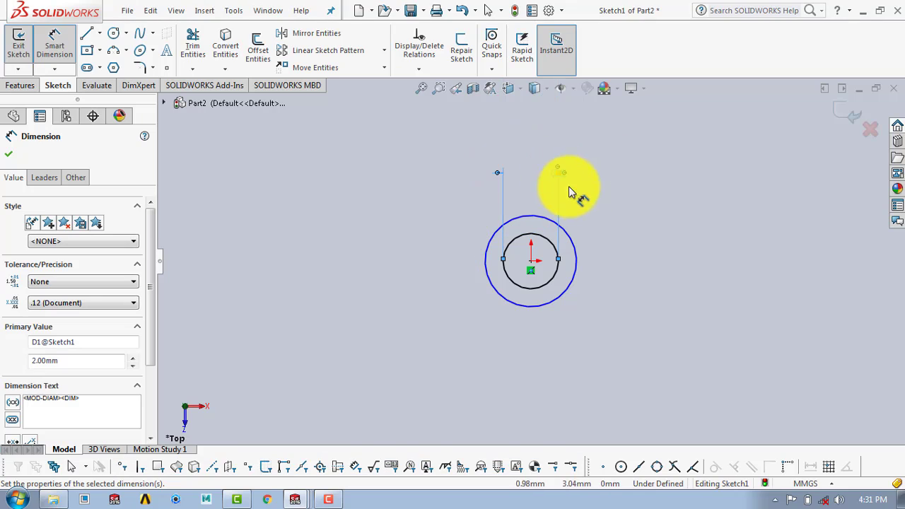
{"action": "left_click", "coordinate": [306, 248]}
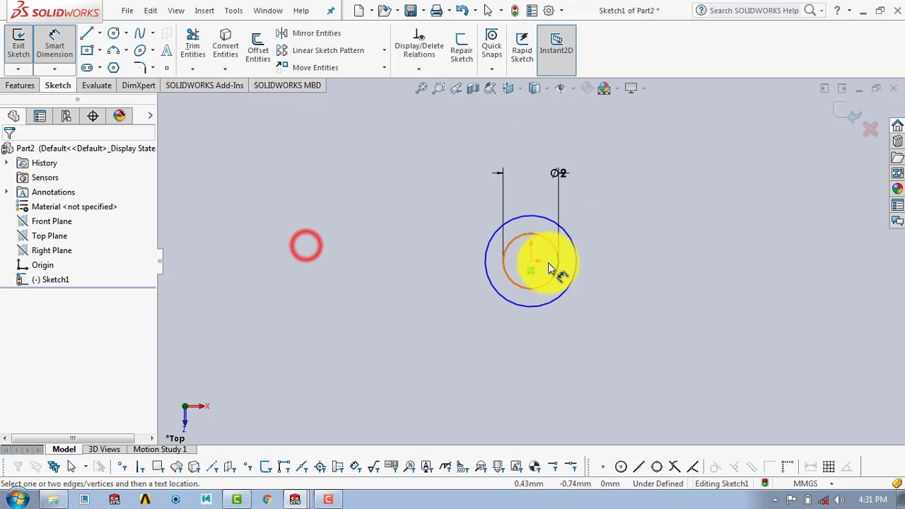
{"action": "left_click", "coordinate": [576, 265]}
{"action": "left_click", "coordinate": [619, 252]}
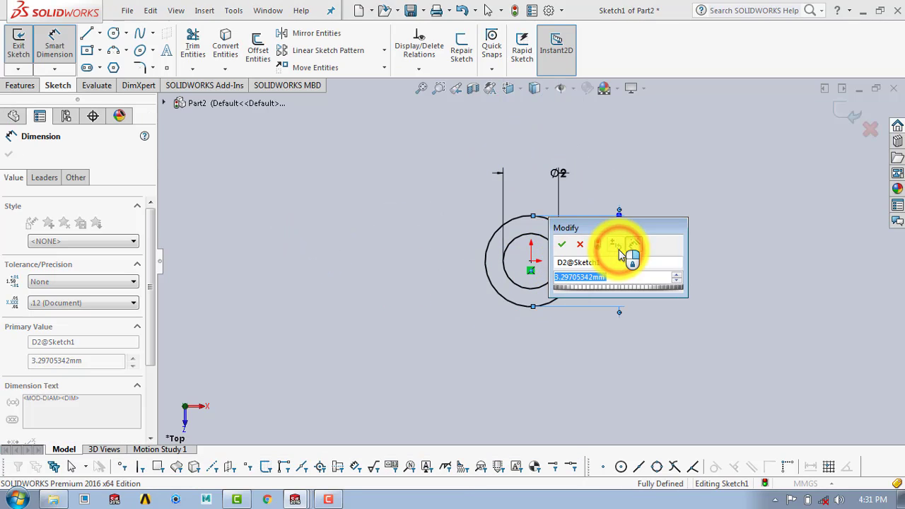
{"action": "type", "text": "6"}
{"action": "key", "text": "Return"}
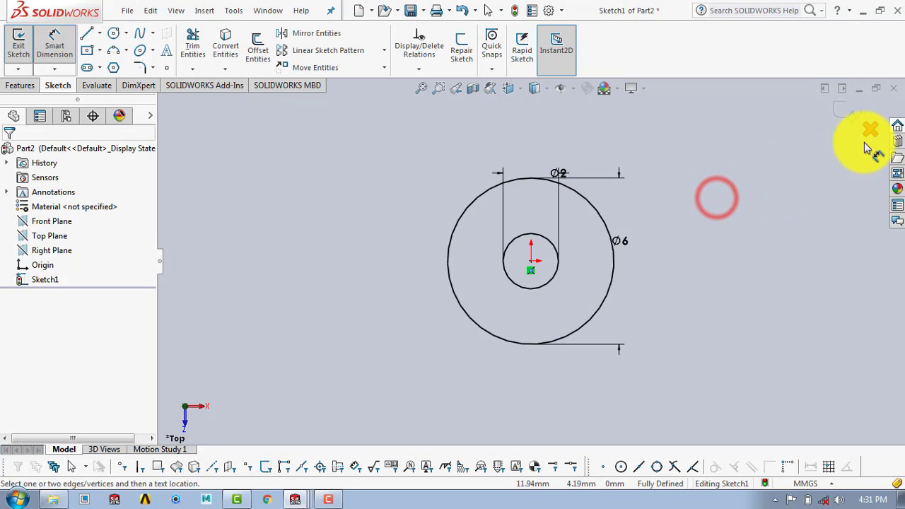
Step: Exit the sketch and extrude the two circles Mid Plane to 11 mm as a hollow cylinder
{"action": "left_click", "coordinate": [849, 119]}
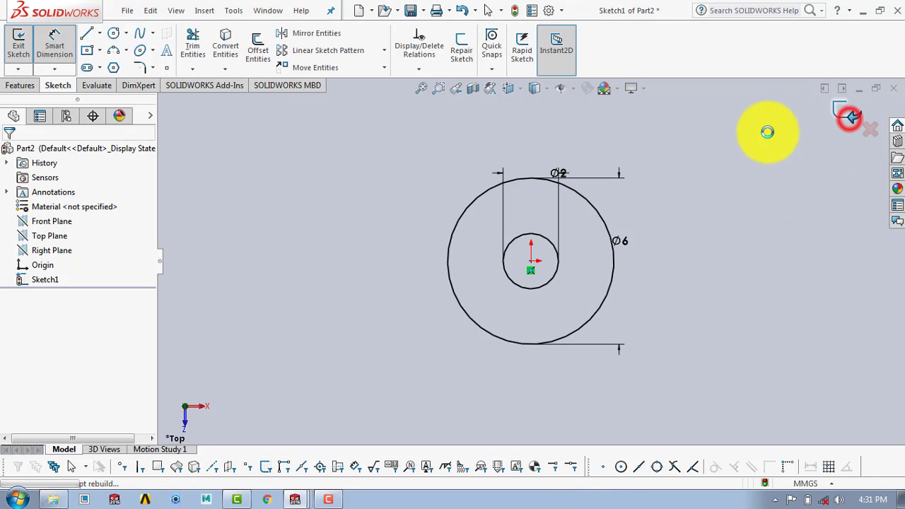
{"action": "left_click", "coordinate": [21, 85]}
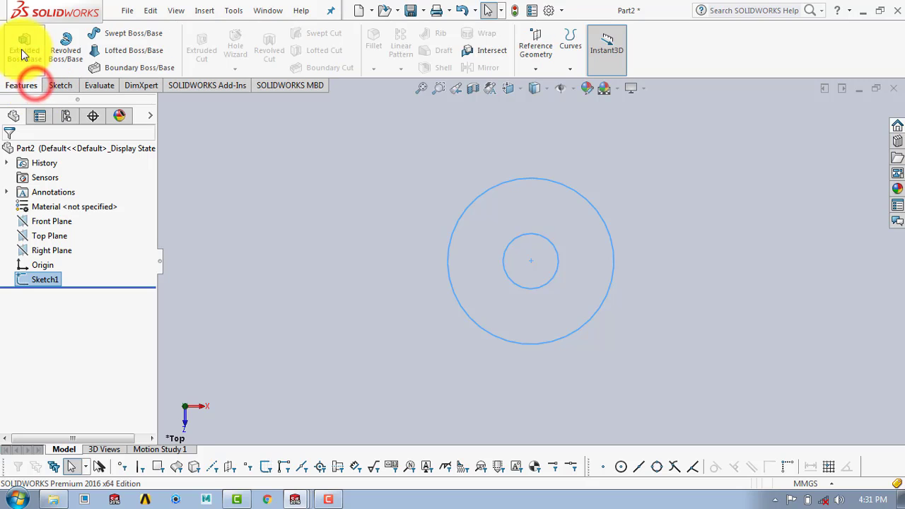
{"action": "left_click", "coordinate": [24, 44]}
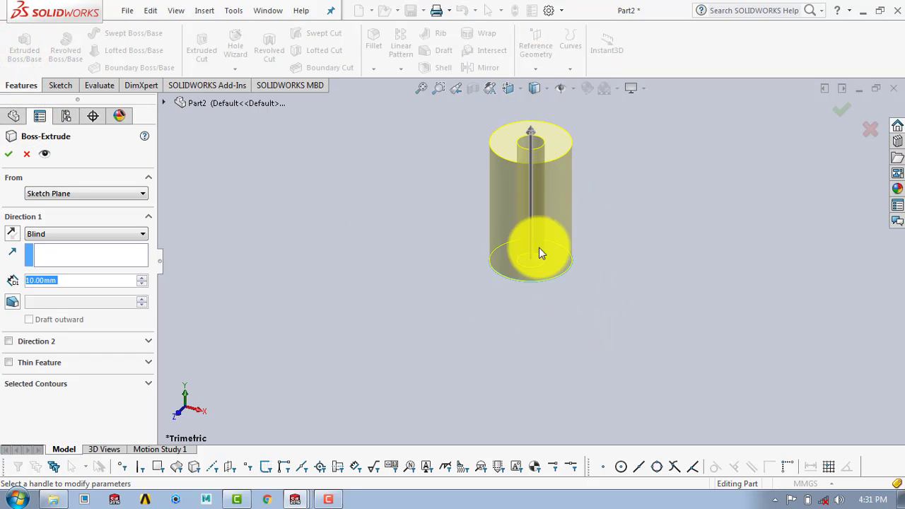
{"action": "left_click", "coordinate": [89, 233]}
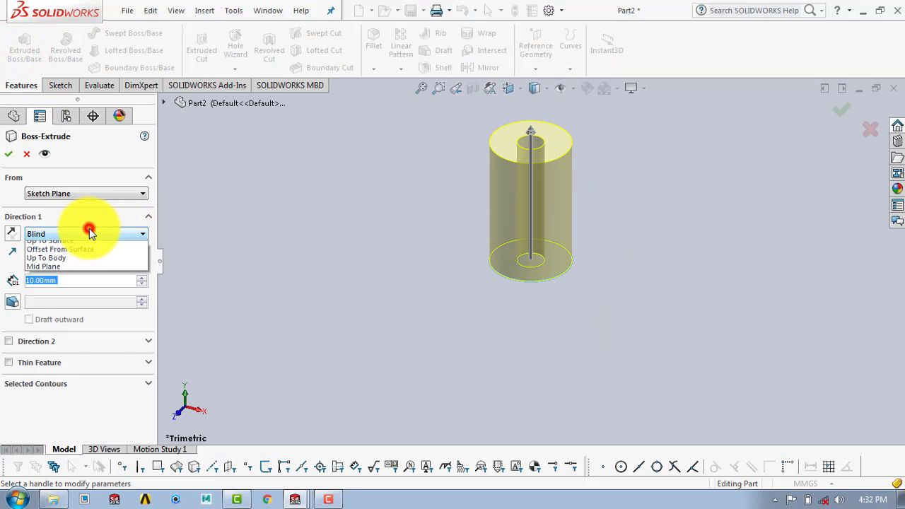
{"action": "left_click", "coordinate": [97, 287]}
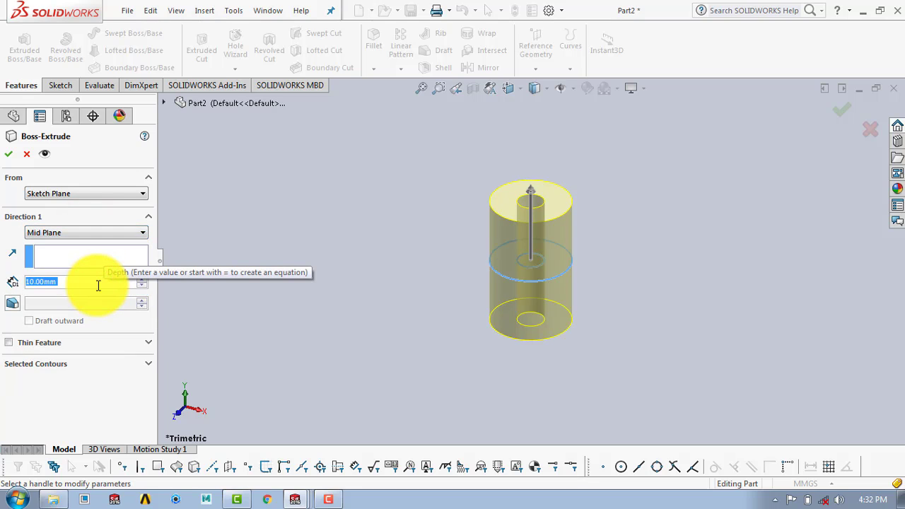
{"action": "right_click", "coordinate": [99, 285]}
{"action": "key", "text": "Return"}
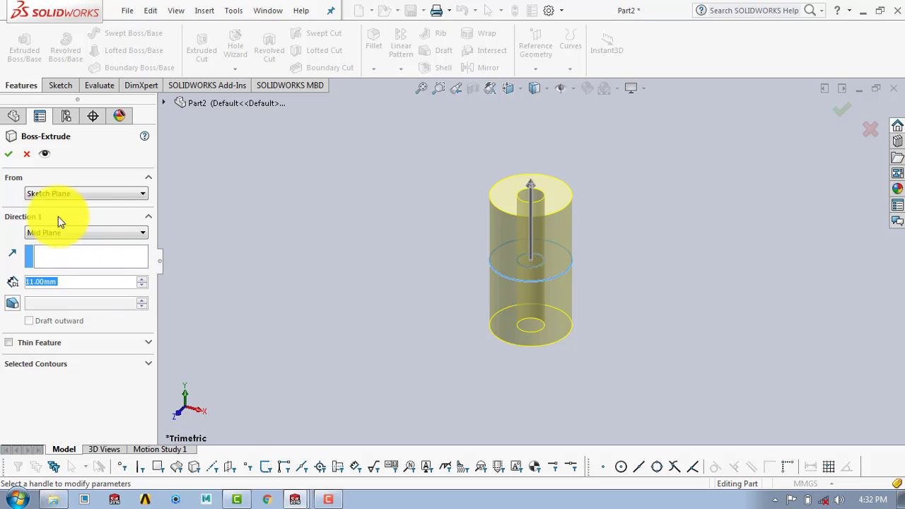
{"action": "left_click", "coordinate": [8, 154]}
{"action": "right_click", "coordinate": [647, 171]}
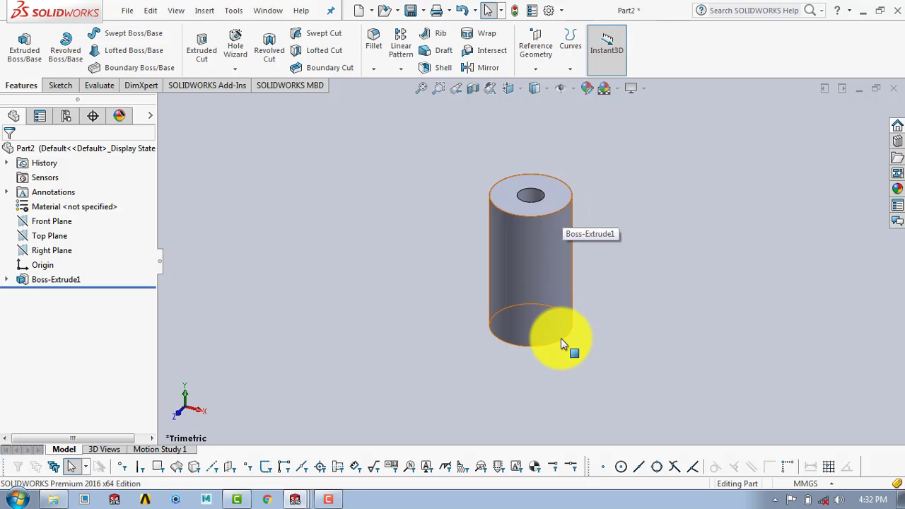
Step: Fillet the cylinder's top and bottom outer edges with a 0.2 mm radius
{"action": "left_click", "coordinate": [380, 34]}
{"action": "left_click", "coordinate": [499, 204]}
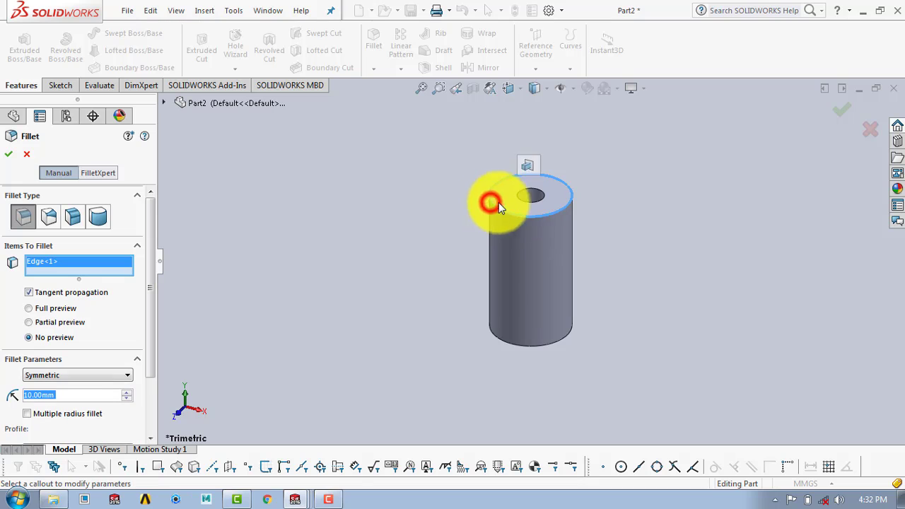
{"action": "middle_click_drag", "start_coordinate": [656, 317], "coordinate": [589, 316]}
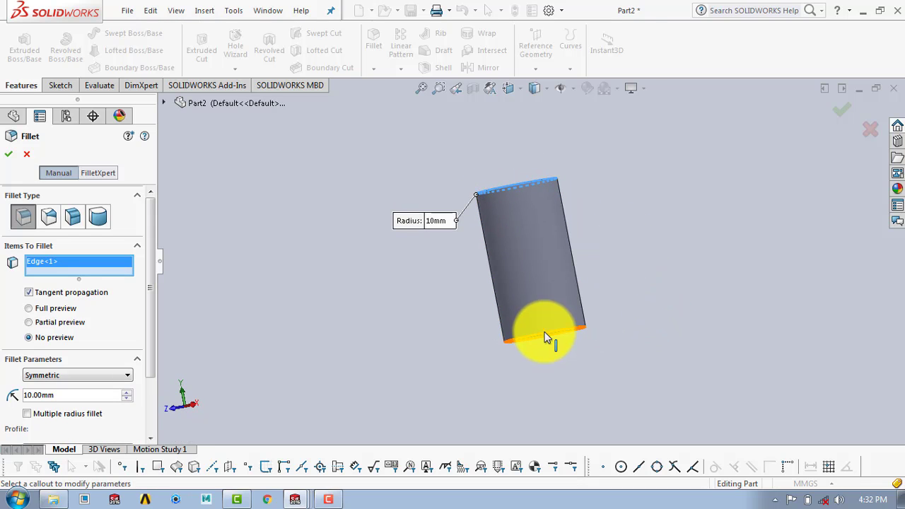
{"action": "left_click", "coordinate": [507, 339]}
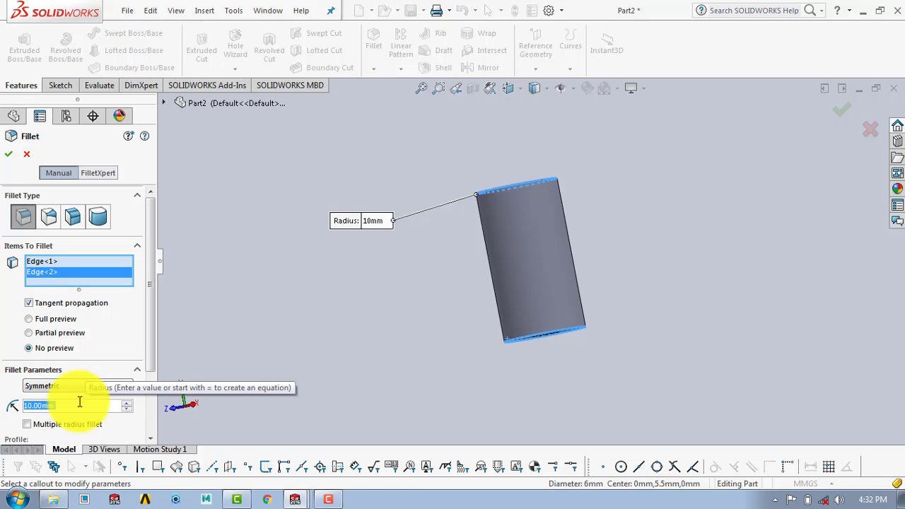
{"action": "type", "text": ".2"}
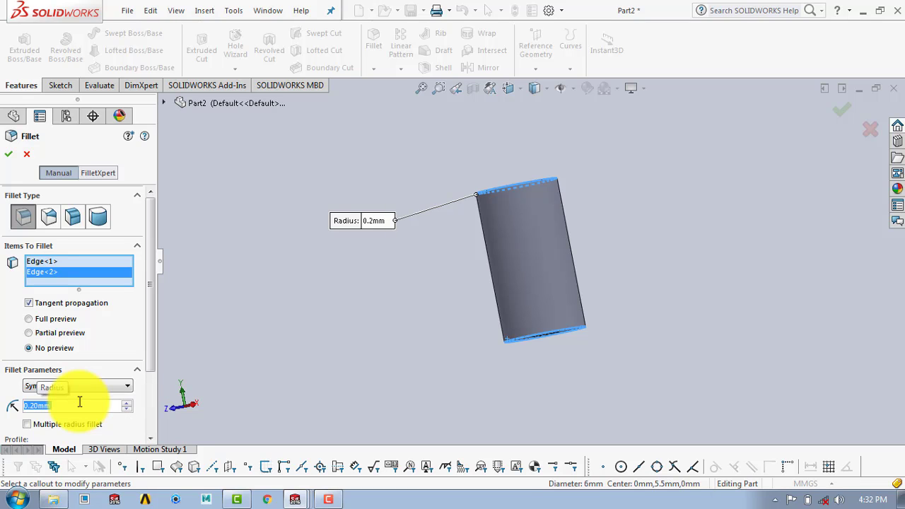
{"action": "left_click", "coordinate": [9, 153]}
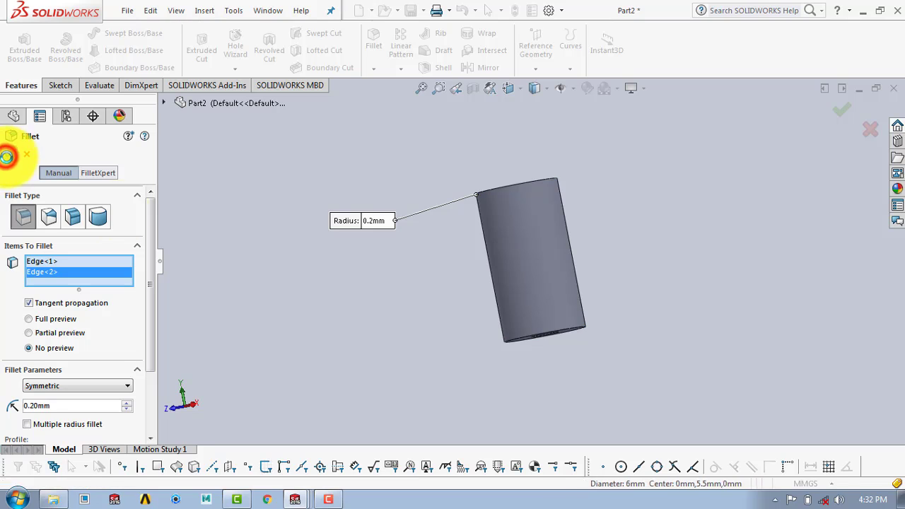
{"action": "middle_click_drag", "start_coordinate": [625, 169], "coordinate": [642, 268]}
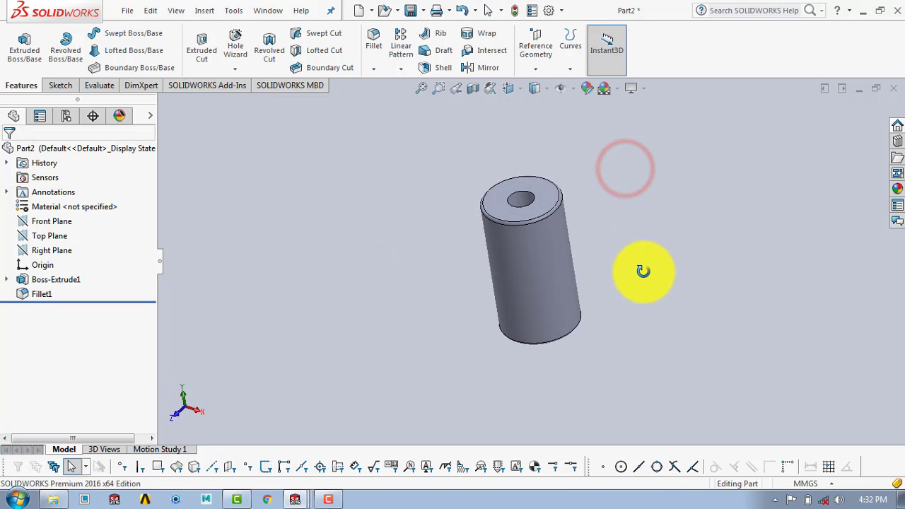
Step: Save the filleted cylinder as 'roller' in the needle roller bearing folder
{"action": "left_click", "coordinate": [127, 10]}
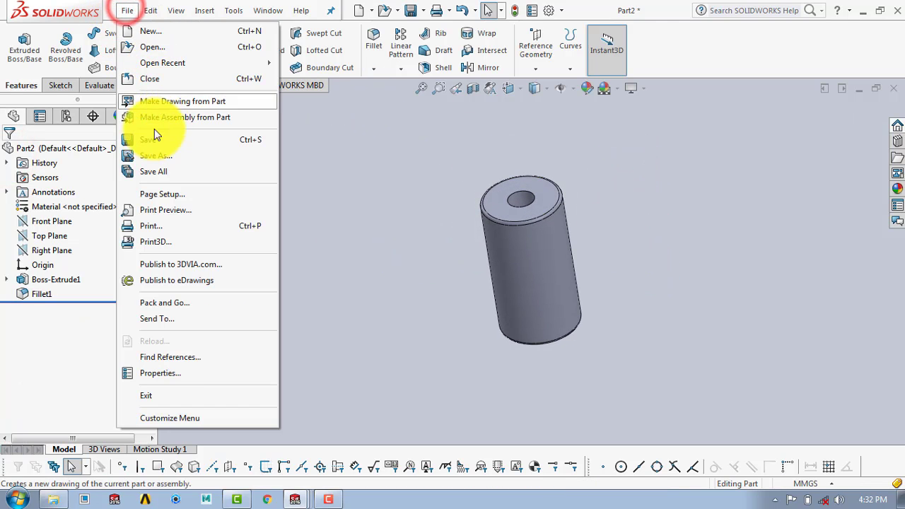
{"action": "left_click", "coordinate": [156, 155]}
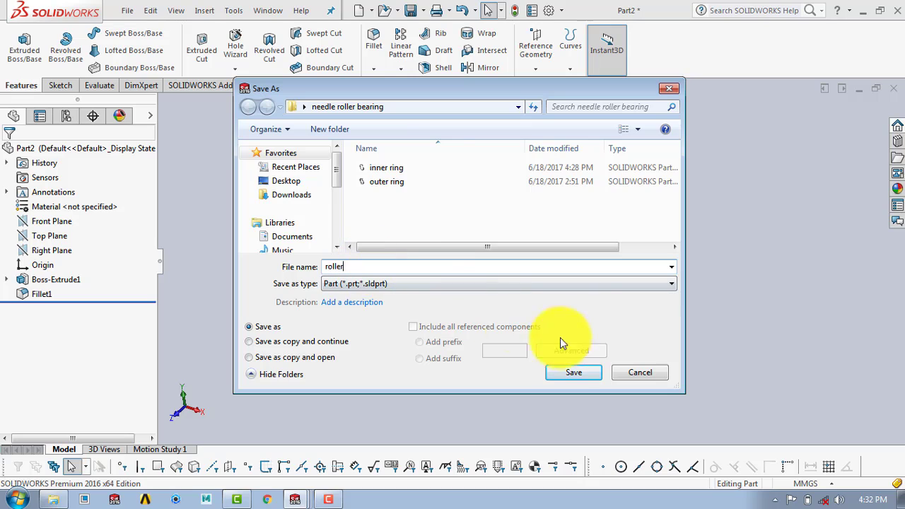
{"action": "left_click", "coordinate": [574, 372]}
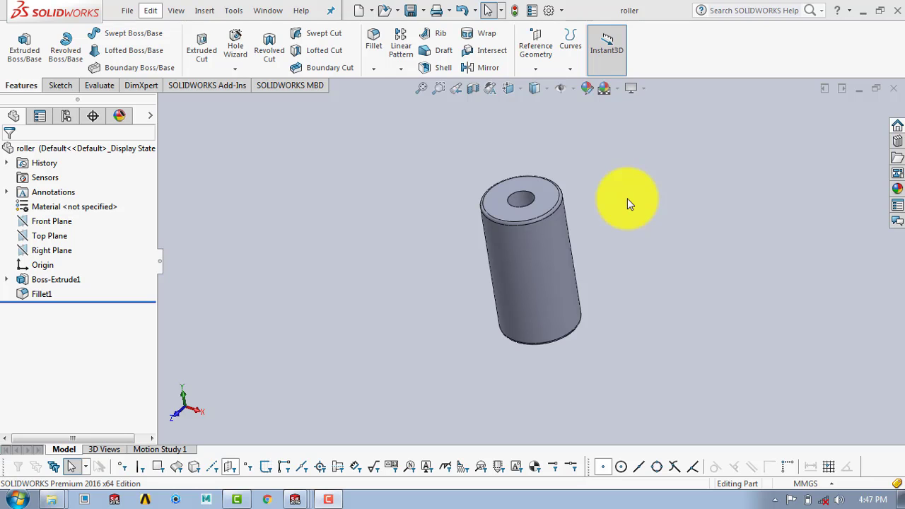
Step: Create a new assembly document and place the outer ring from Open documents as its first component
{"action": "left_click", "coordinate": [239, 183]}
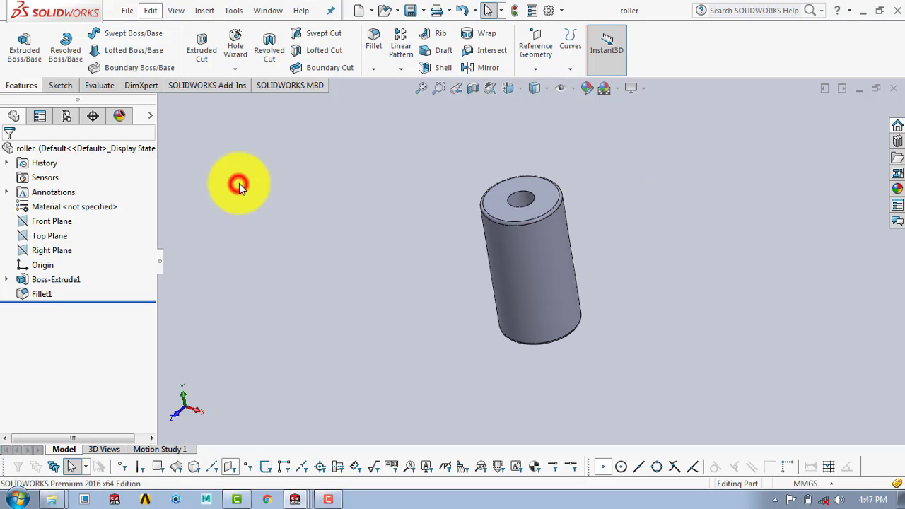
{"action": "left_click", "coordinate": [129, 11]}
{"action": "left_click", "coordinate": [139, 31]}
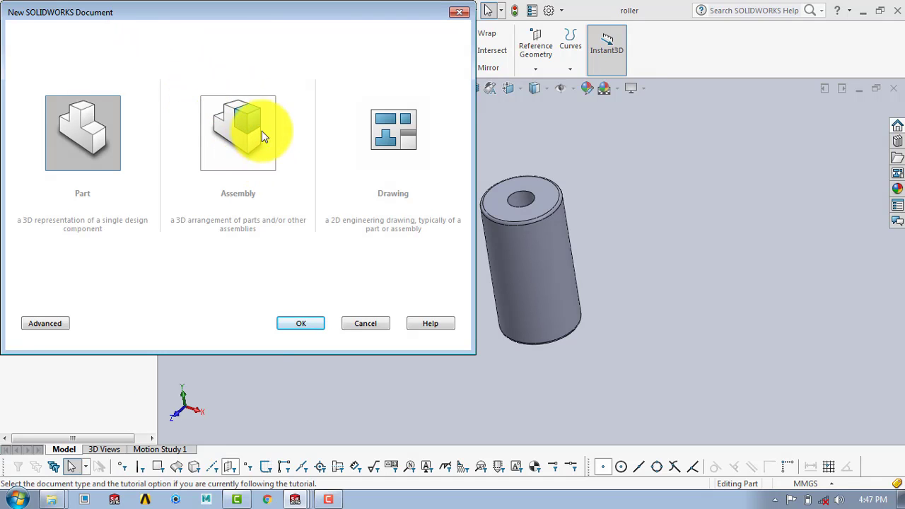
{"action": "left_click", "coordinate": [230, 133]}
{"action": "left_click", "coordinate": [321, 320]}
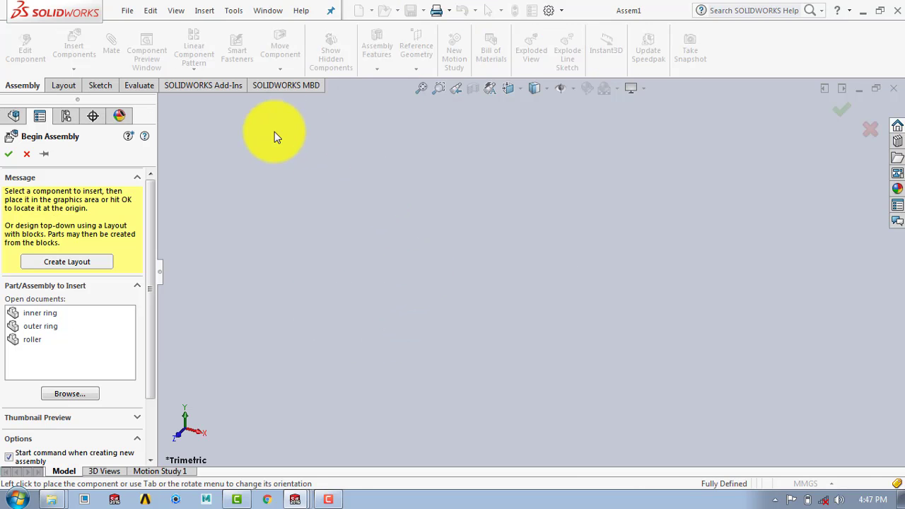
{"action": "left_click", "coordinate": [43, 325]}
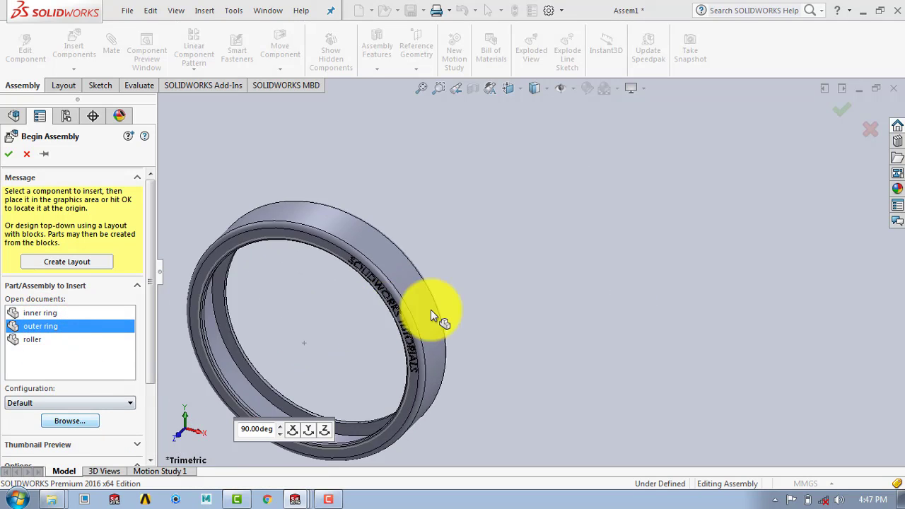
{"action": "left_click", "coordinate": [494, 267]}
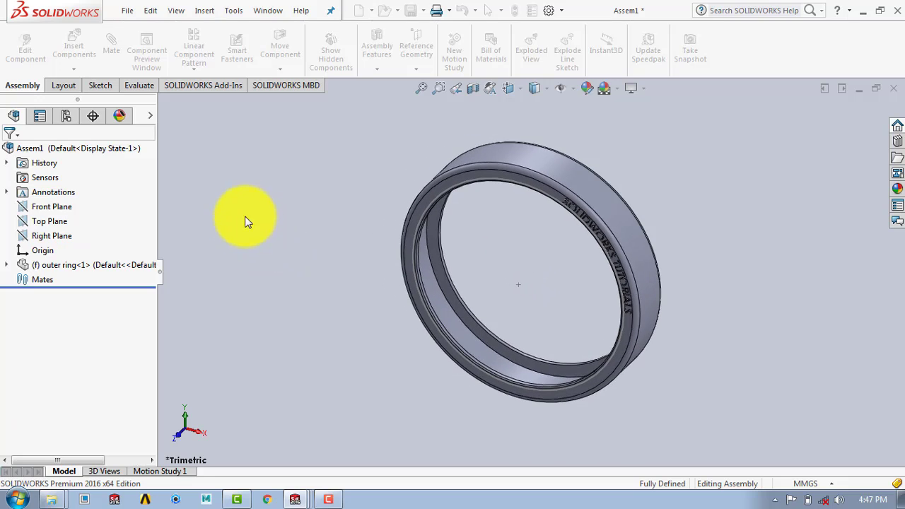
Step: Insert the inner ring from Open documents and place it beside the outer ring
{"action": "left_click", "coordinate": [77, 35]}
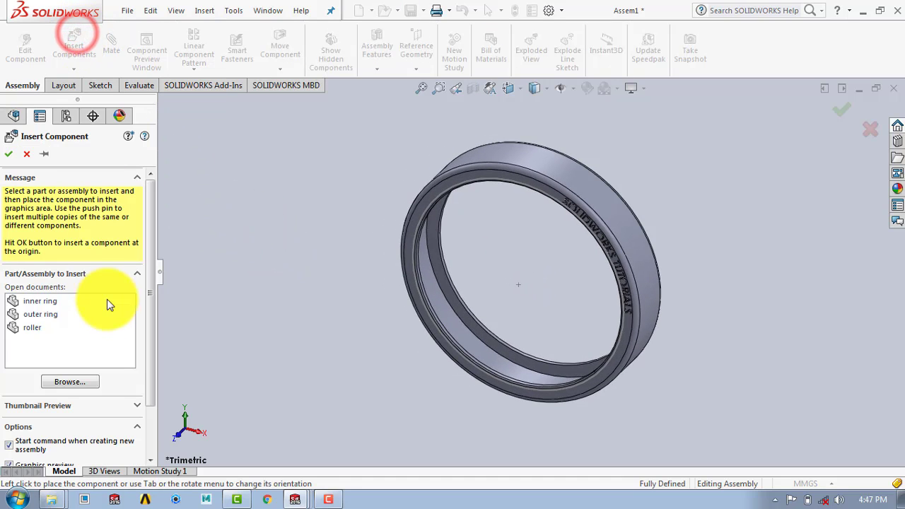
{"action": "left_click", "coordinate": [40, 301]}
{"action": "left_click", "coordinate": [299, 290]}
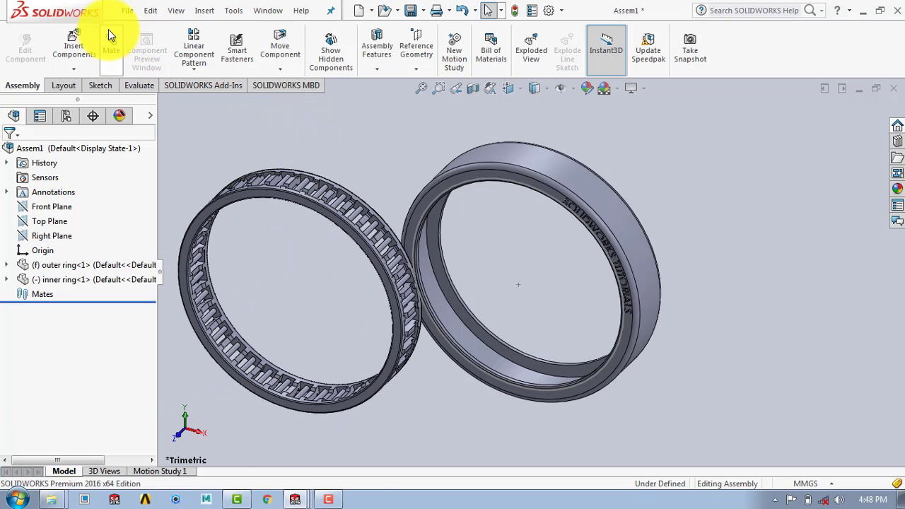
{"action": "left_click", "coordinate": [110, 33]}
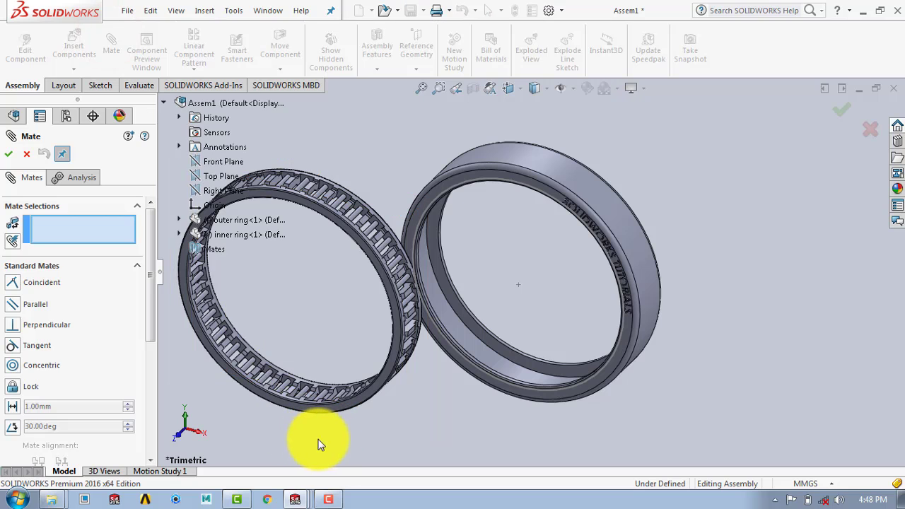
Step: Add a Concentric1 mate between the inner ring's cylindrical face and the outer ring's face
{"action": "scroll", "coordinate": [338, 185], "scroll_direction": "down", "scroll_amount": 8}
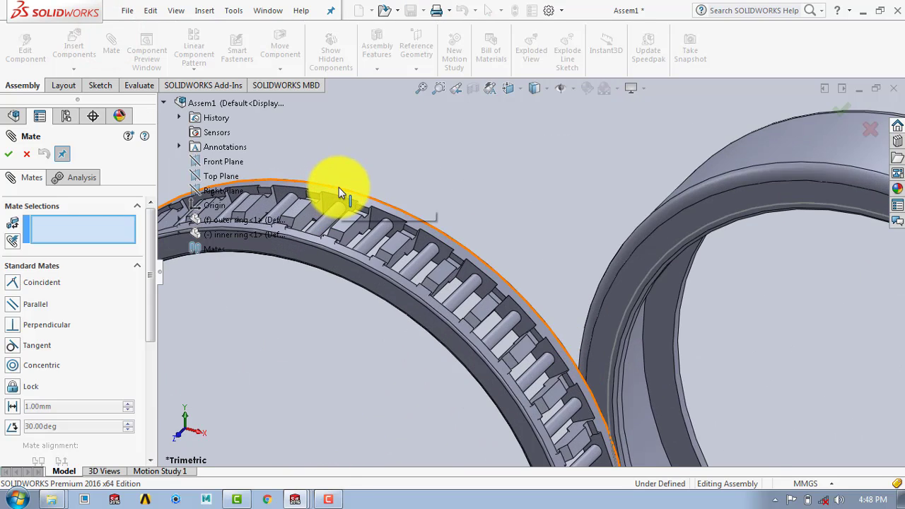
{"action": "left_click", "coordinate": [344, 218]}
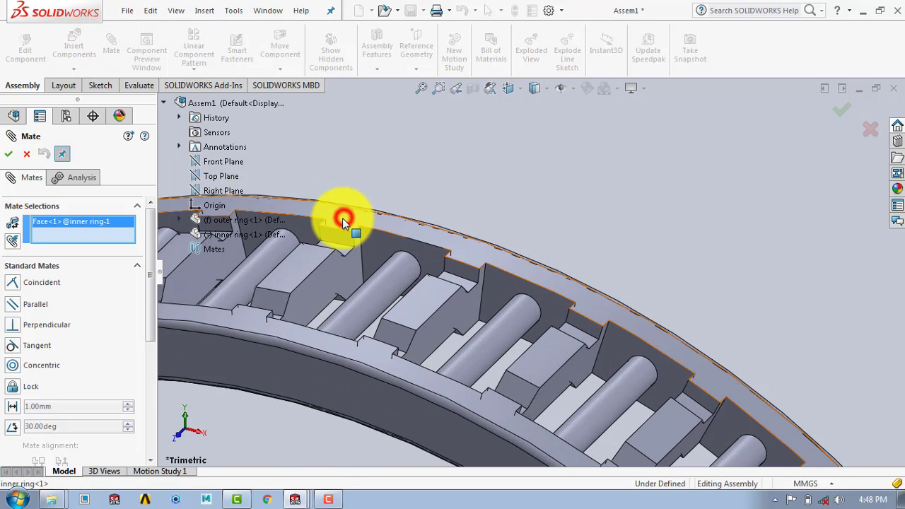
{"action": "scroll", "coordinate": [355, 186], "scroll_direction": "up", "scroll_amount": 8}
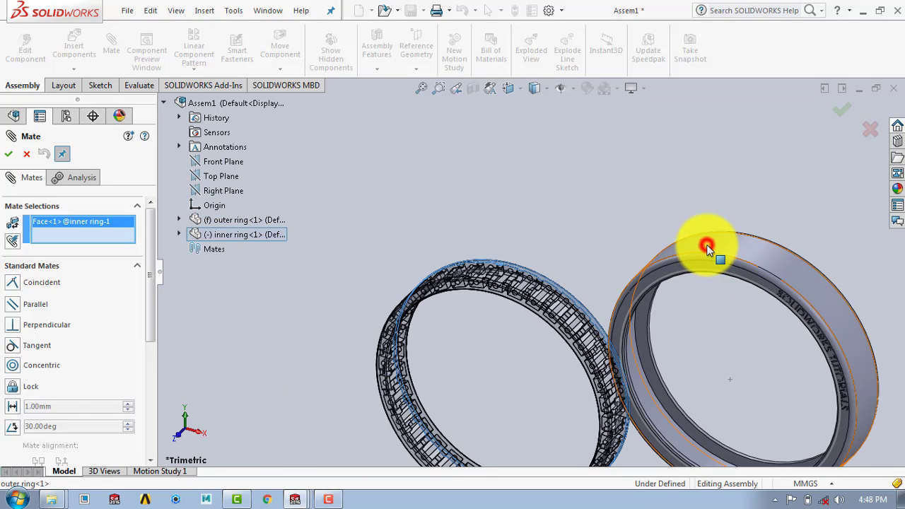
{"action": "left_click", "coordinate": [707, 246]}
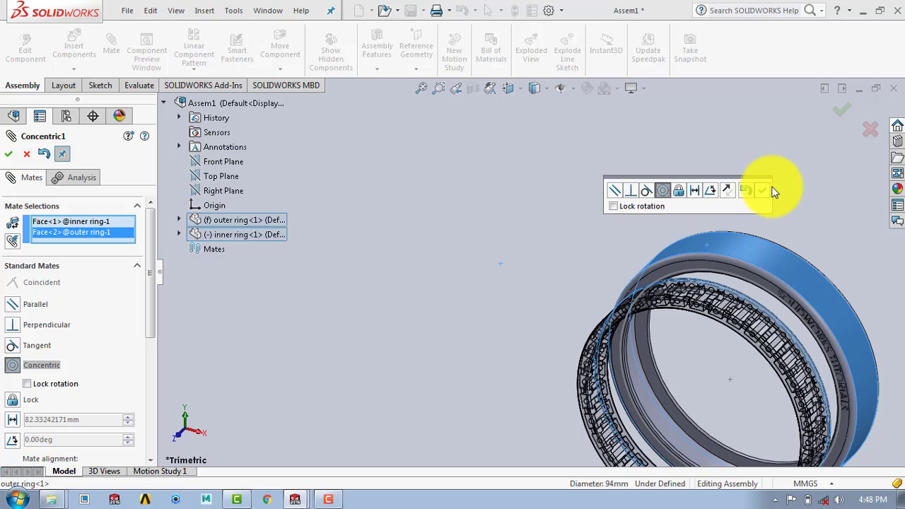
{"action": "left_click", "coordinate": [763, 191]}
{"action": "scroll", "coordinate": [462, 206], "scroll_direction": "up", "scroll_amount": 3}
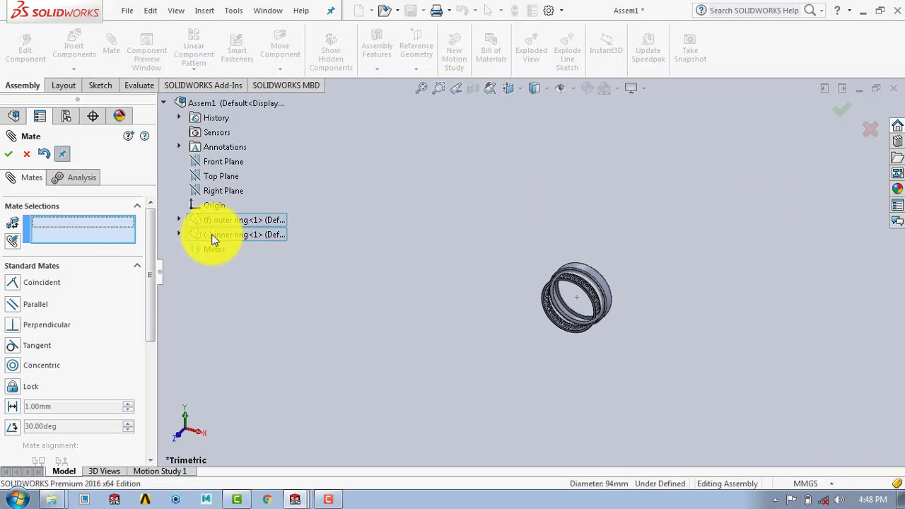
Step: Mate the outer and inner rings' Front Planes coincident (Coincident1) and orbit to view the bearing
{"action": "left_click", "coordinate": [179, 220]}
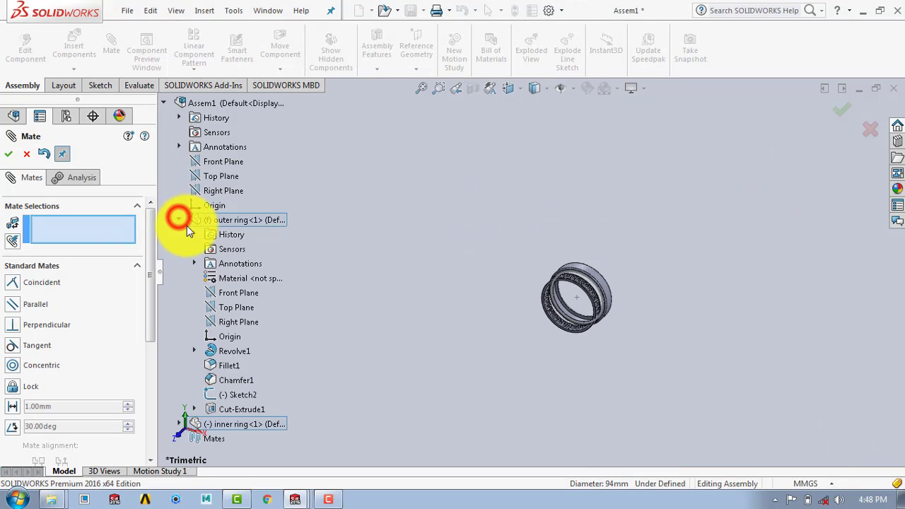
{"action": "left_click", "coordinate": [233, 297]}
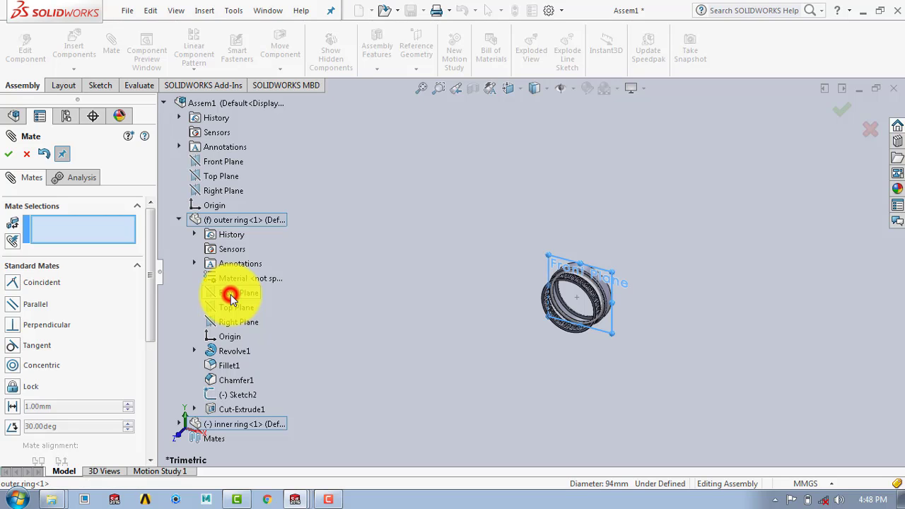
{"action": "left_click", "coordinate": [179, 424]}
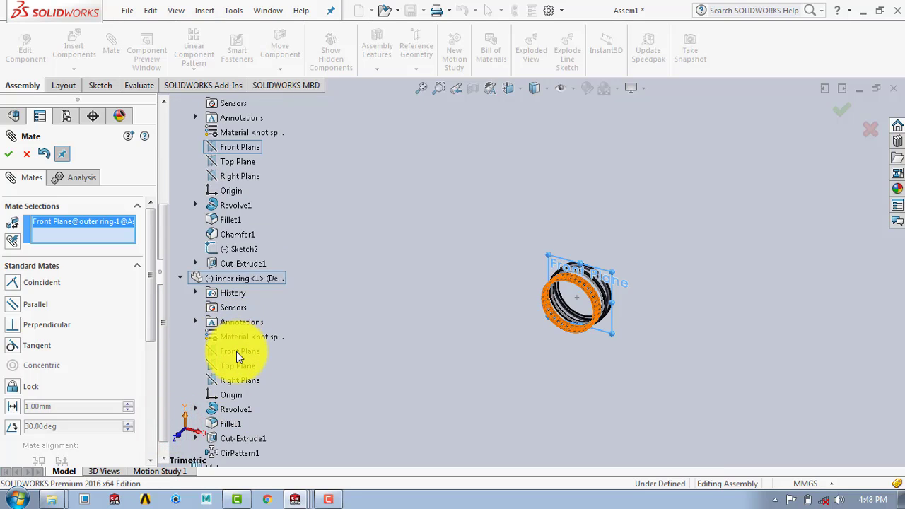
{"action": "scroll", "coordinate": [236, 352], "scroll_direction": "down", "scroll_amount": 1}
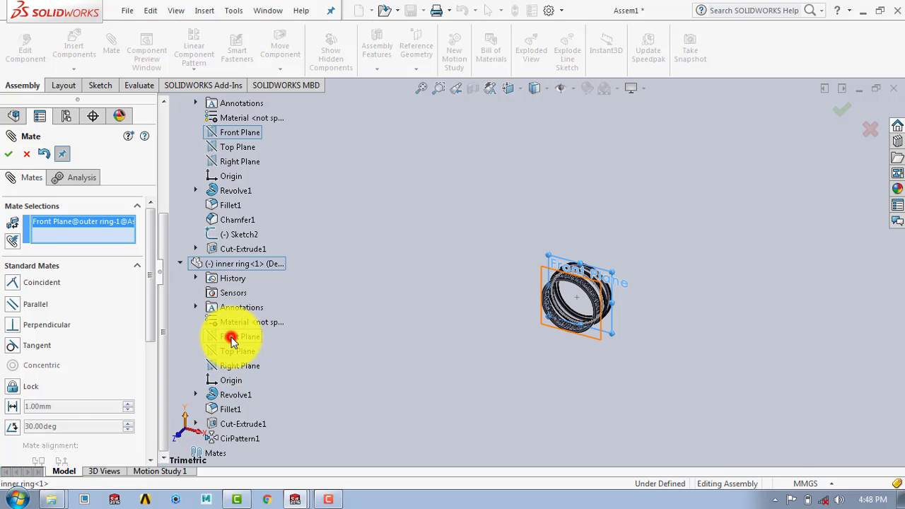
{"action": "left_click", "coordinate": [232, 338]}
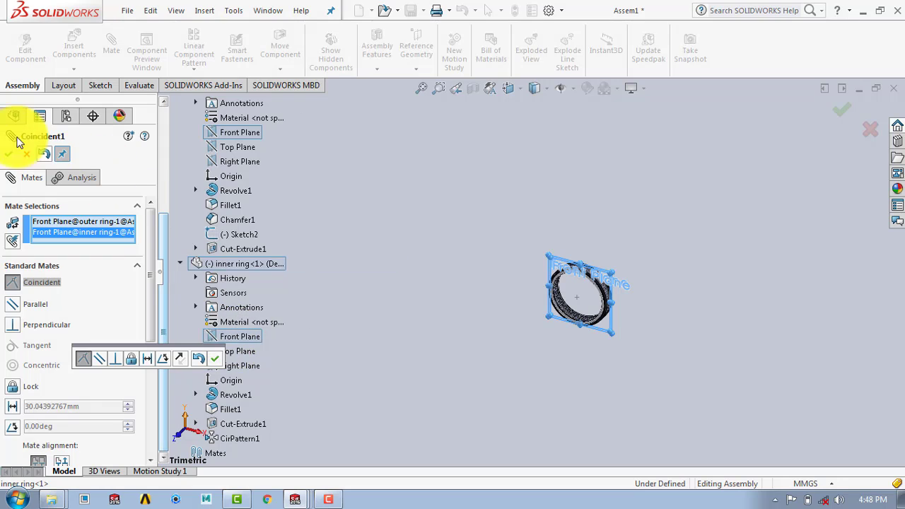
{"action": "left_click", "coordinate": [8, 154]}
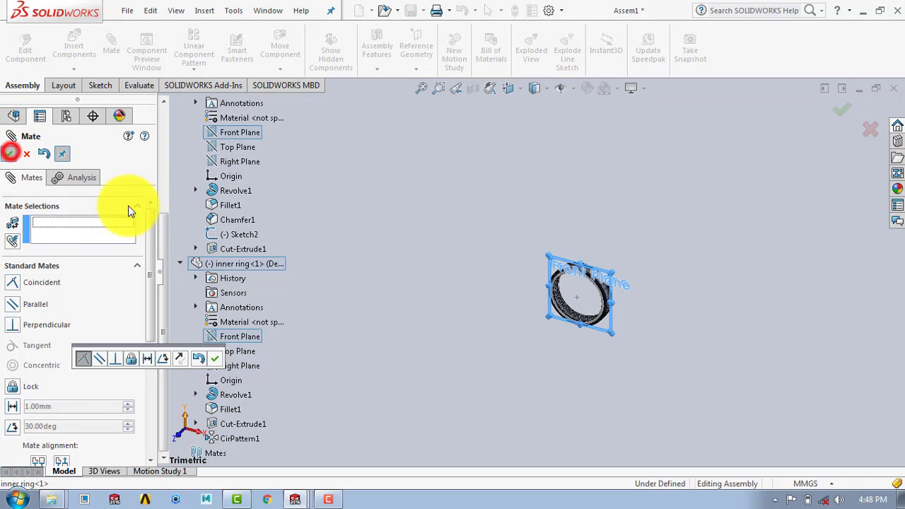
{"action": "left_click", "coordinate": [574, 172]}
{"action": "scroll", "coordinate": [582, 295], "scroll_direction": "down", "scroll_amount": 5}
{"action": "middle_click_drag", "start_coordinate": [566, 281], "coordinate": [532, 234]}
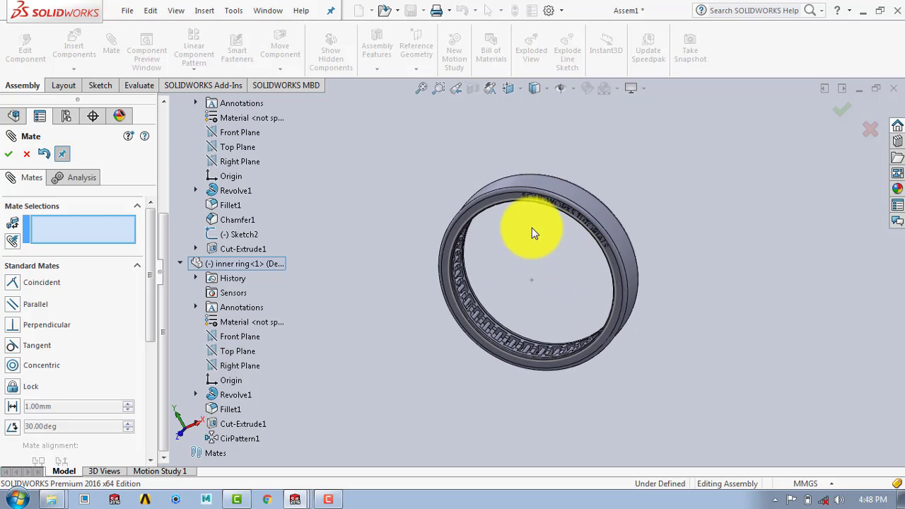
{"action": "left_click", "coordinate": [9, 154]}
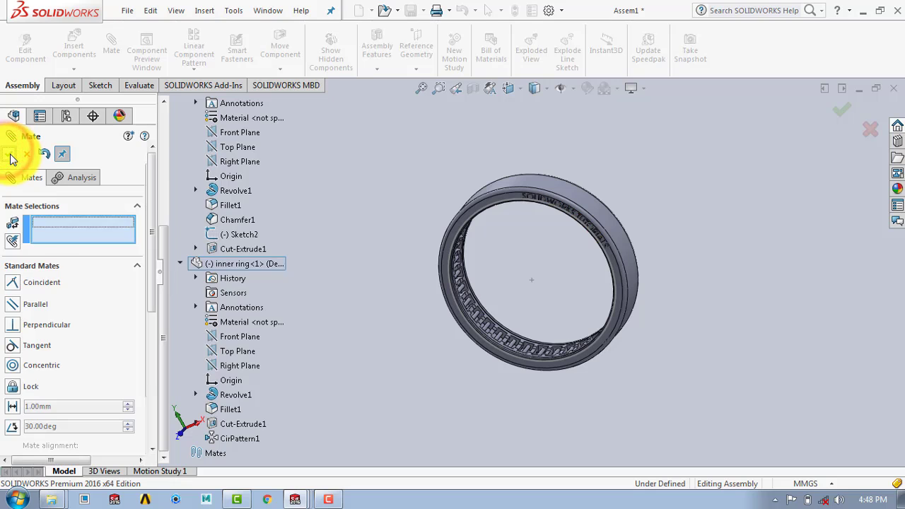
Step: Insert the roller component and place it beside the bearing
{"action": "left_click", "coordinate": [75, 45]}
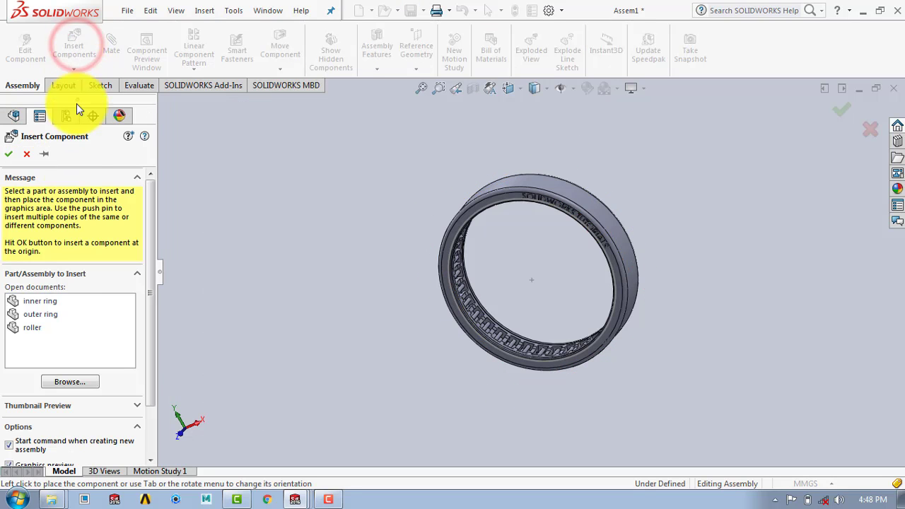
{"action": "left_click", "coordinate": [30, 327]}
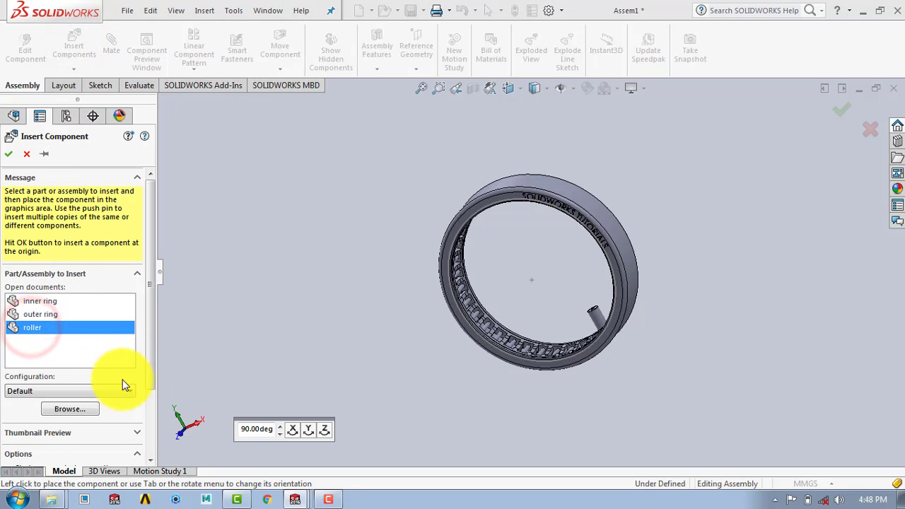
{"action": "left_click", "coordinate": [288, 294]}
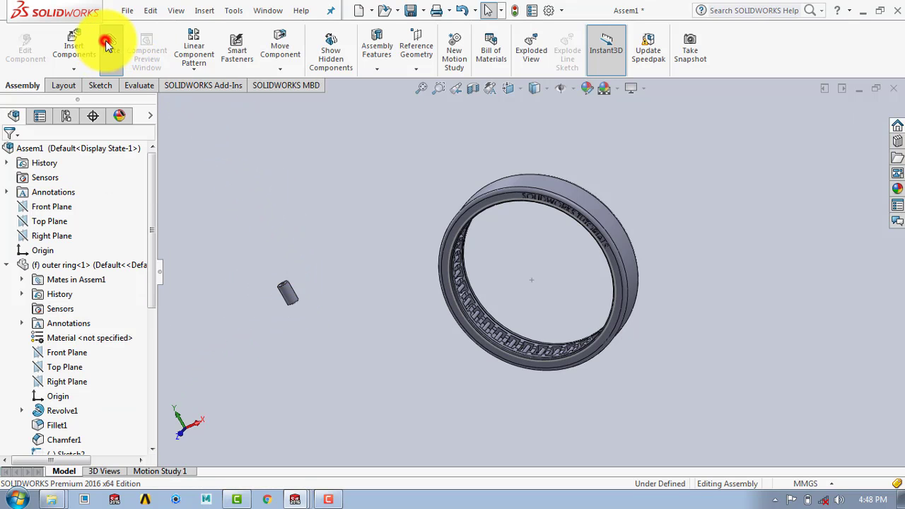
Step: Mate the roller's cylindrical face concentric with a cage pocket in the inner ring (Concentric2)
{"action": "left_click", "coordinate": [106, 44]}
{"action": "scroll", "coordinate": [291, 294], "scroll_direction": "down", "scroll_amount": 5}
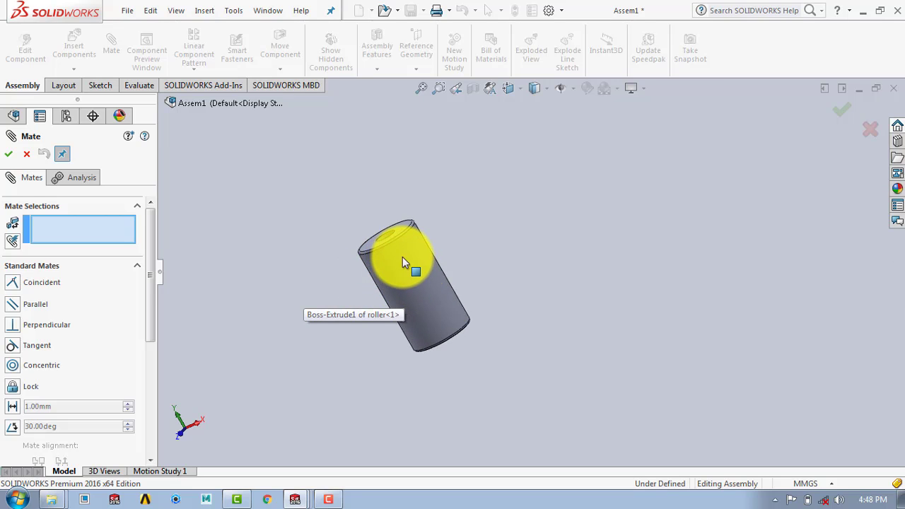
{"action": "left_click", "coordinate": [426, 303]}
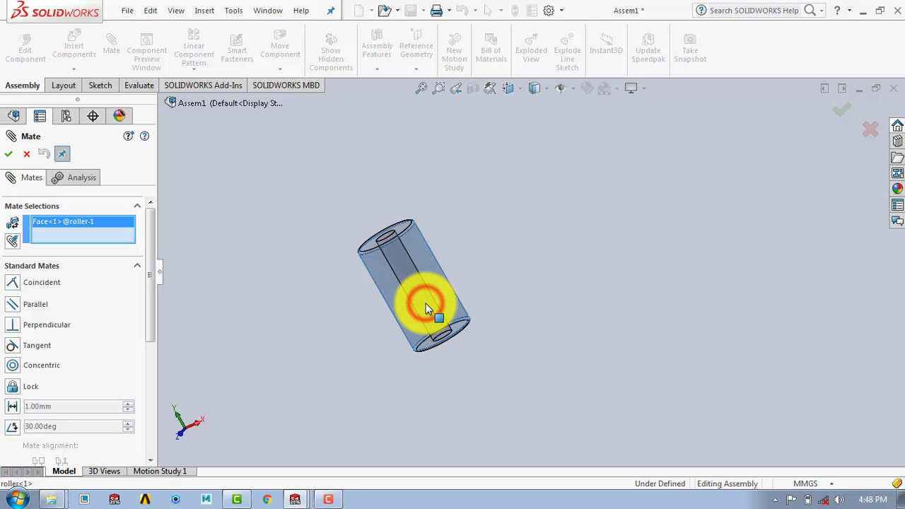
{"action": "scroll", "coordinate": [426, 303], "scroll_direction": "up", "scroll_amount": 5}
{"action": "scroll", "coordinate": [671, 323], "scroll_direction": "down", "scroll_amount": 5}
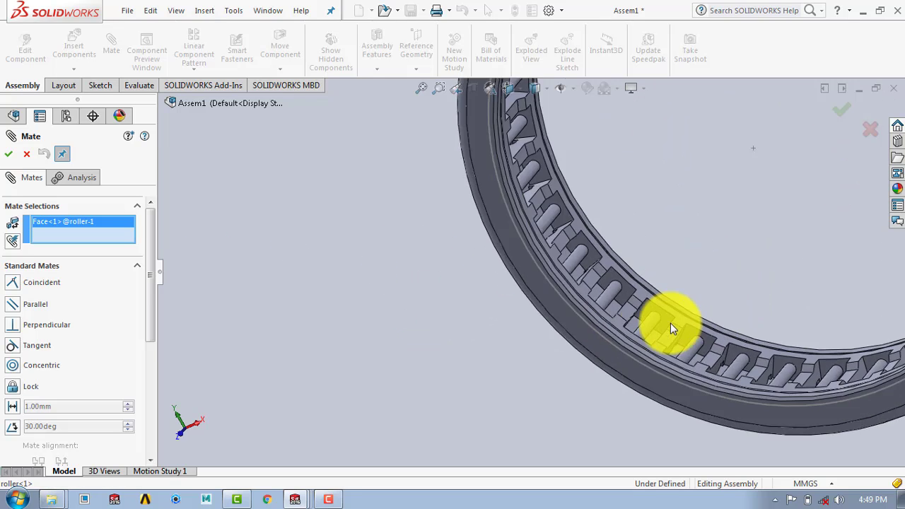
{"action": "scroll", "coordinate": [670, 323], "scroll_direction": "down", "scroll_amount": 3}
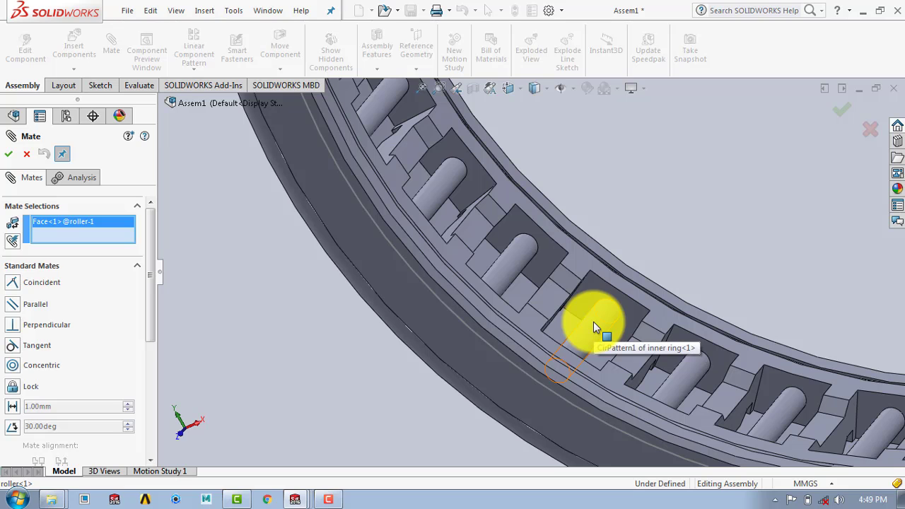
{"action": "left_click", "coordinate": [594, 321]}
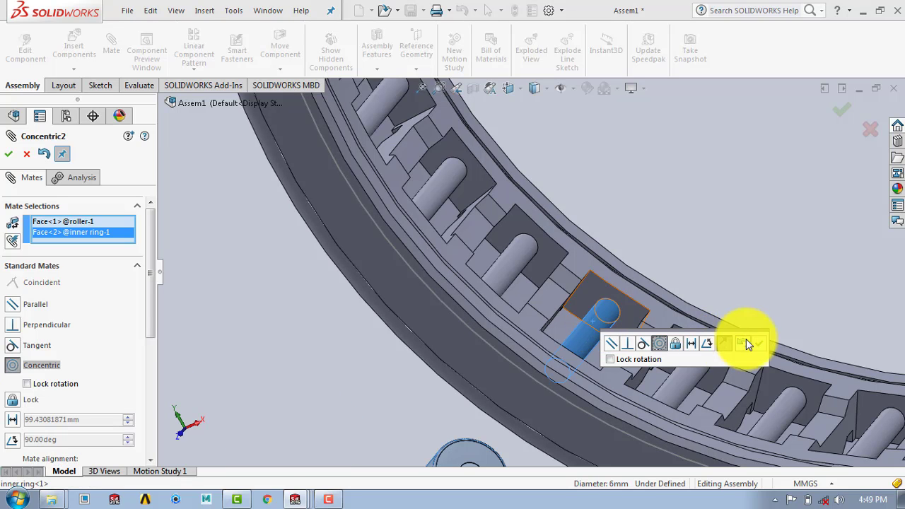
{"action": "left_click", "coordinate": [757, 344]}
{"action": "scroll", "coordinate": [597, 298], "scroll_direction": "up", "scroll_amount": 10}
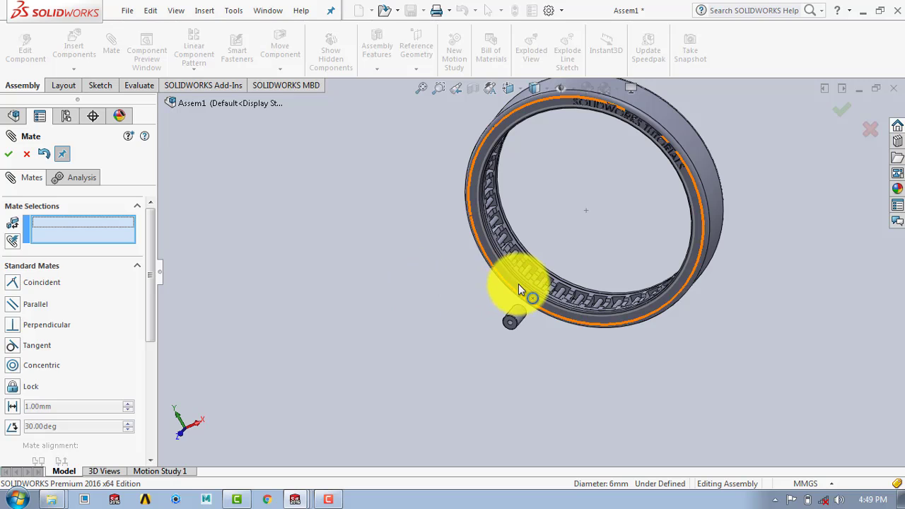
Step: Mate the roller's Top Plane coincident with the outer ring's Front Plane (Coincident2) and close the mate tool
{"action": "scroll", "coordinate": [523, 311], "scroll_direction": "down", "scroll_amount": 4}
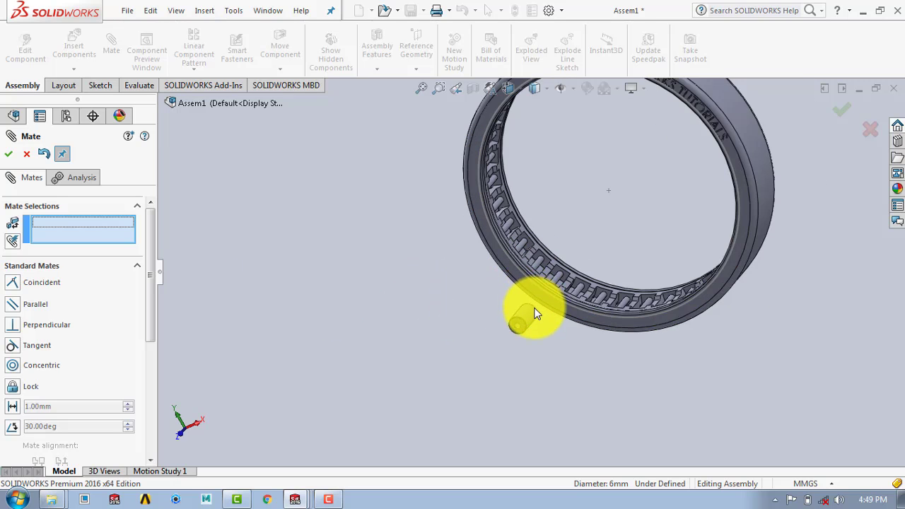
{"action": "scroll", "coordinate": [495, 289], "scroll_direction": "up", "scroll_amount": 6}
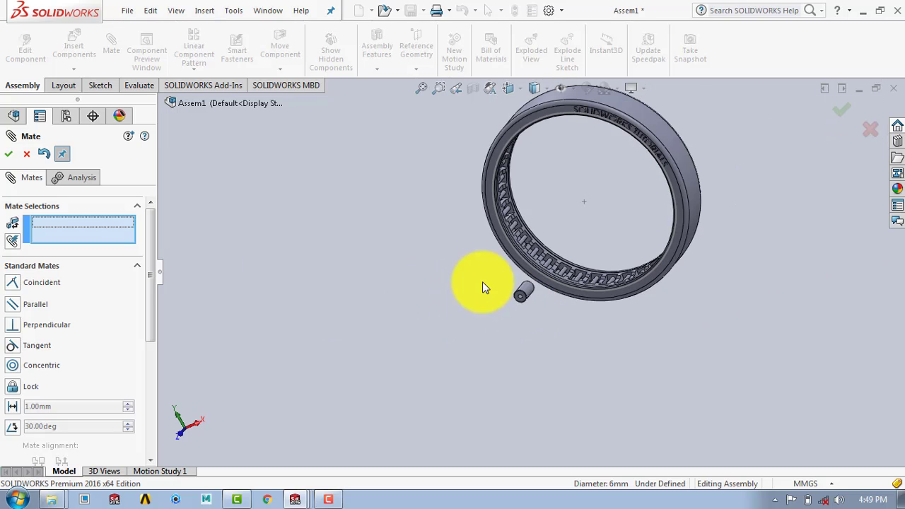
{"action": "left_click", "coordinate": [161, 103]}
{"action": "scroll", "coordinate": [212, 297], "scroll_direction": "down", "scroll_amount": 3}
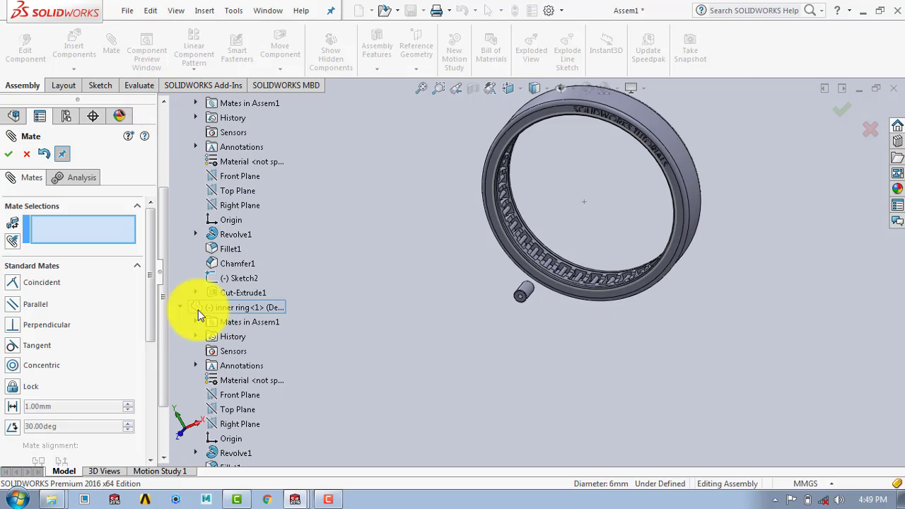
{"action": "left_click", "coordinate": [232, 177]}
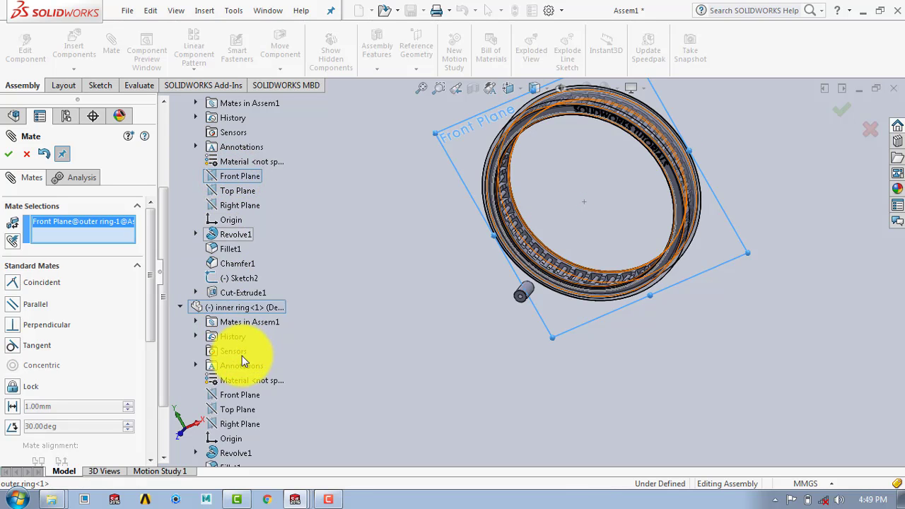
{"action": "scroll", "coordinate": [213, 354], "scroll_direction": "down", "scroll_amount": 2}
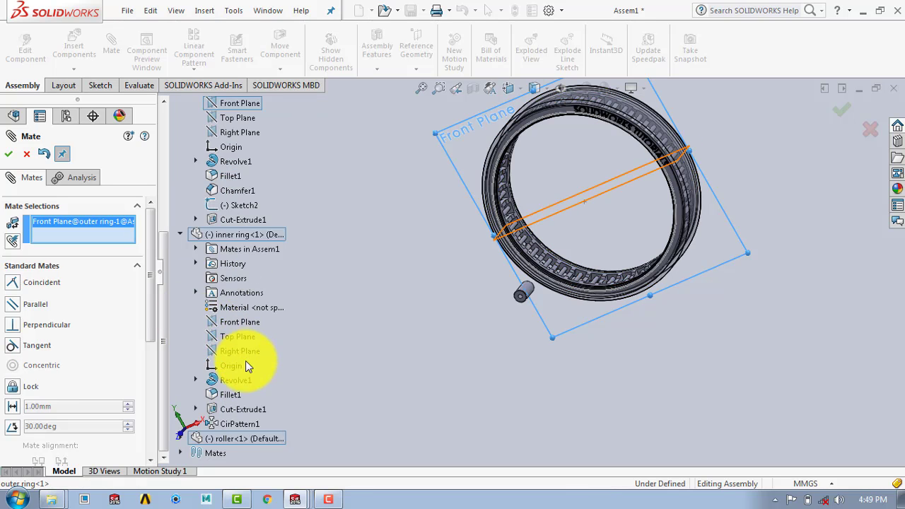
{"action": "left_click", "coordinate": [181, 439]}
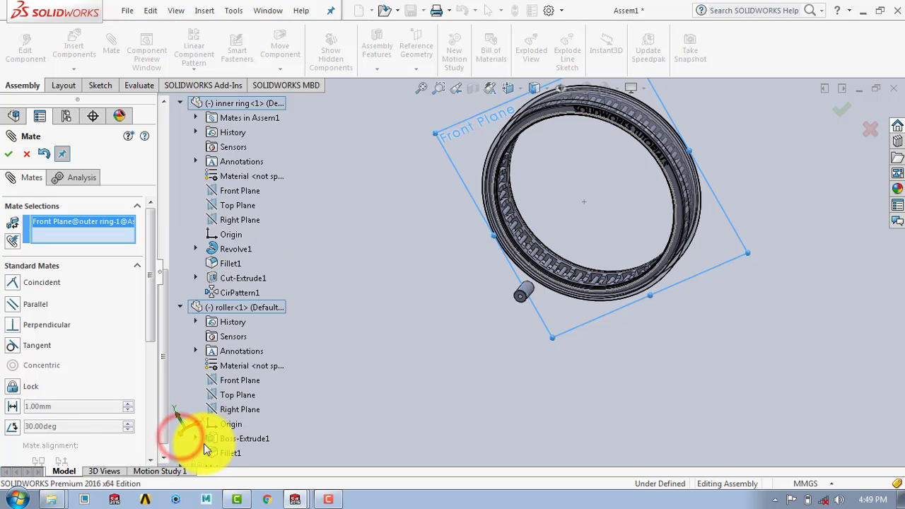
{"action": "left_click", "coordinate": [235, 395]}
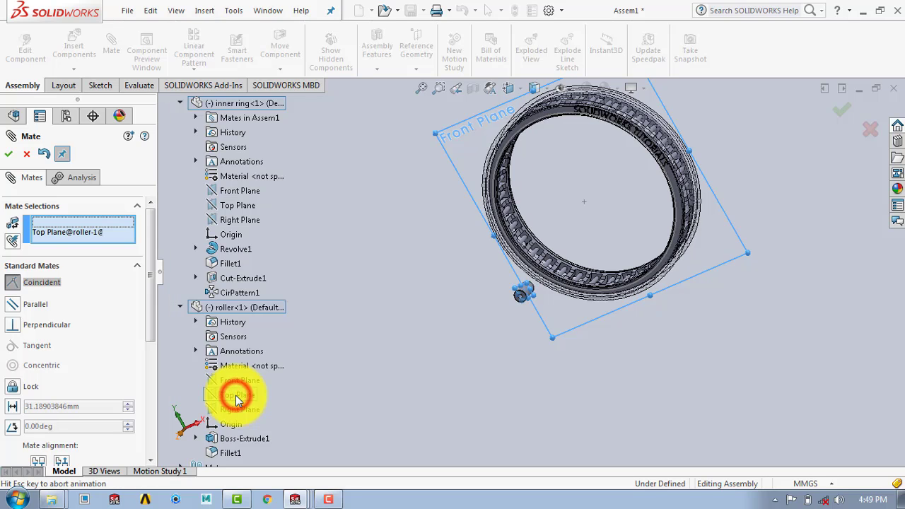
{"action": "left_click", "coordinate": [8, 153]}
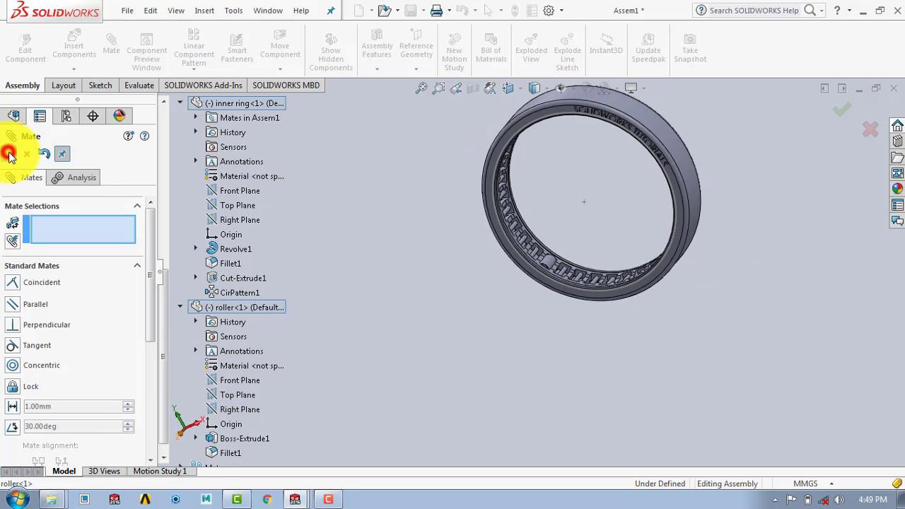
{"action": "left_click", "coordinate": [9, 154]}
Step: Select roller<1> at the bottom of the FeatureManager tree
{"action": "scroll", "coordinate": [596, 239], "scroll_direction": "up", "scroll_amount": 2}
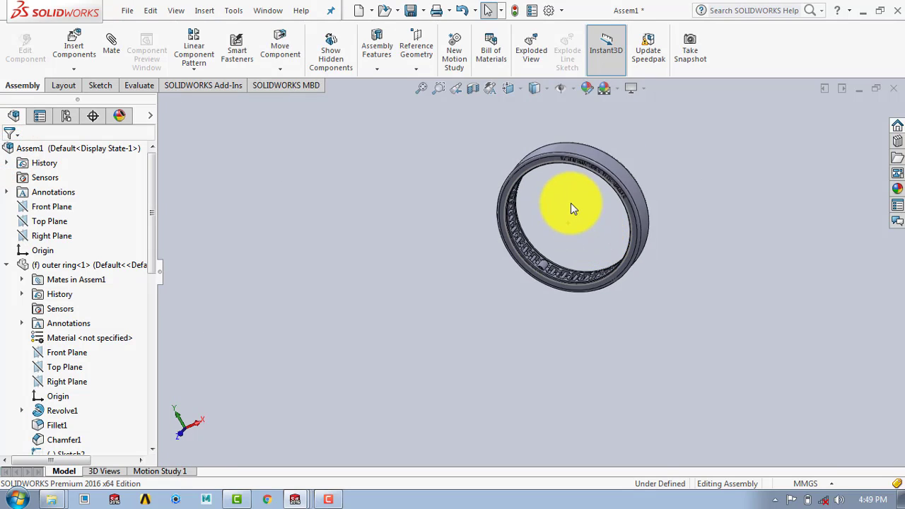
{"action": "scroll", "coordinate": [570, 209], "scroll_direction": "down", "scroll_amount": 3}
{"action": "scroll", "coordinate": [564, 218], "scroll_direction": "up", "scroll_amount": 1}
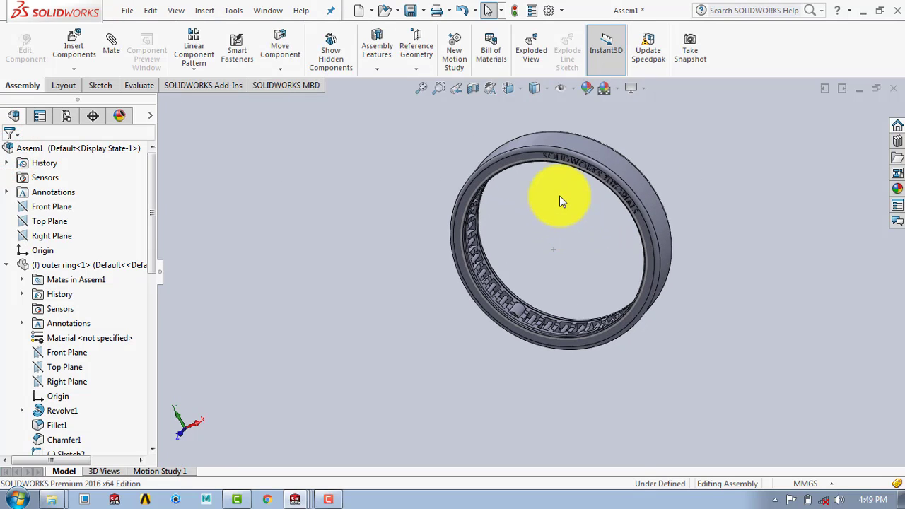
{"action": "scroll", "coordinate": [559, 196], "scroll_direction": "down", "scroll_amount": 1}
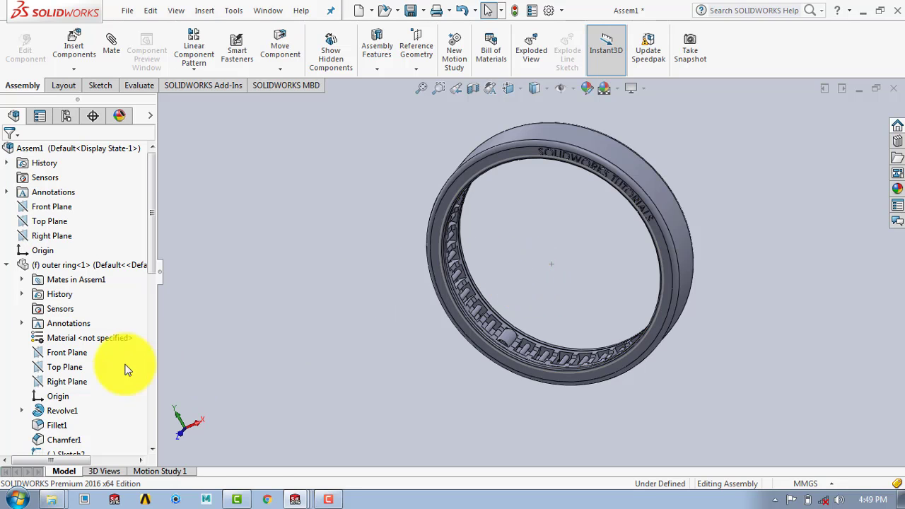
{"action": "left_click_drag", "start_coordinate": [149, 226], "coordinate": [148, 420]}
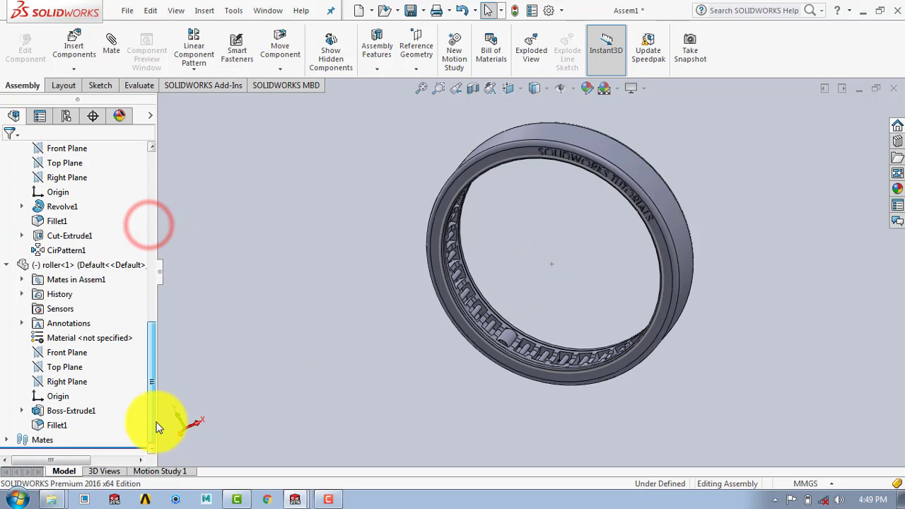
{"action": "left_click", "coordinate": [74, 267]}
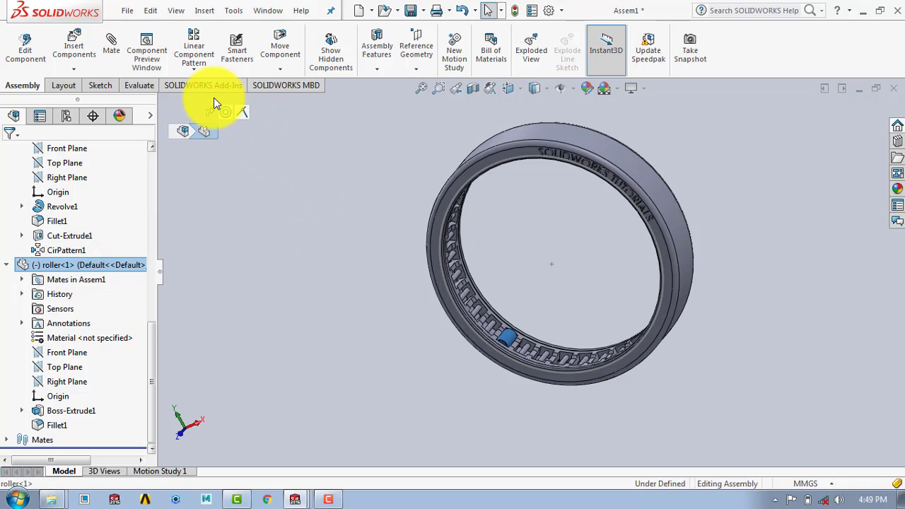
Step: Create a circular component pattern of roller<1> with 36 instances over 360° about the outer ring's face
{"action": "left_click", "coordinate": [201, 71]}
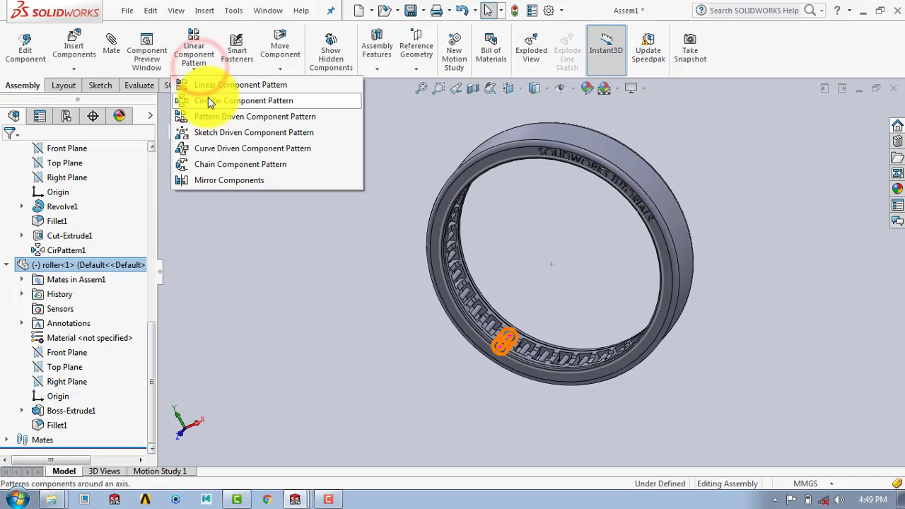
{"action": "left_click", "coordinate": [208, 97]}
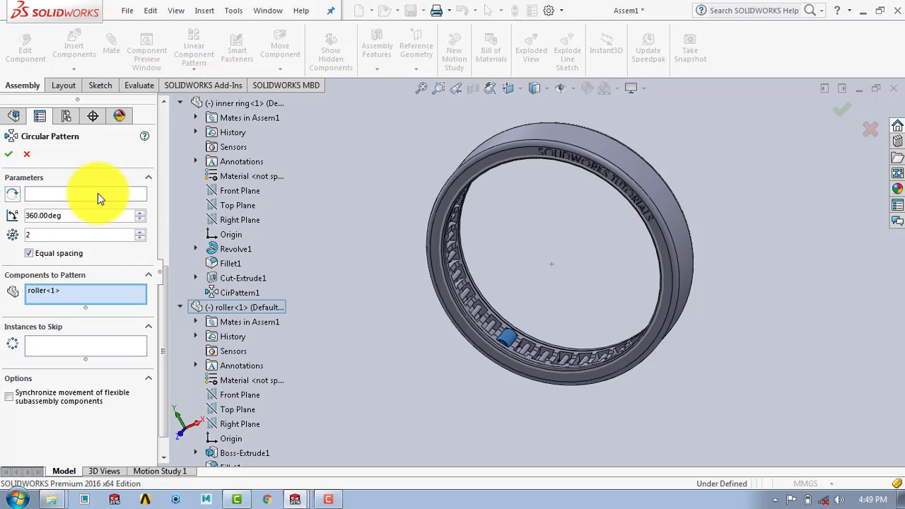
{"action": "left_click", "coordinate": [98, 194]}
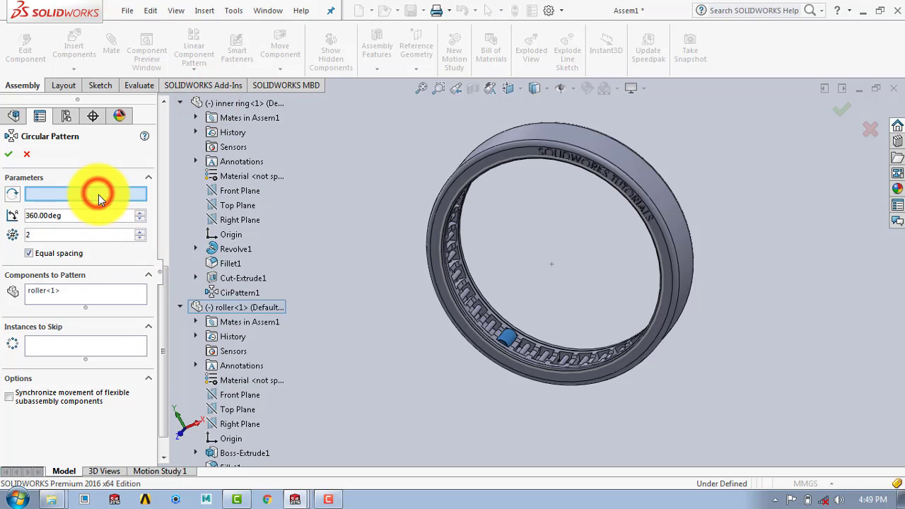
{"action": "left_click", "coordinate": [660, 191]}
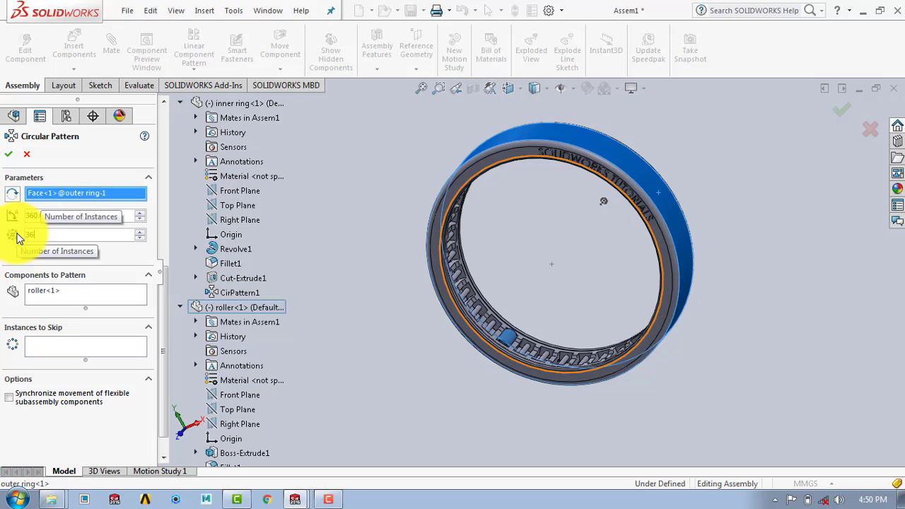
{"action": "key", "text": "Return"}
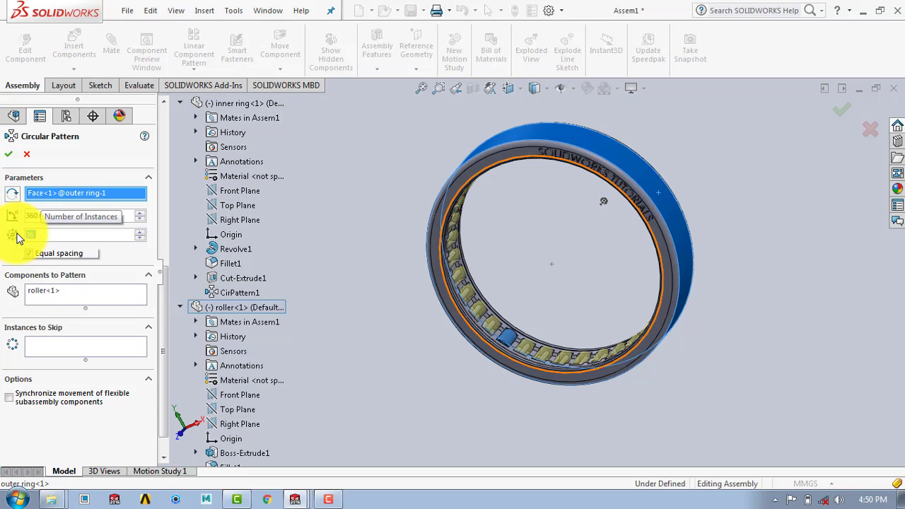
{"action": "left_click", "coordinate": [9, 160]}
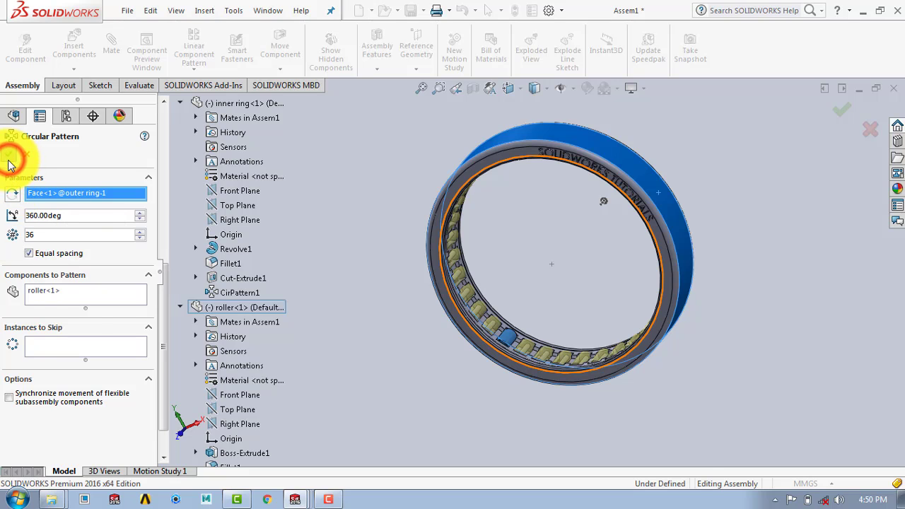
{"action": "left_click", "coordinate": [742, 208]}
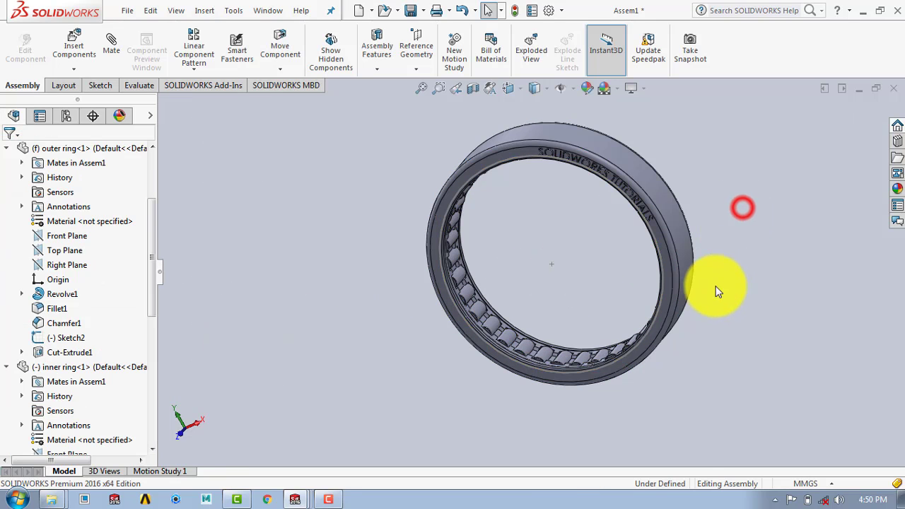
{"action": "middle_click_drag", "start_coordinate": [707, 281], "coordinate": [671, 258]}
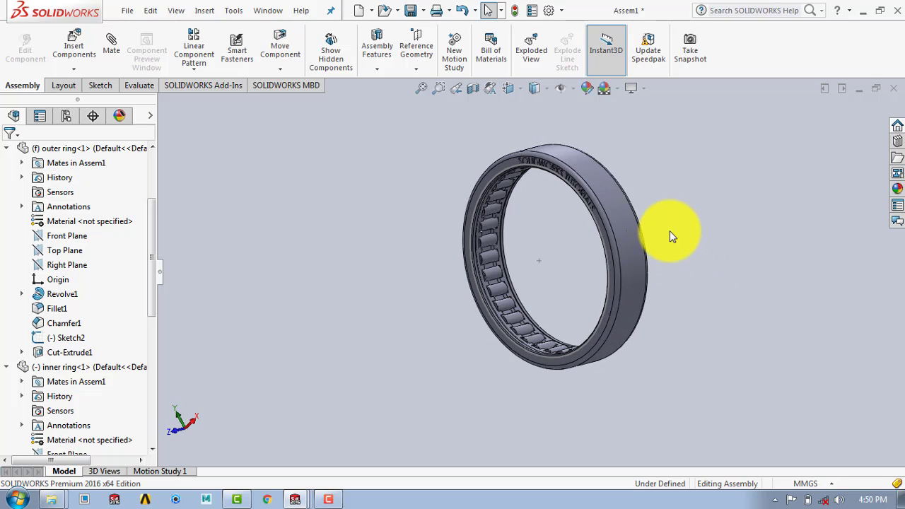